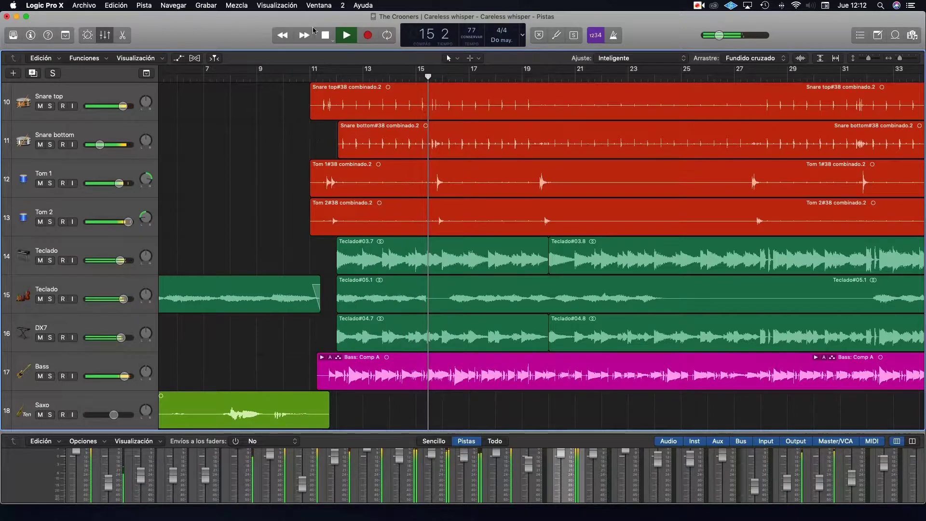
- Stop playback and return the playhead to the start of the drum recordings at bar 11
key(space)
scroll(318, 139, up, 9)
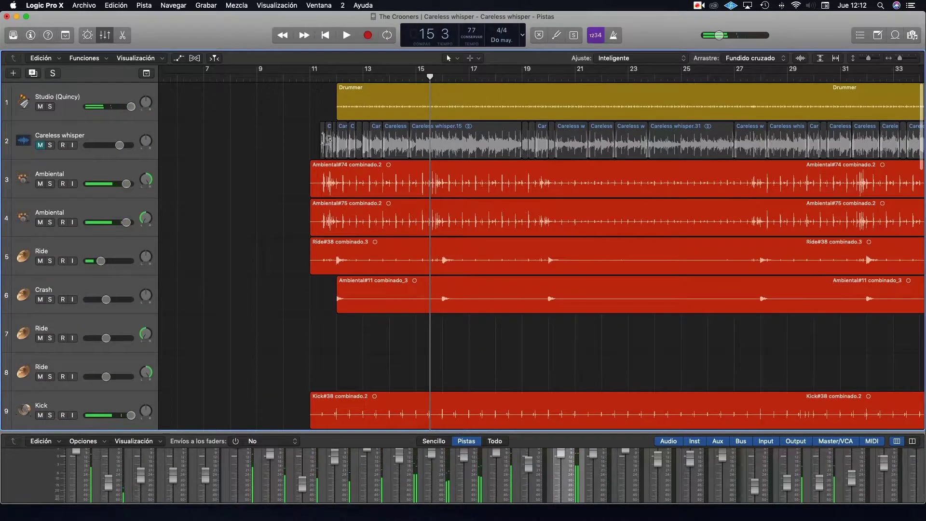
click(315, 80)
scroll(293, 153, up, 2)
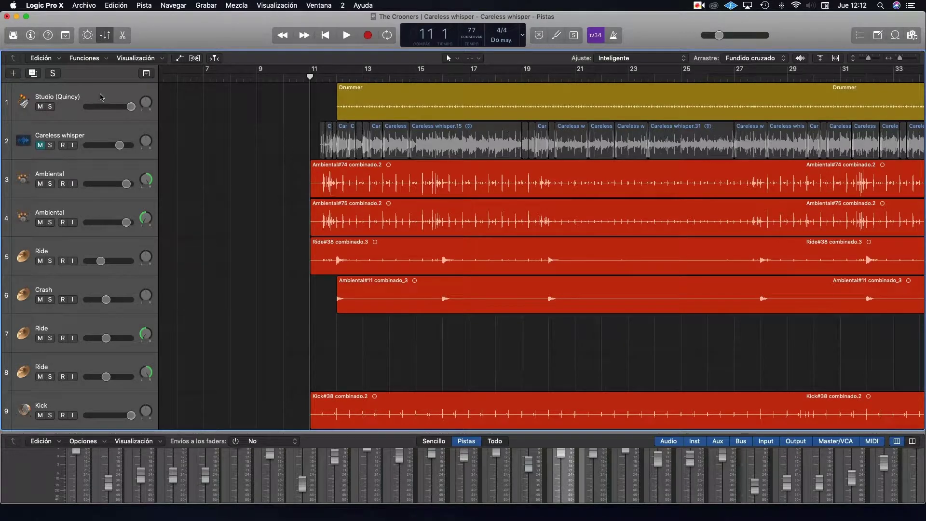
scroll(115, 132, right, 1)
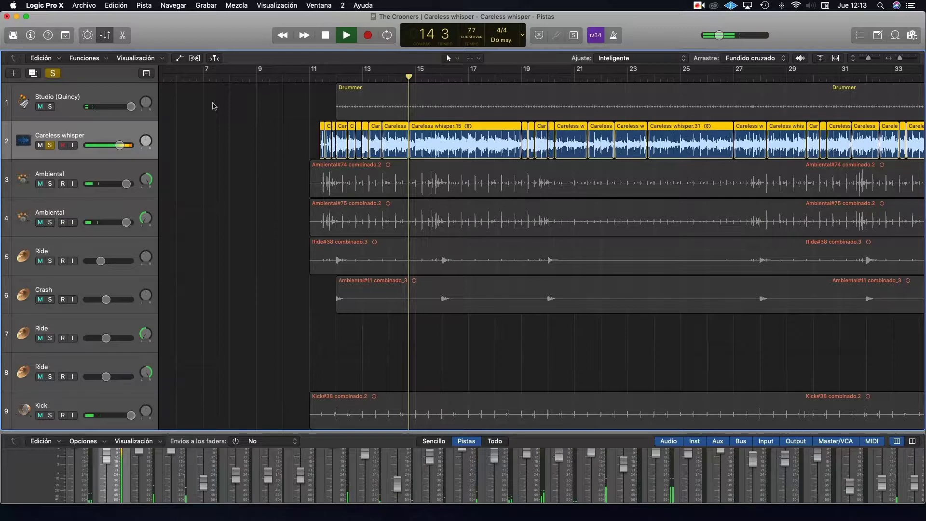
- Stop playback, unsolo the Careless whisper reference track and place the playhead at bar 11, beat 3
click(324, 36)
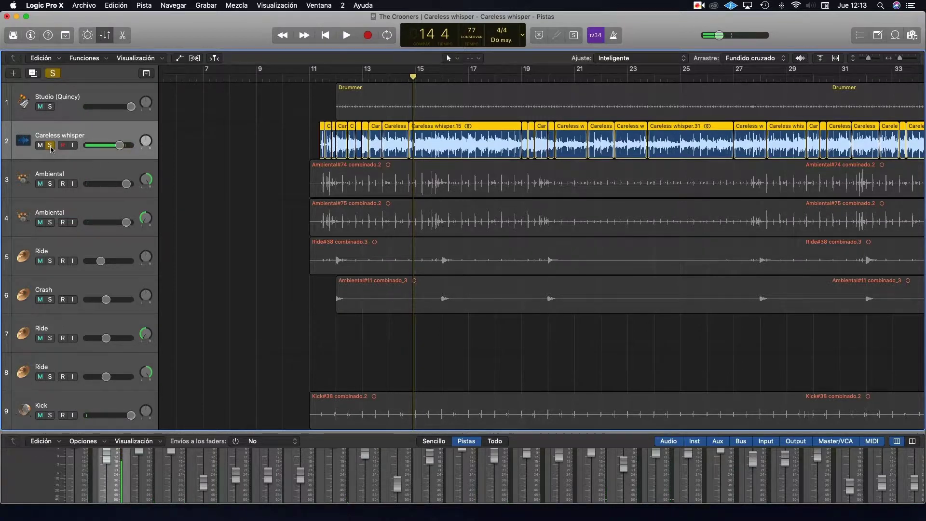
click(50, 146)
click(316, 77)
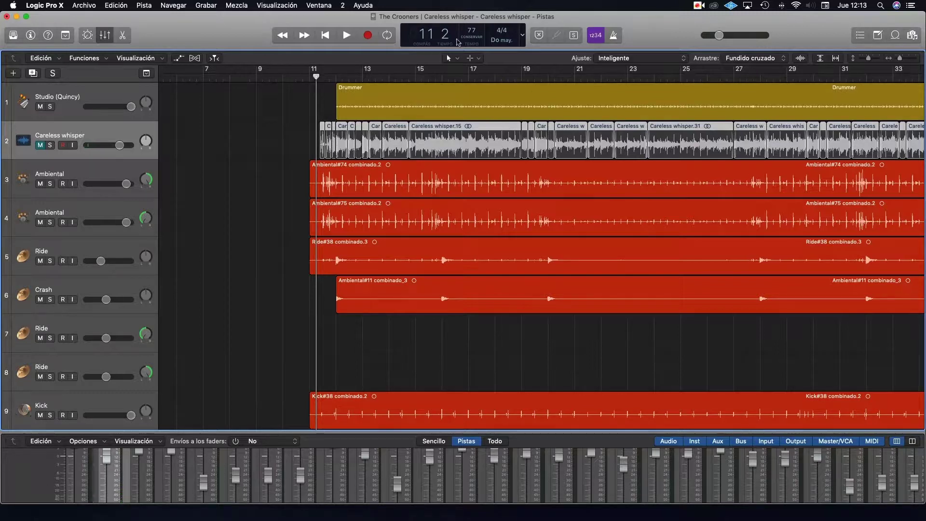
click(315, 77)
click(316, 77)
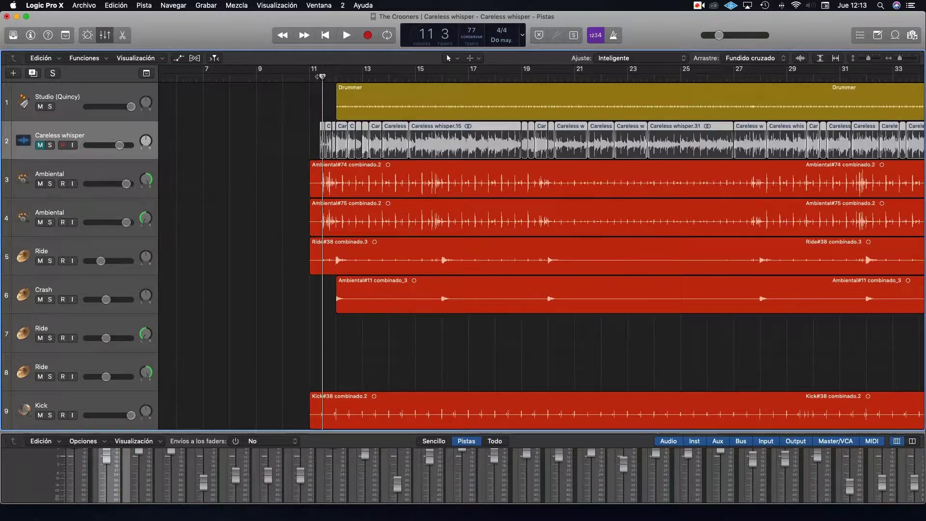
- Compare the Careless whisper reference track with the full mix by alternating its solo during playback, and stop with it unsoloed
click(50, 145)
key(space)
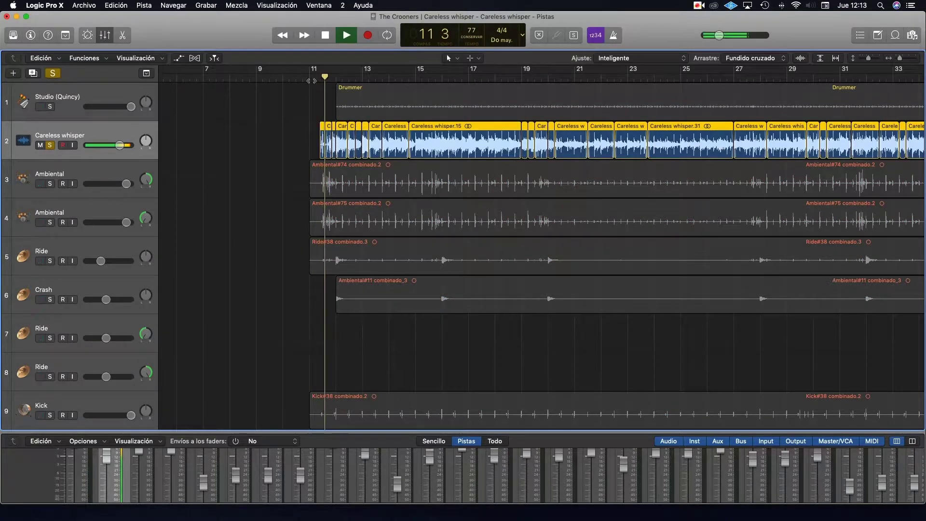
click(51, 145)
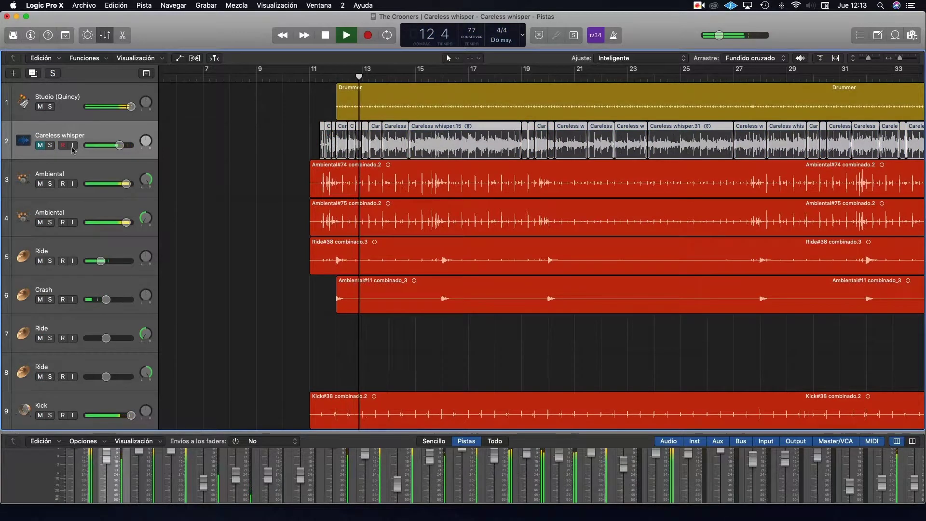
click(50, 145)
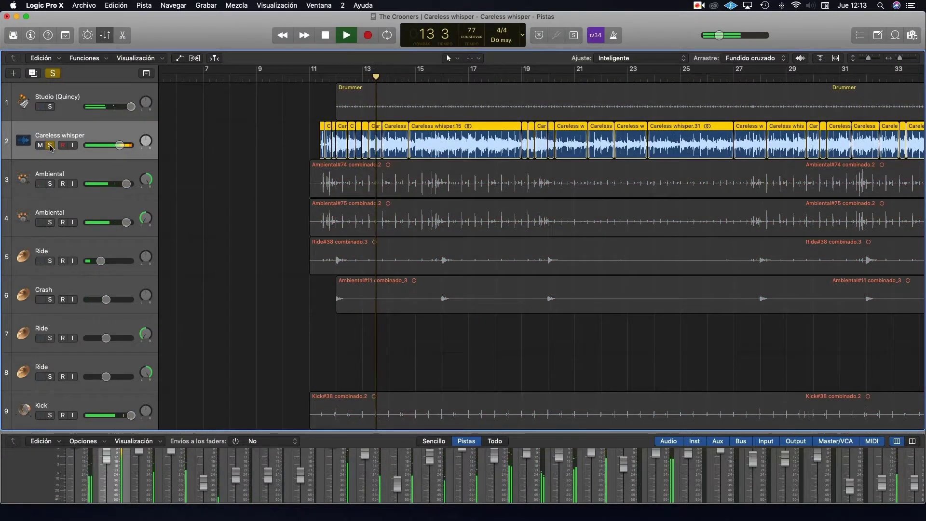
click(51, 146)
click(51, 145)
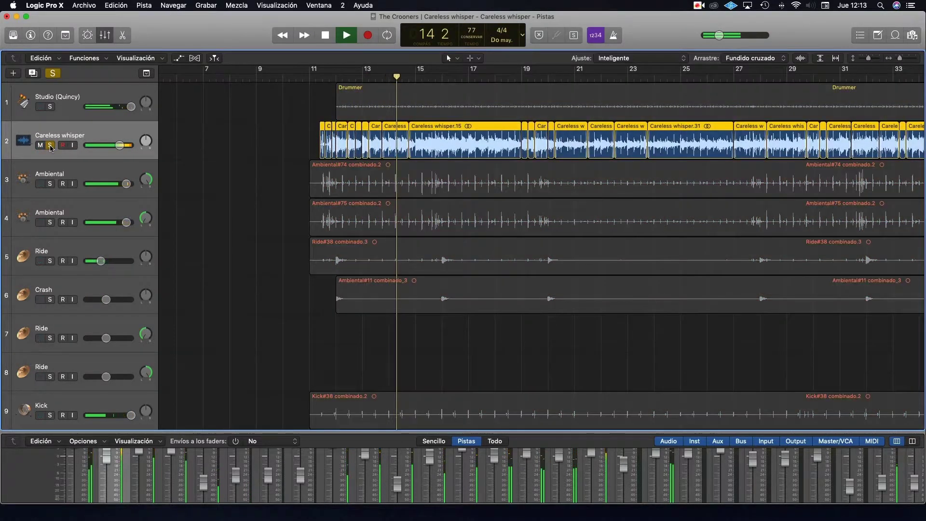
click(51, 146)
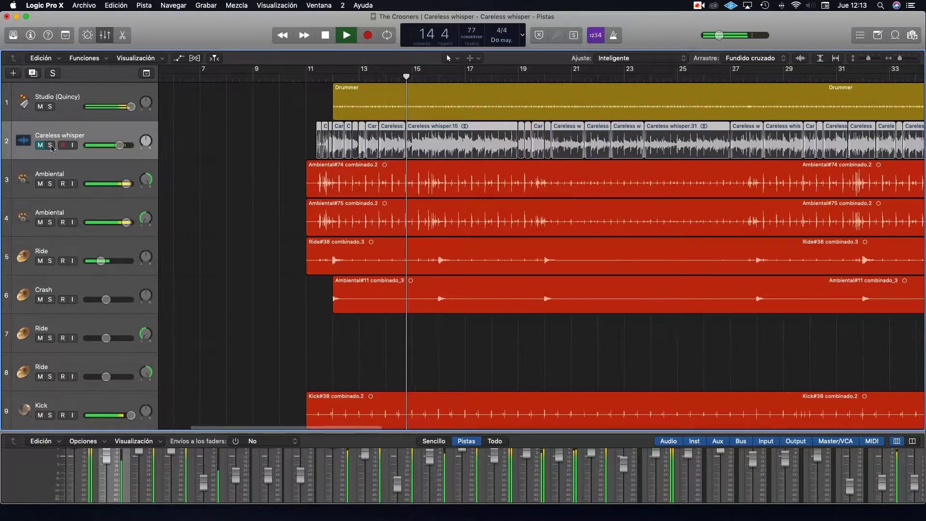
click(50, 146)
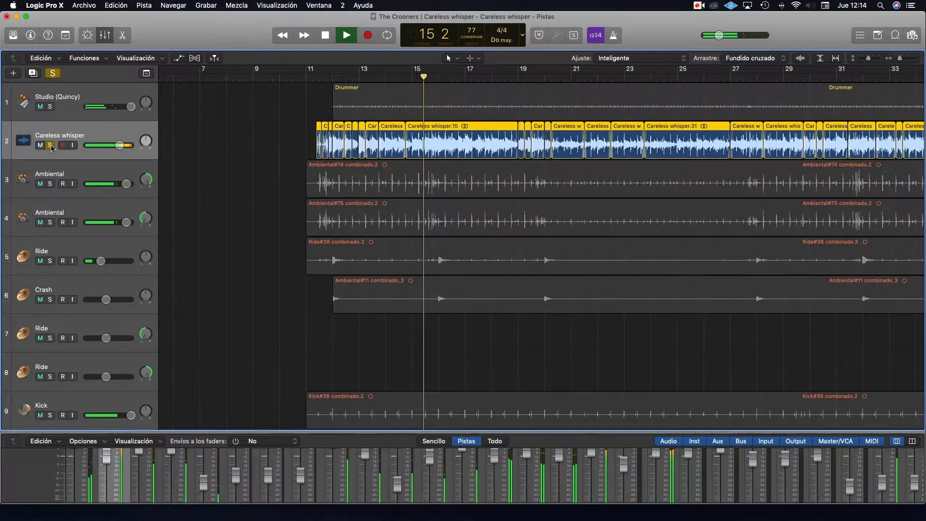
click(51, 146)
key(space)
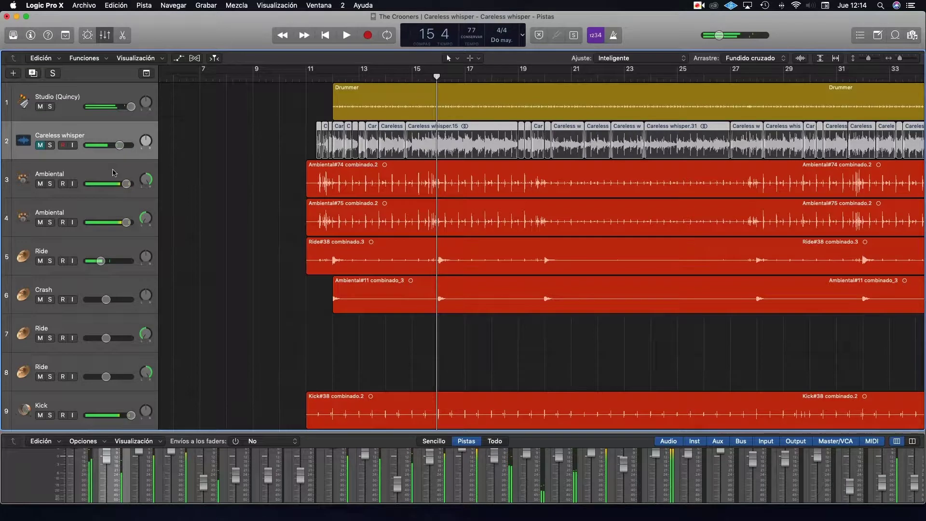
- Solo both Ambiental tracks together and play them from just before bar 11
click(115, 173)
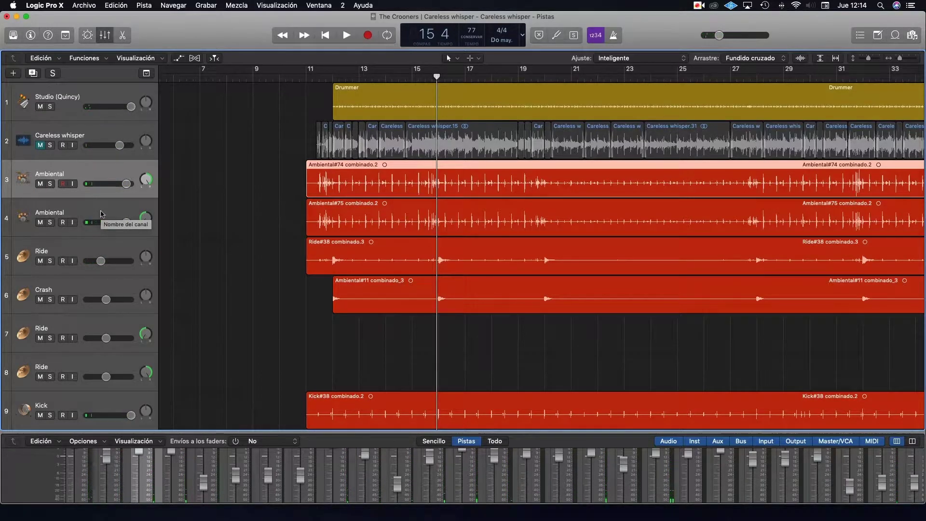
shift+click(102, 213)
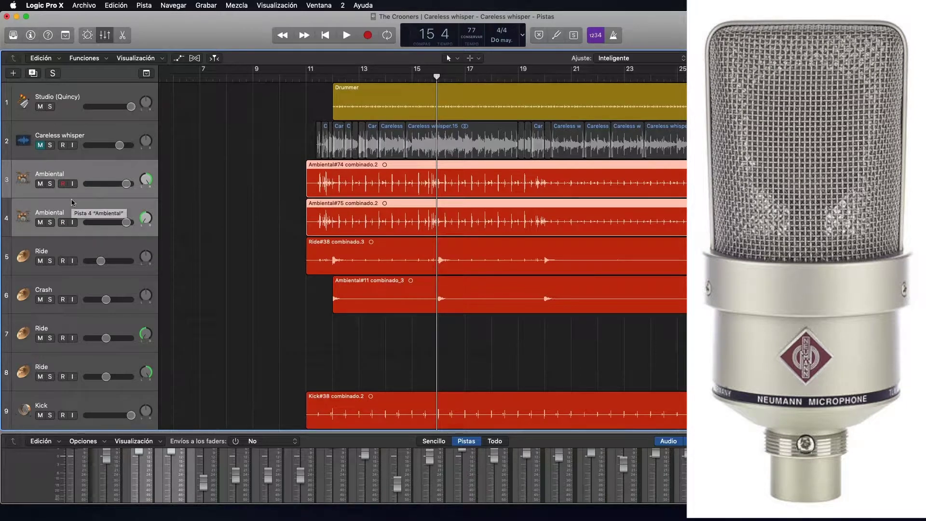
click(50, 222)
click(52, 223)
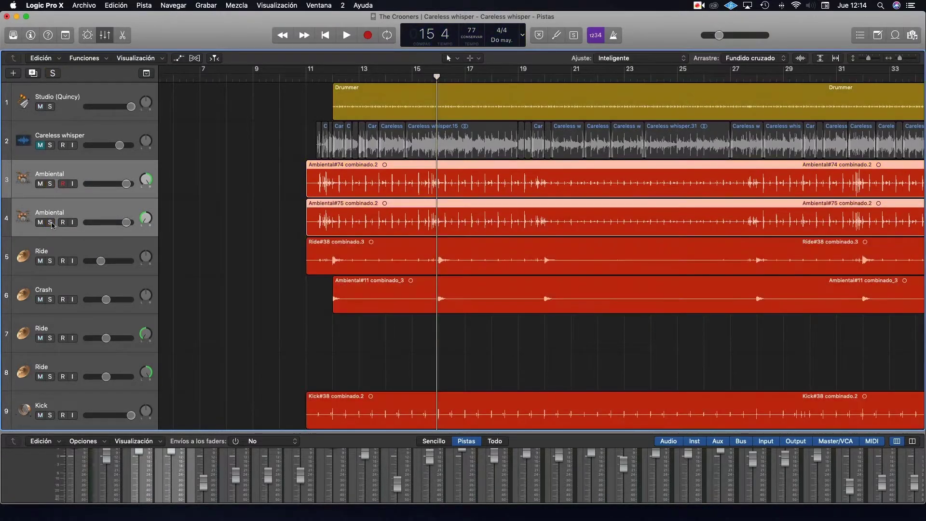
click(52, 223)
scroll(75, 223, right, 1)
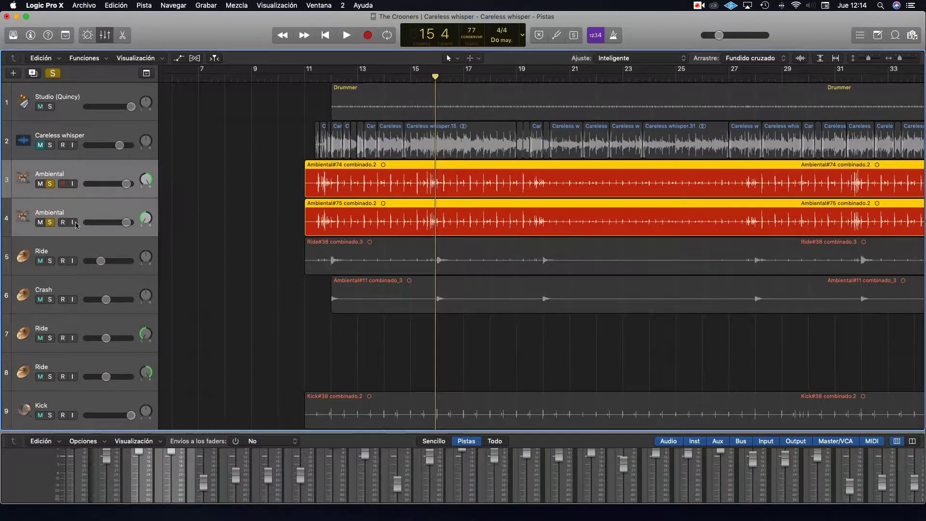
click(298, 78)
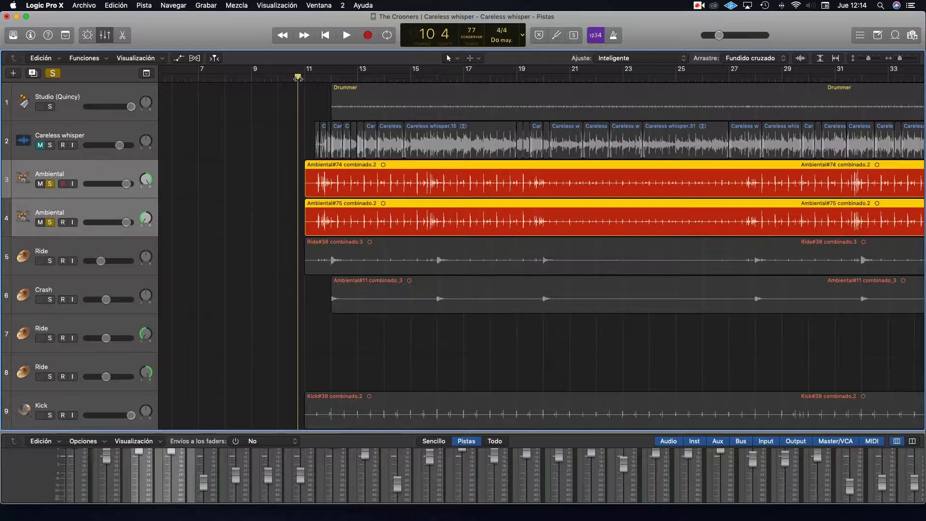
key(space)
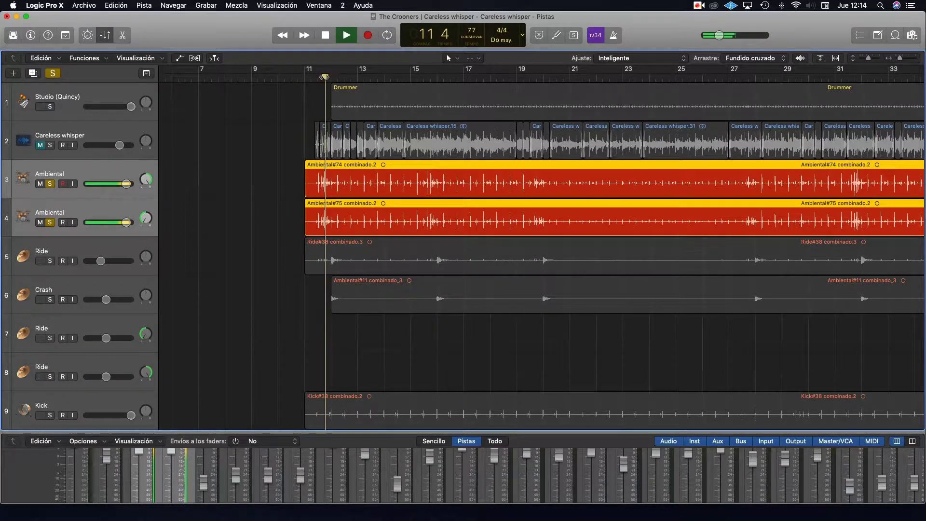
- Enlarge the mixer to show the channel inserts, and examine the Channel EQ curve on the first Ambiental channel
drag(266, 432, 266, 257)
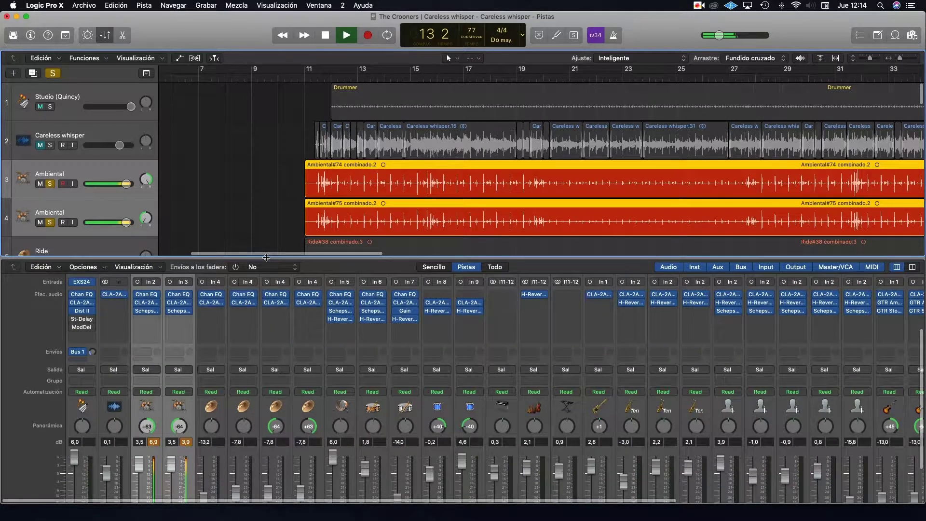
drag(266, 257, 266, 227)
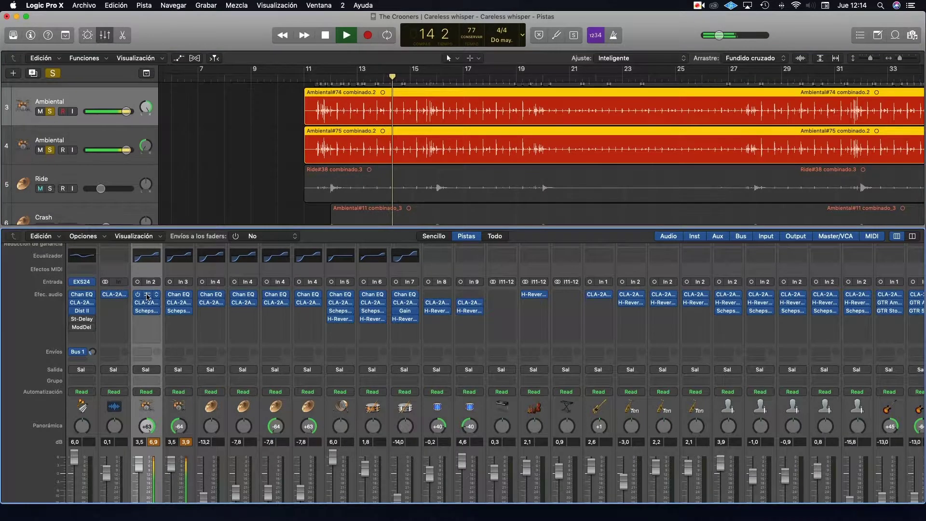
click(147, 296)
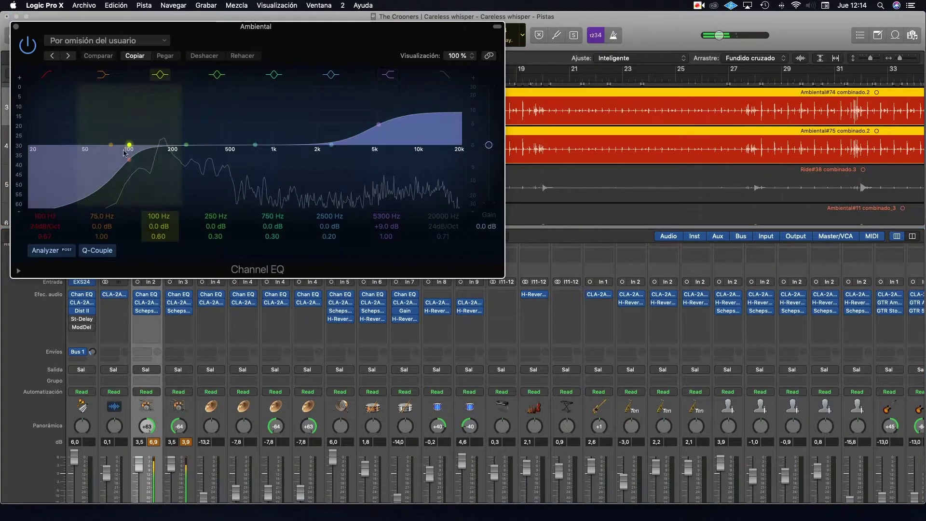
click(15, 27)
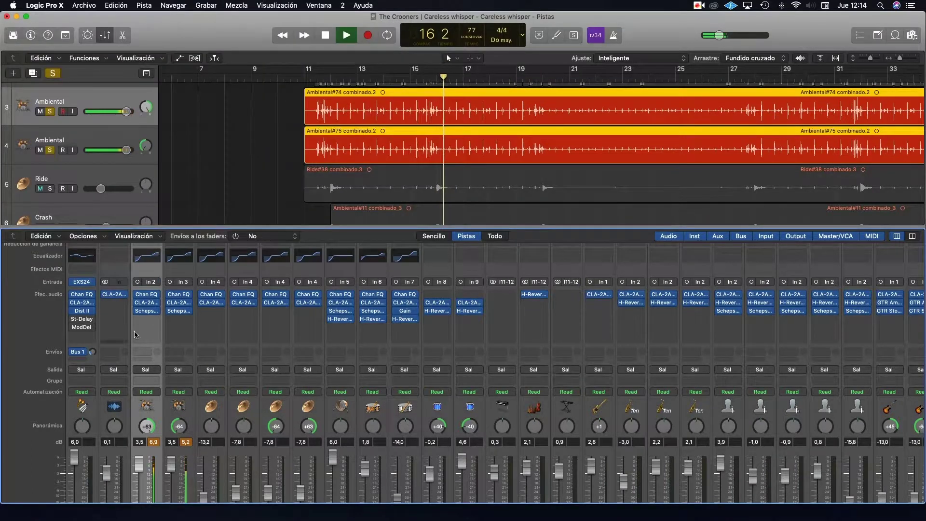
- Examine the Scheps Omni Channel plug-in on the first Ambiental channel while listening, including a passage around bar 28, and close it
click(148, 311)
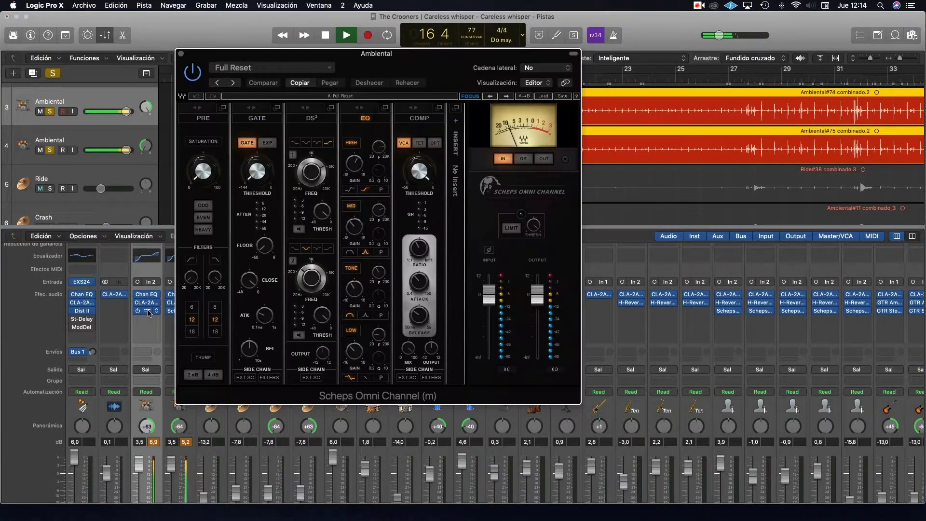
drag(450, 58, 452, 67)
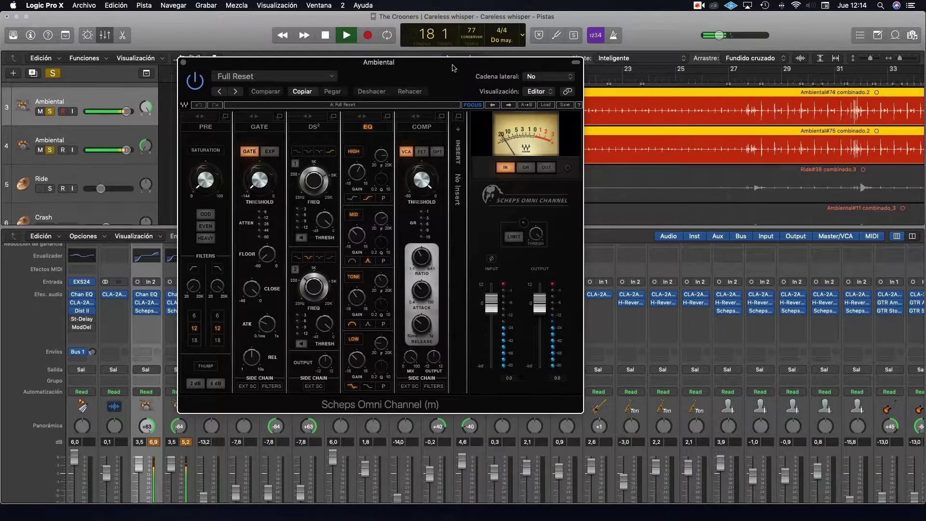
drag(453, 65, 452, 63)
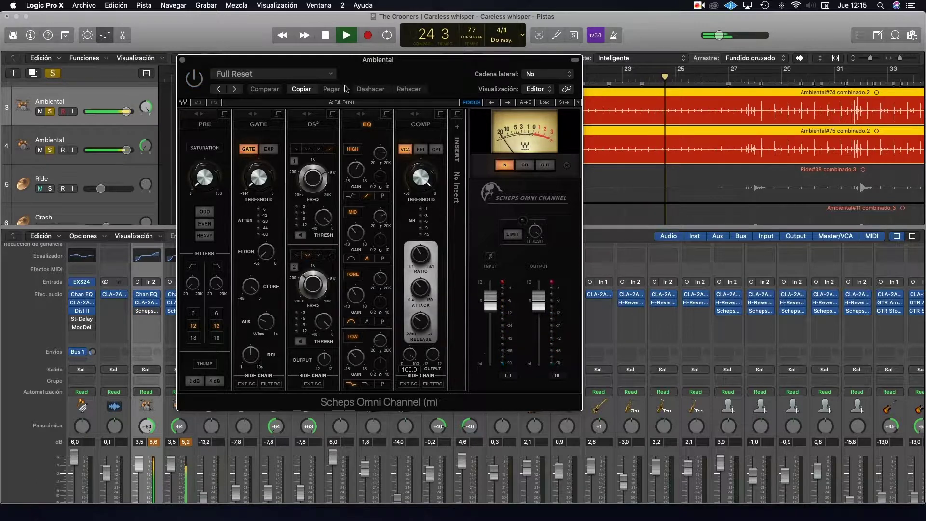
click(759, 82)
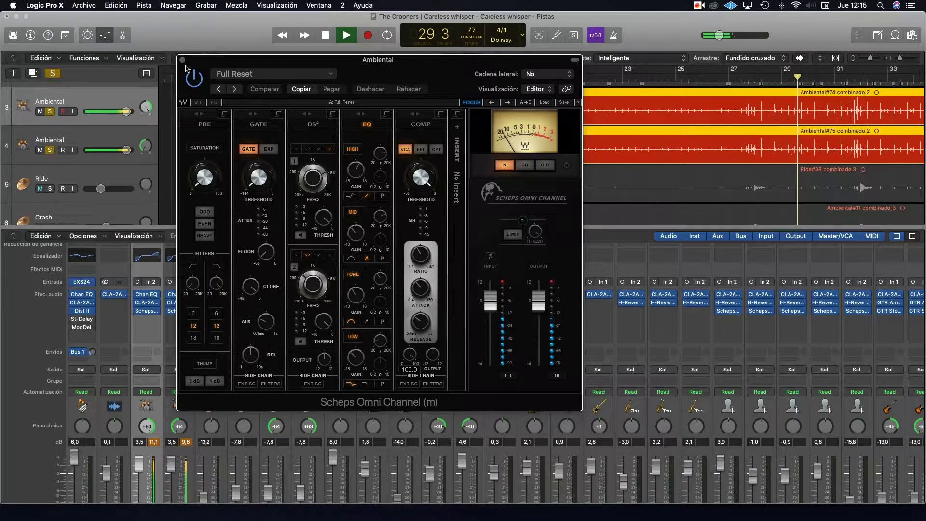
click(182, 60)
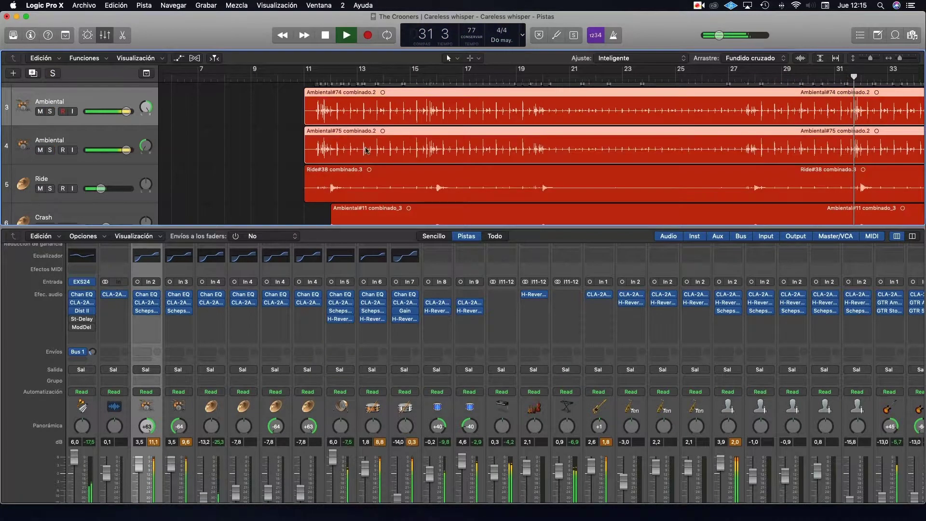
- Audition the Ride track from bar 11, briefly soloed and within the full mix, and stop playback
scroll(202, 154, down, 3)
click(99, 141)
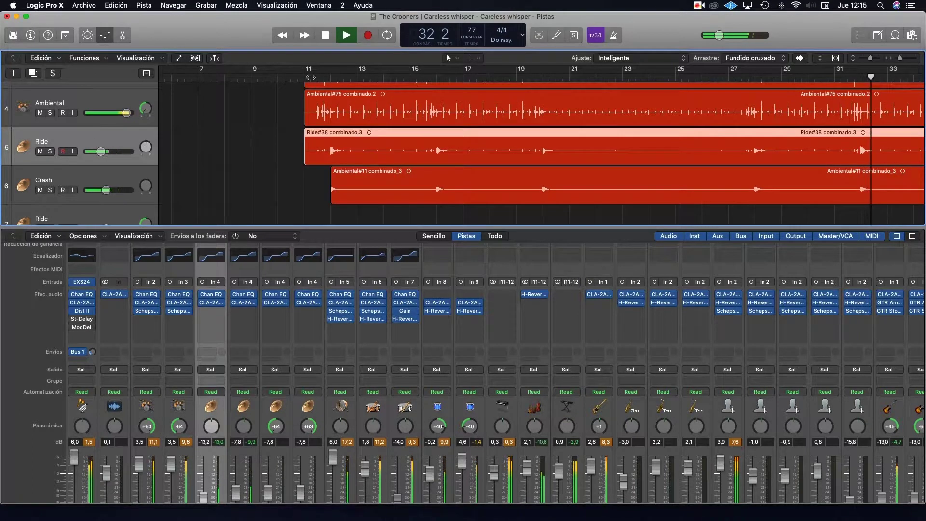
click(308, 77)
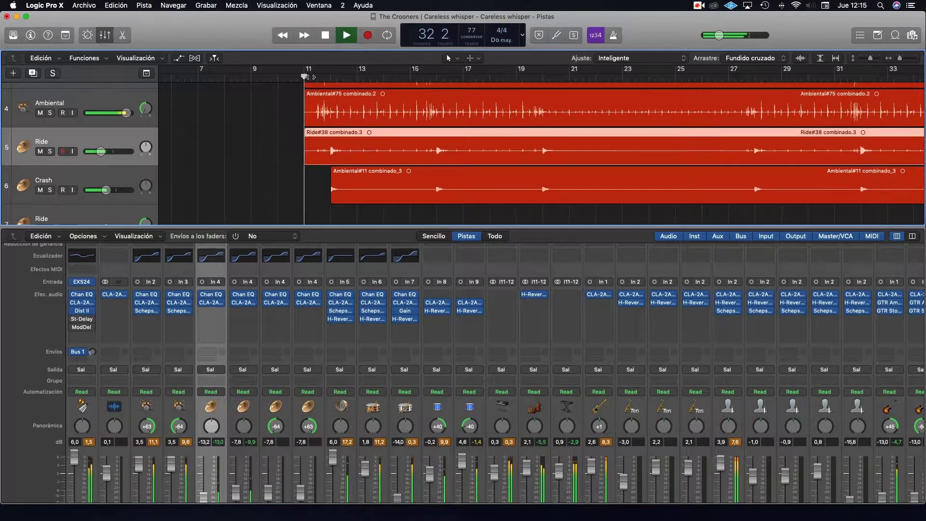
click(51, 151)
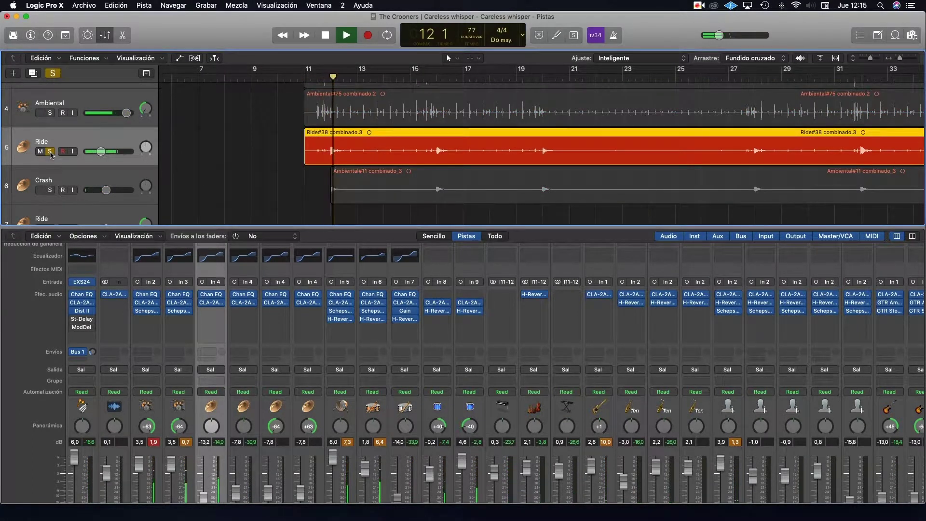
click(50, 152)
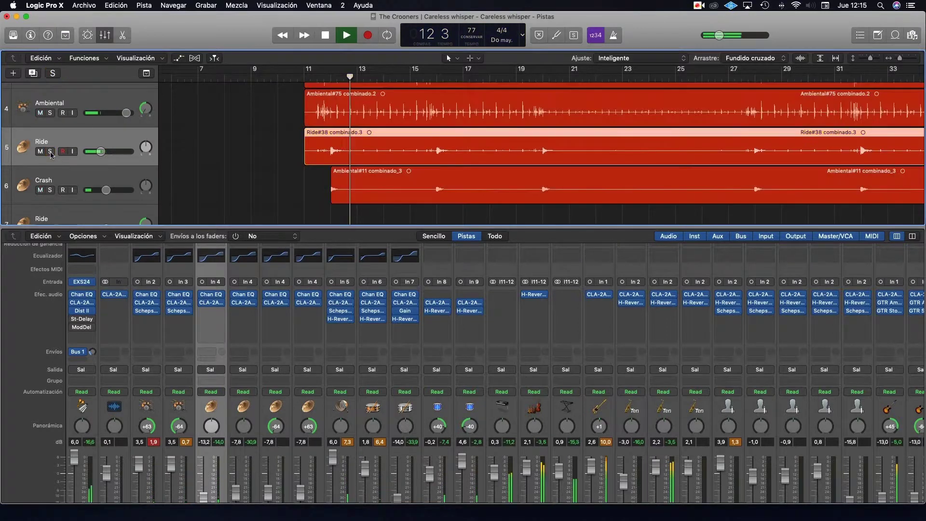
key(space)
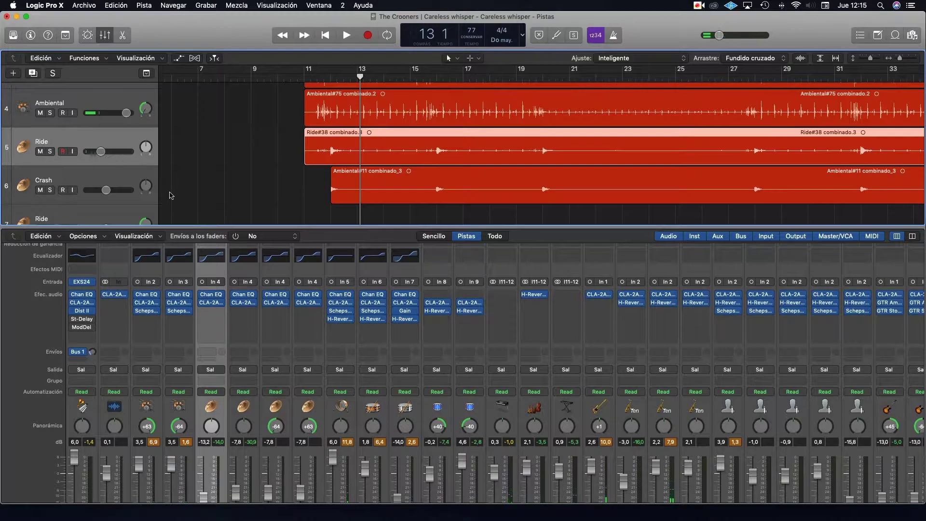
- Select the Crash track and play the mix from around bar 15 to hear one of its hits
scroll(173, 199, down, 3)
click(83, 159)
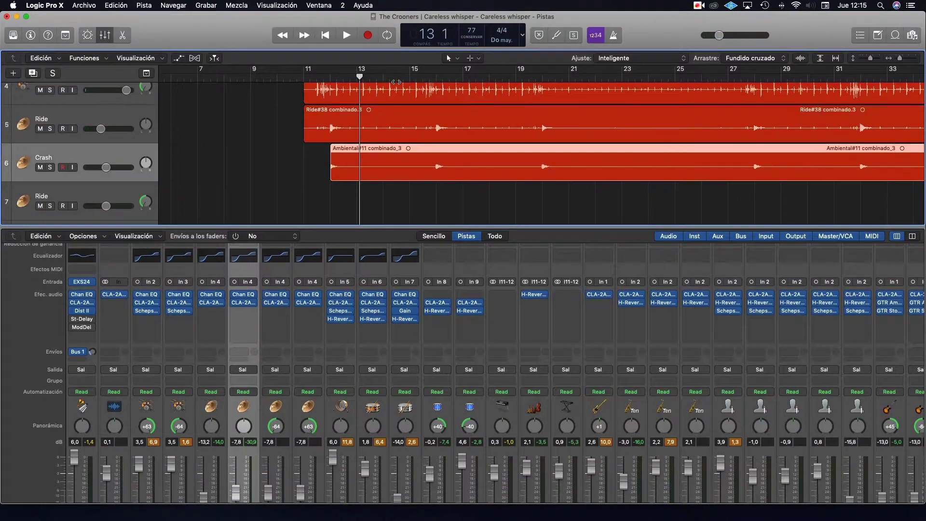
click(427, 78)
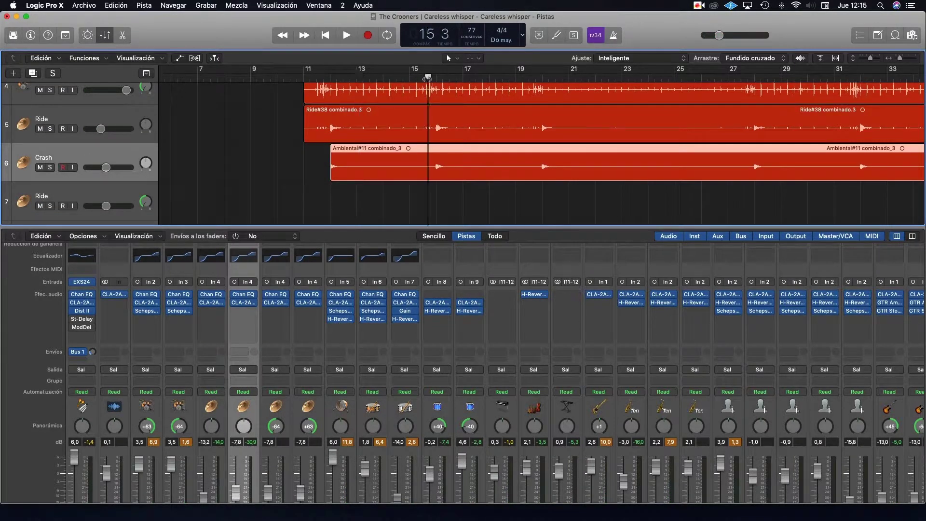
click(346, 35)
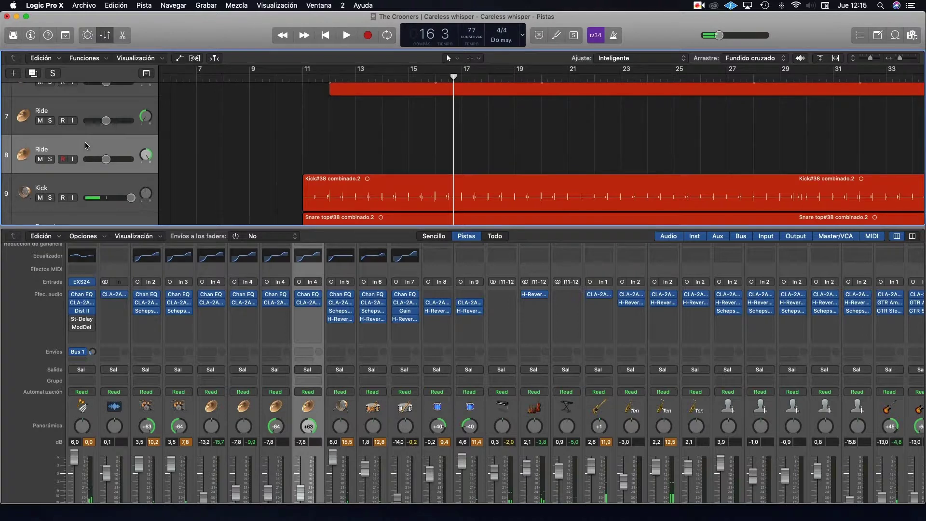
- Solo the Kick track while playing from bar 11, and stop playback after about two bars
scroll(85, 145, down, 3)
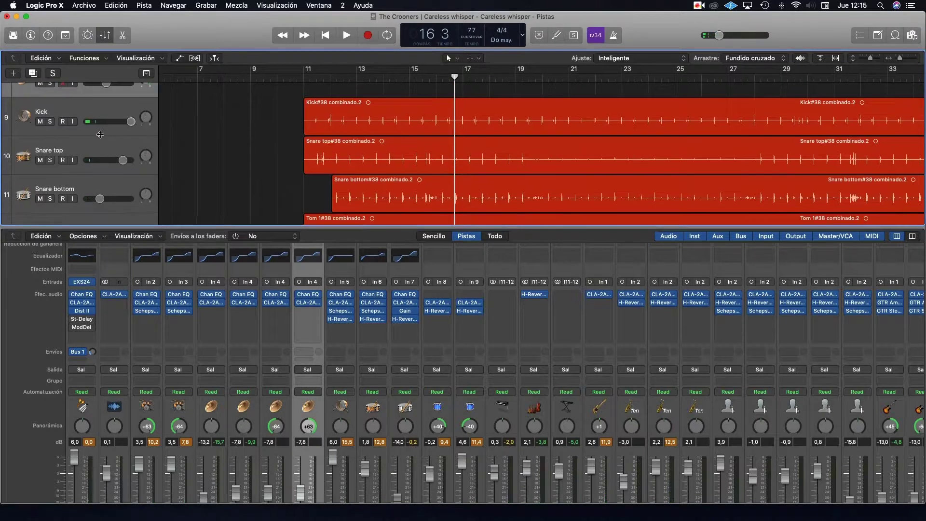
click(94, 112)
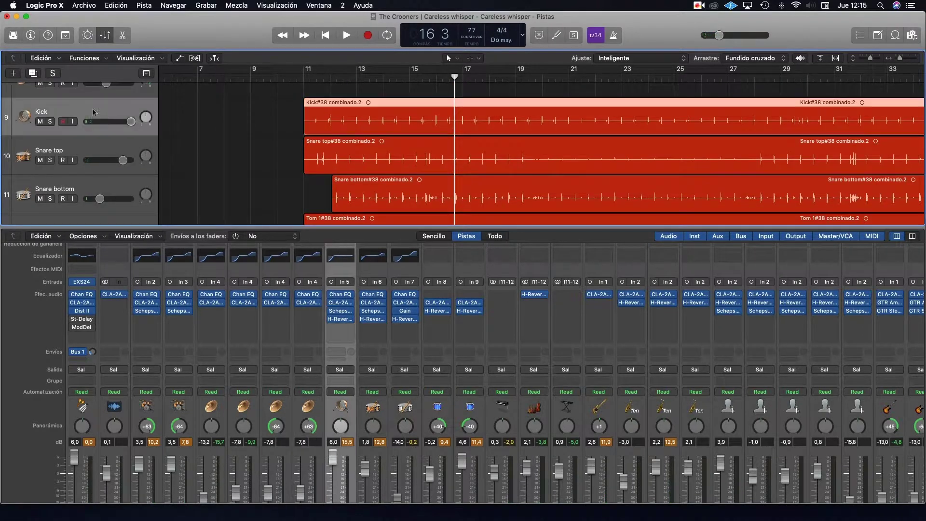
click(303, 77)
key(space)
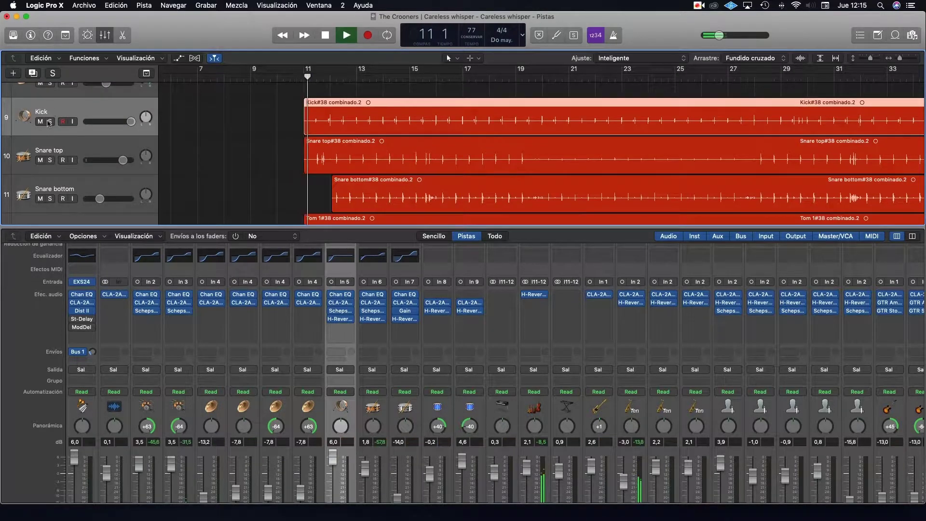
click(50, 121)
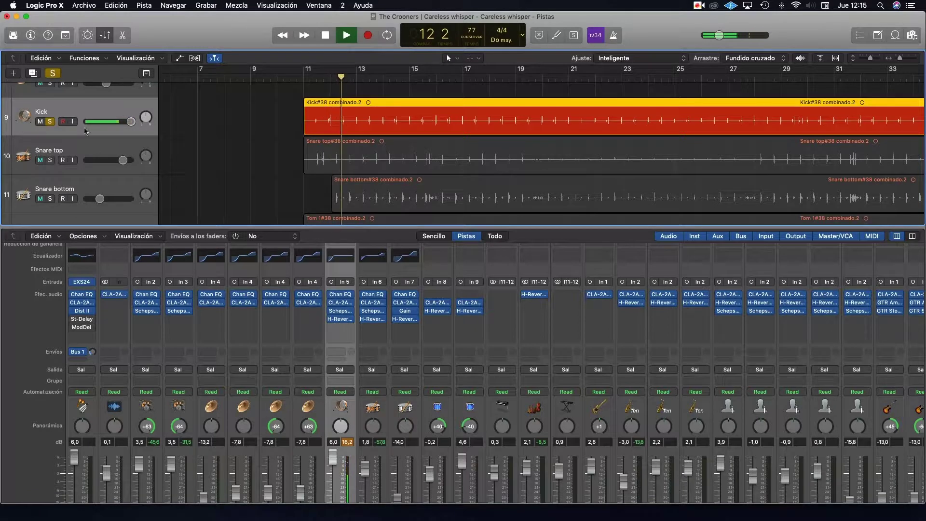
click(324, 36)
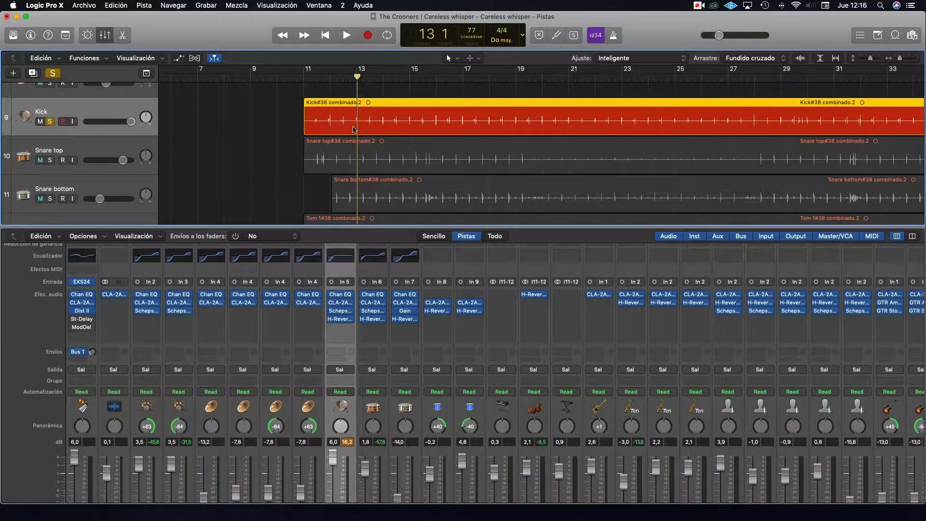
- Examine the Channel EQ and the CLA-2A compressor on the Kick channel one after the other, closing each
click(340, 294)
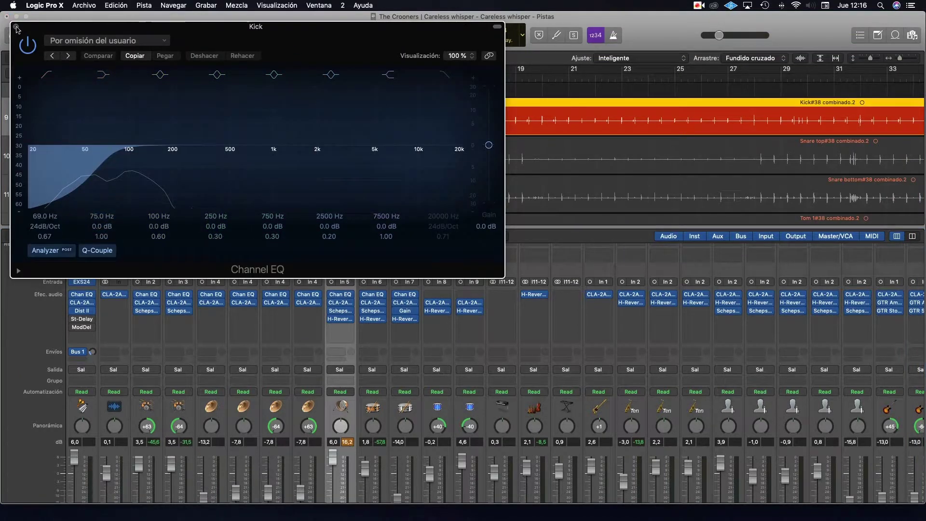
click(16, 27)
click(341, 303)
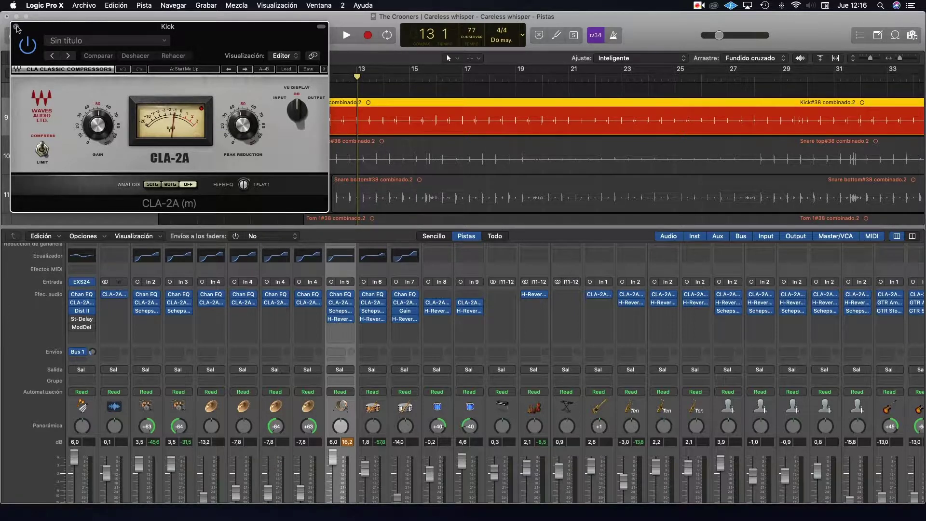
click(17, 27)
- Compare the soloed Kick with its Scheps Omni Channel plug-in bypassed and active from bar 13, and close the plug-in
click(339, 312)
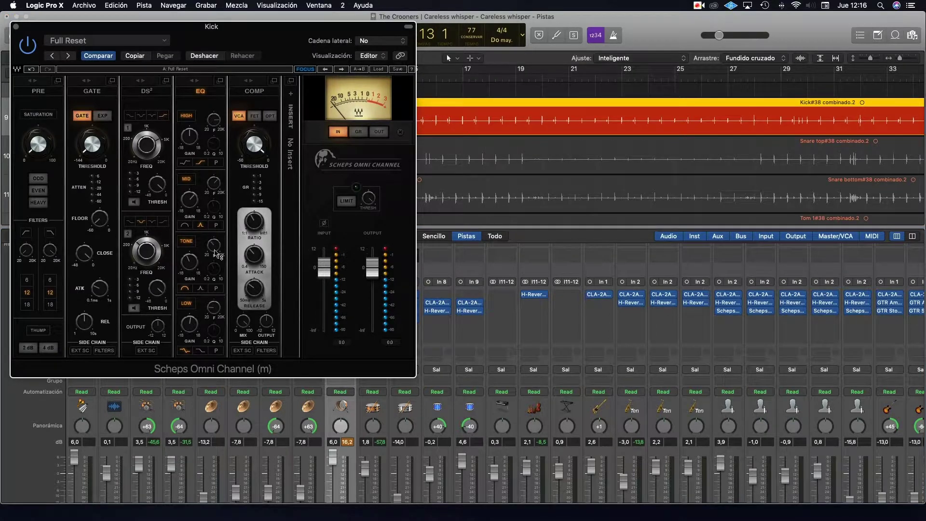
drag(241, 32, 720, 184)
click(348, 39)
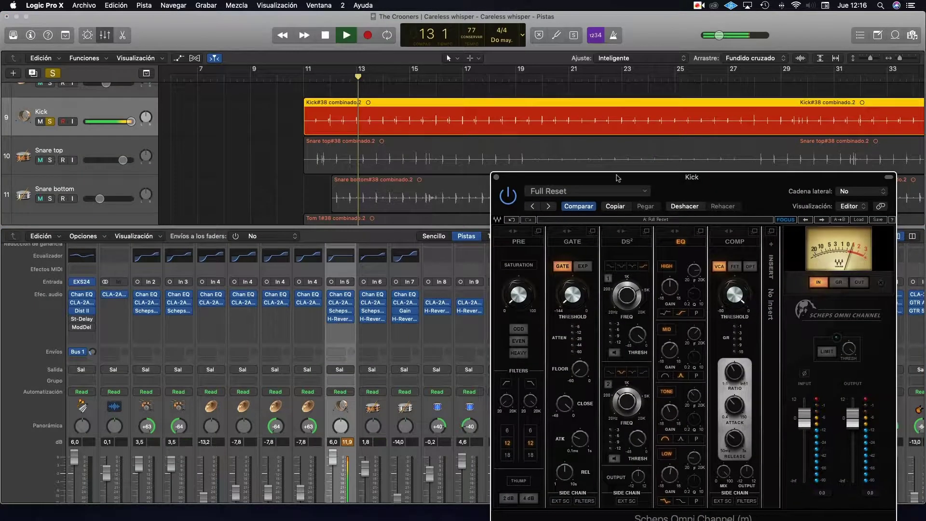
drag(618, 178, 602, 126)
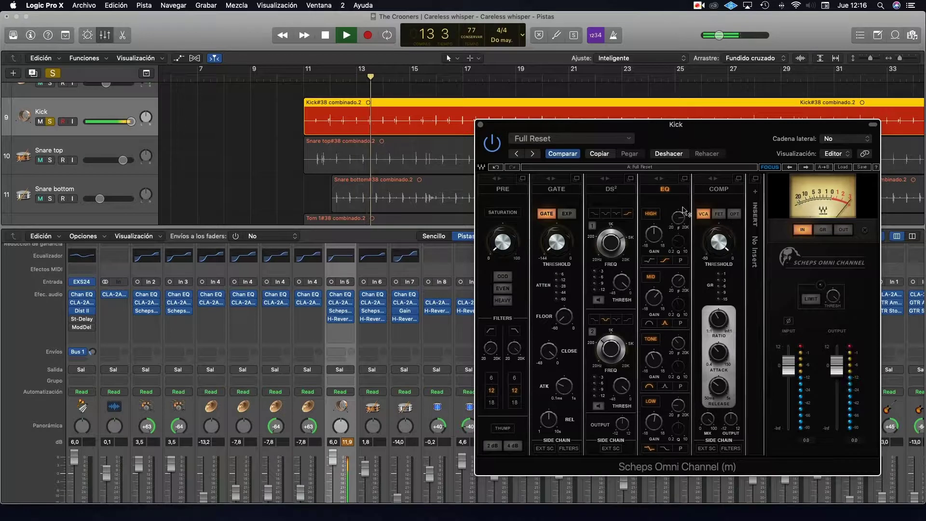
click(496, 146)
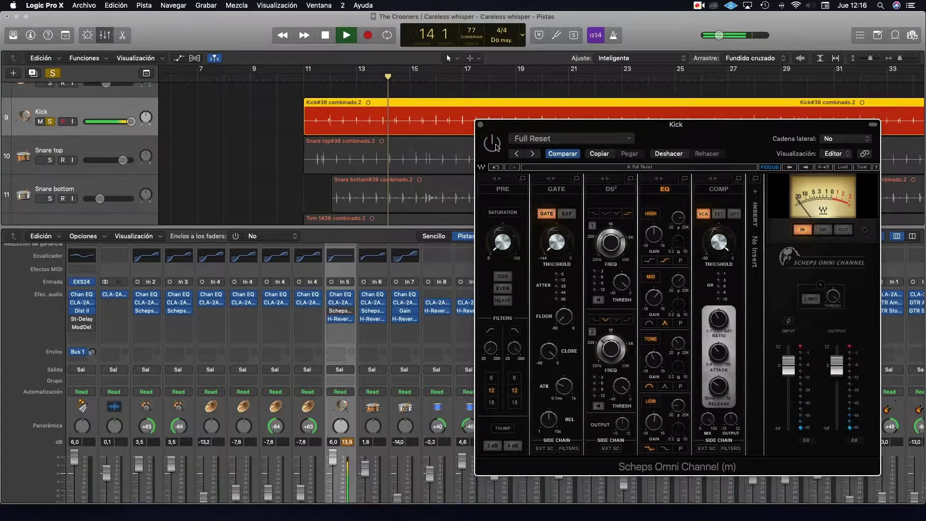
click(496, 147)
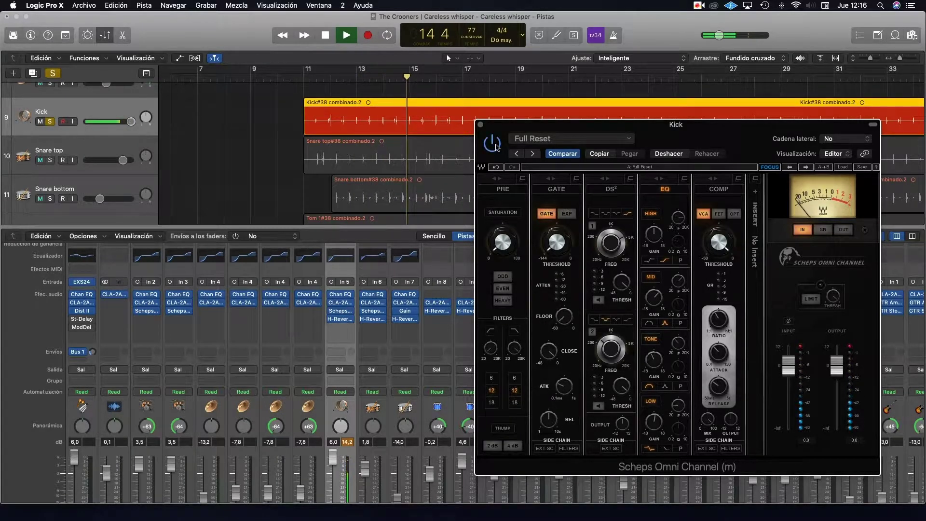
click(496, 146)
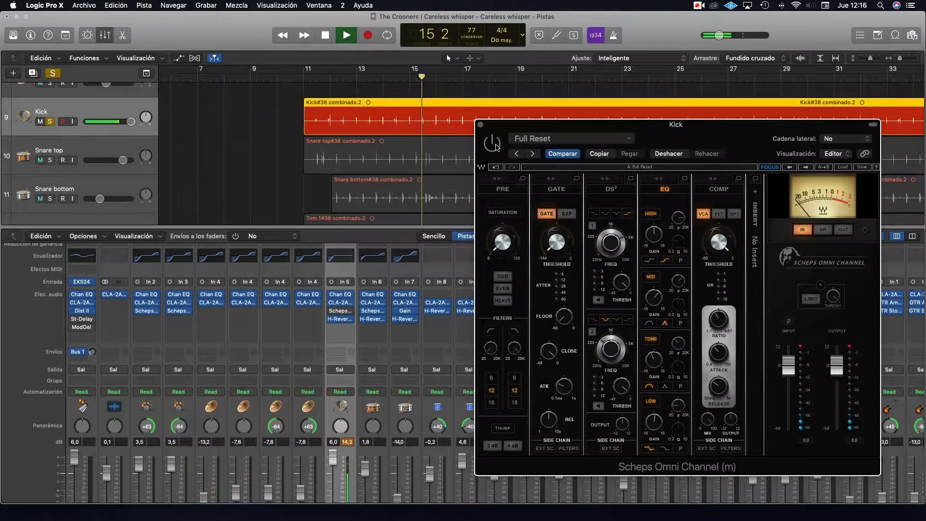
click(496, 147)
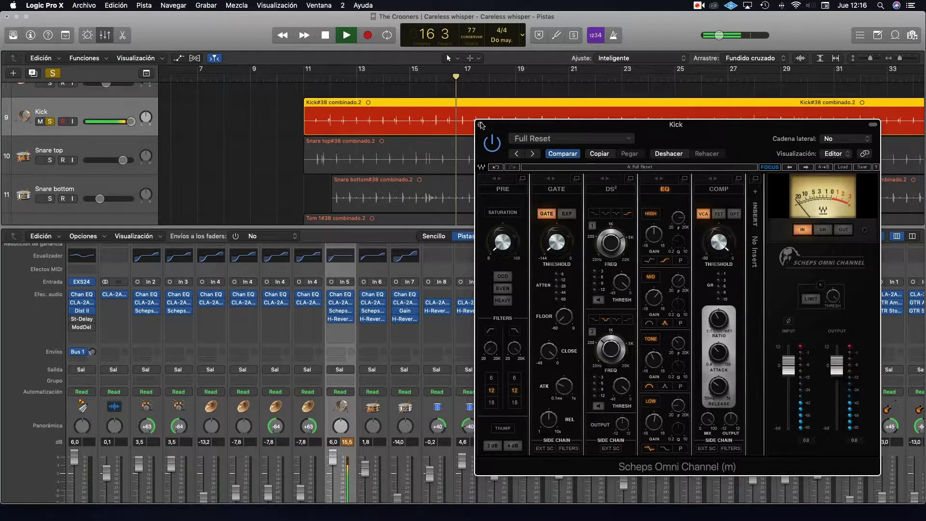
click(481, 125)
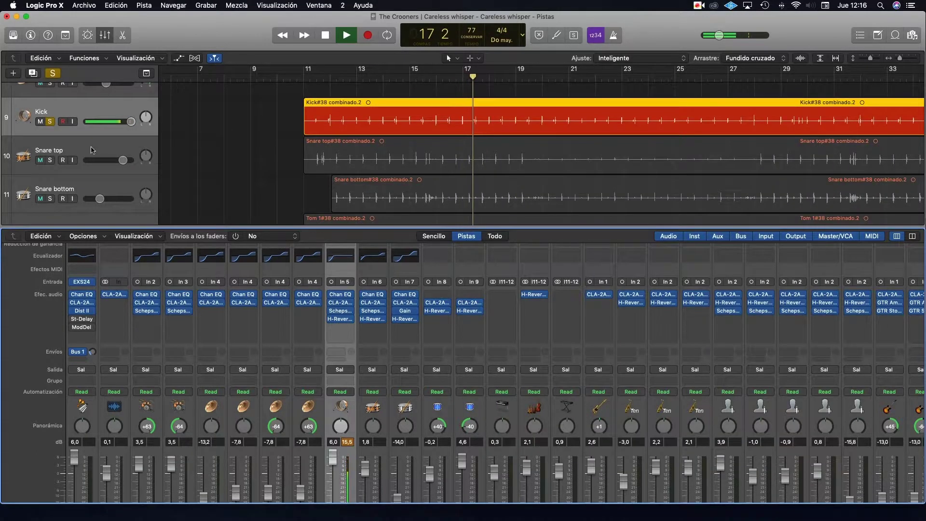
- Examine the H-Reverb plug-in on the Kick channel while listening to the soloed track, close it, and stop playback
click(91, 147)
click(92, 111)
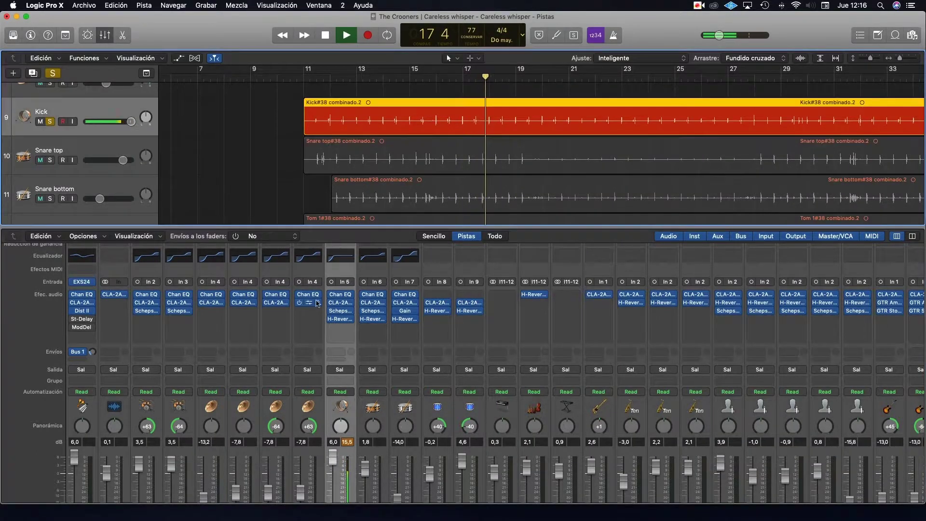
click(343, 320)
drag(319, 72, 368, 75)
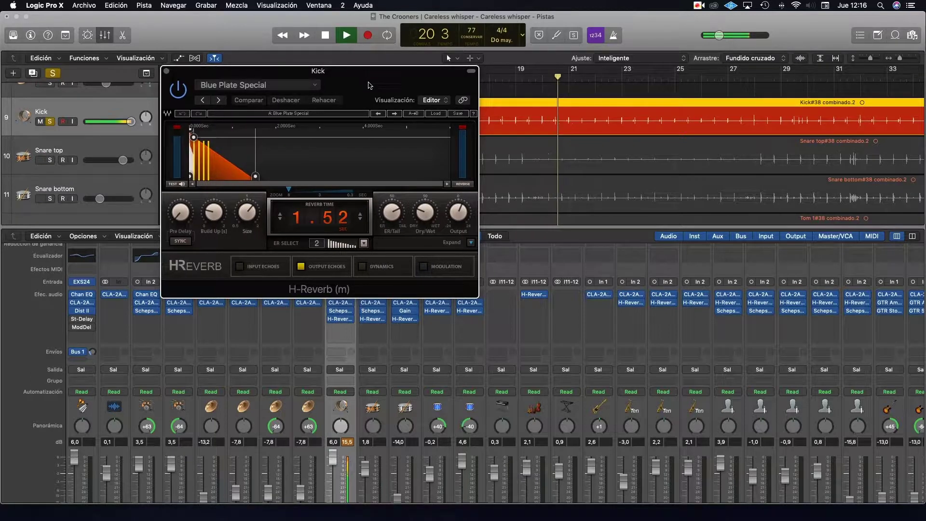
mouse_move(368, 75)
mouse_down()
mouse_move(371, 102)
mouse_move(371, 75)
mouse_up()
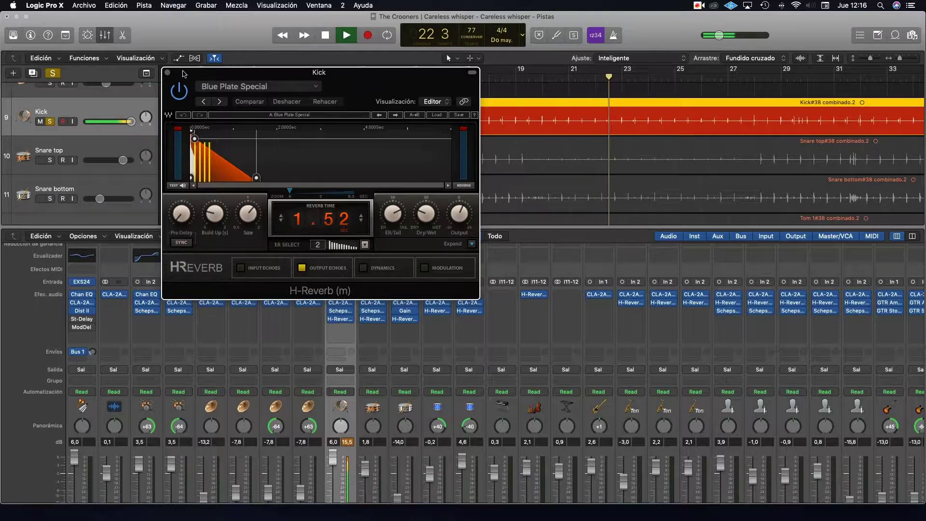
drag(185, 73, 183, 72)
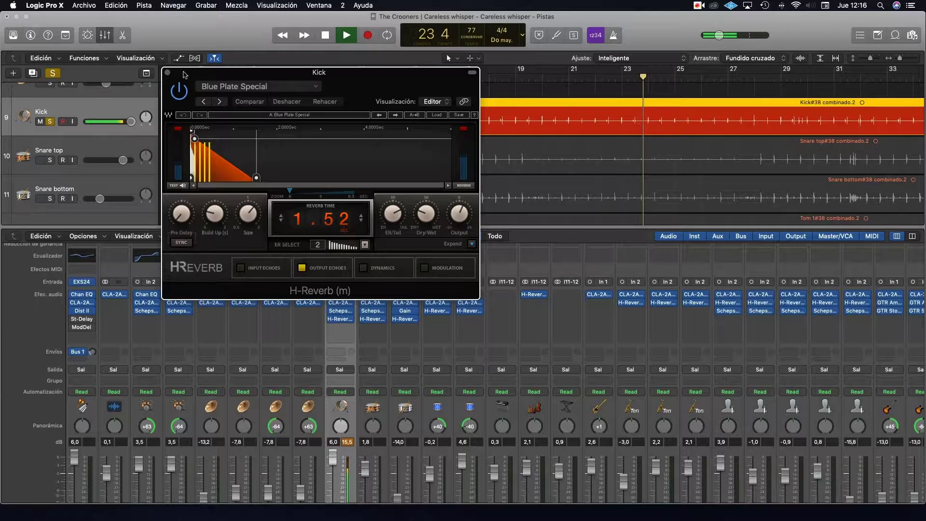
drag(184, 72, 192, 74)
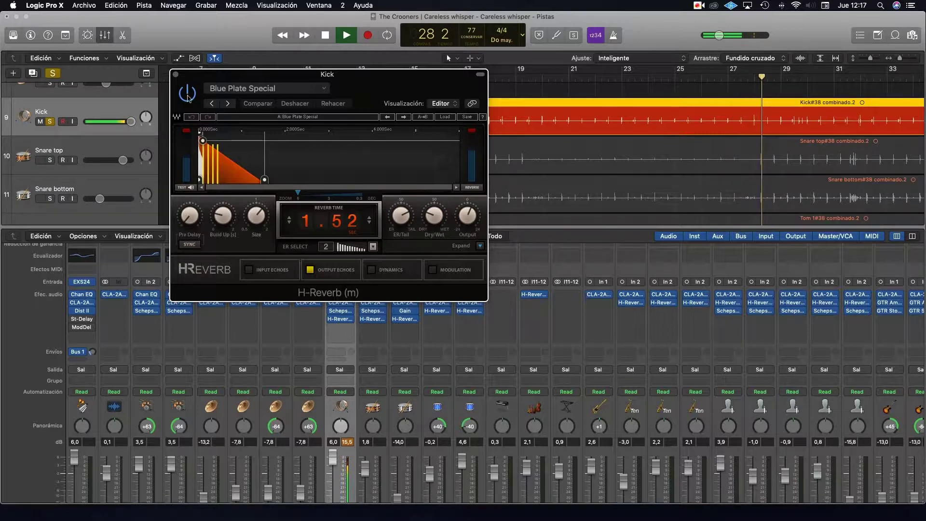
click(188, 98)
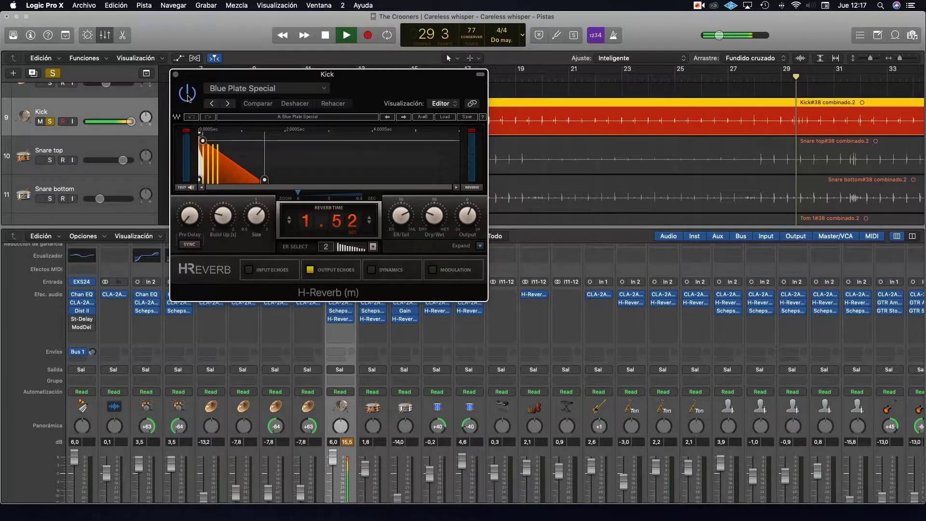
click(175, 74)
click(326, 35)
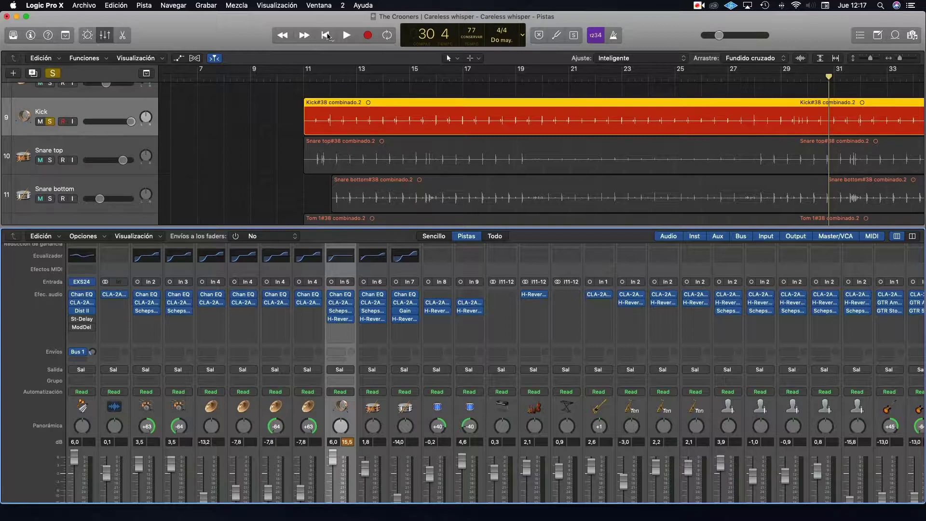
- Switch the solo from the Kick to the Snare top track and play it from around bar 30
click(68, 144)
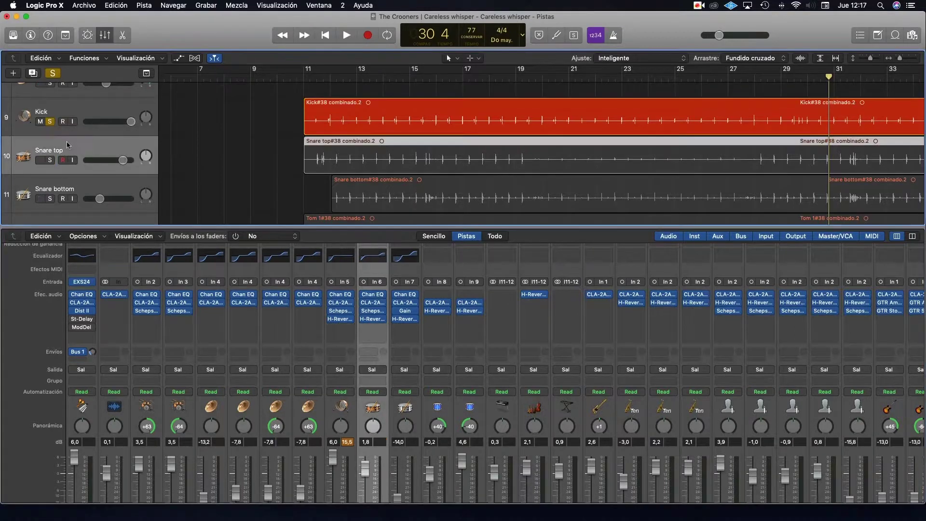
click(52, 161)
click(50, 121)
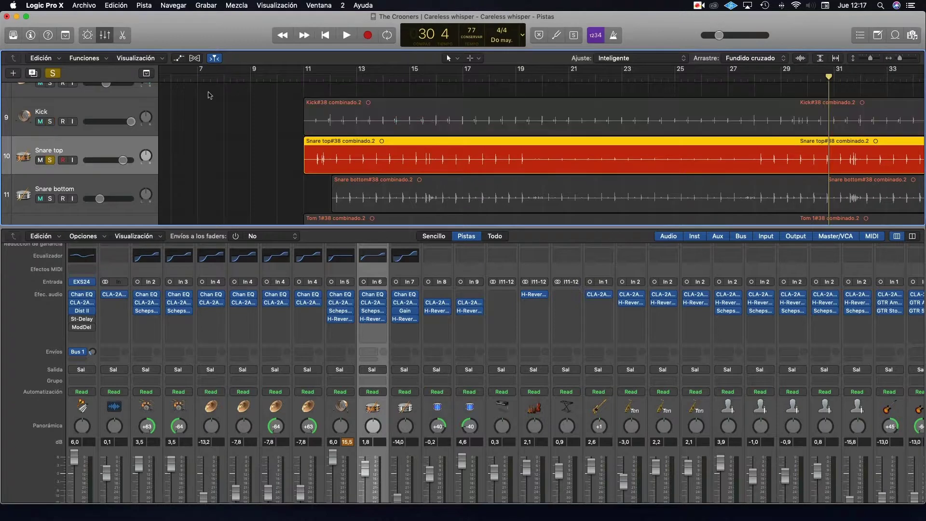
click(345, 44)
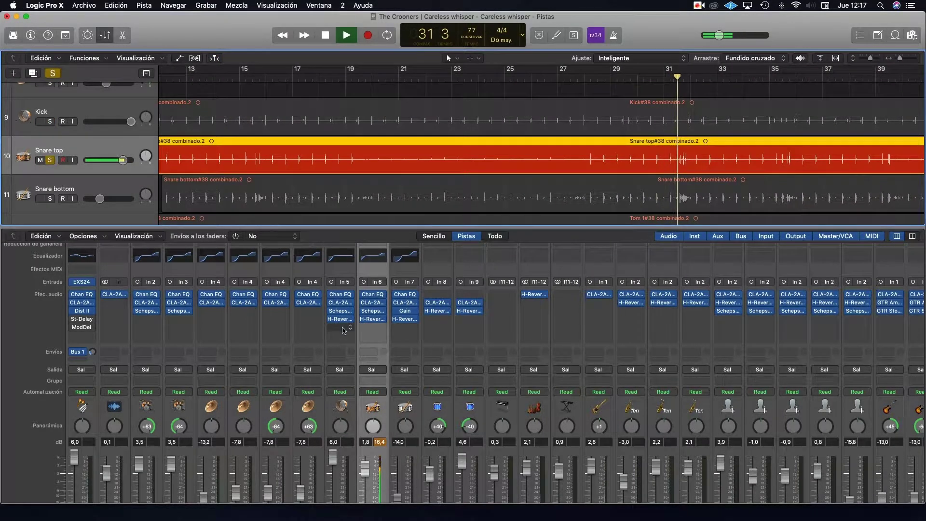
click(326, 36)
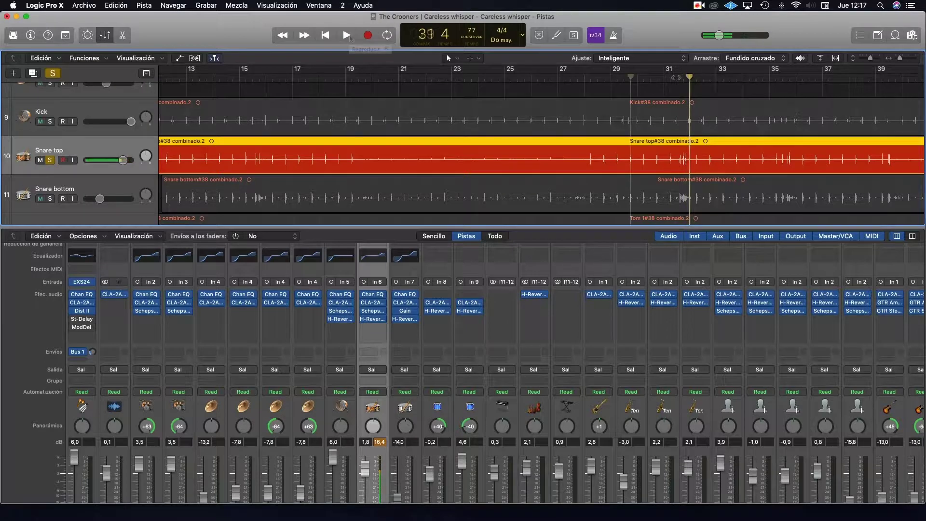
click(346, 35)
- Examine the Channel EQ and the CLA-2A compressor on the Snare top channel during playback, closing each
click(374, 295)
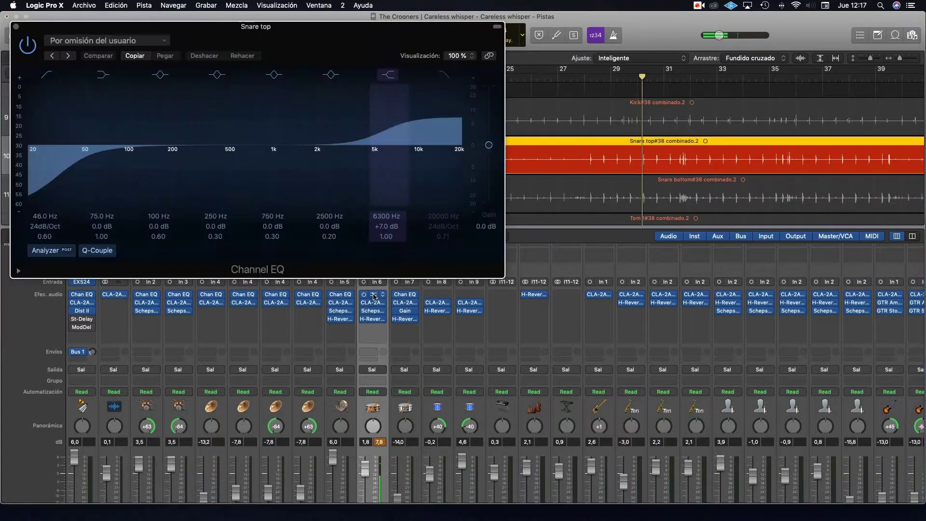
click(16, 27)
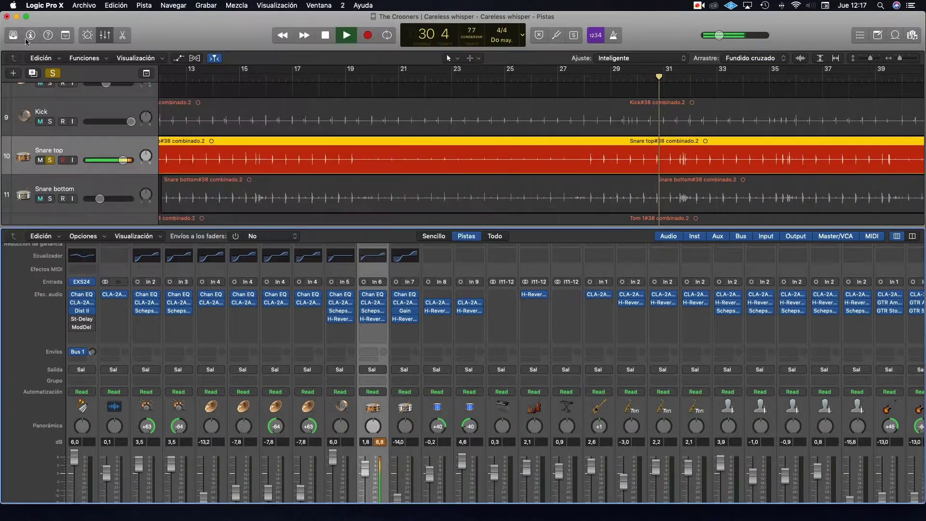
click(373, 302)
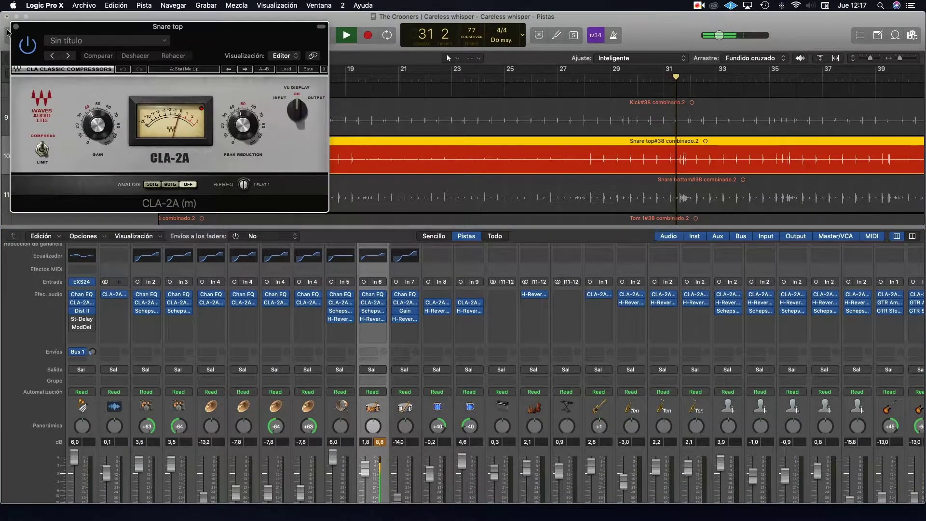
click(16, 27)
- Compare the soloed Snare top with its Scheps Omni Channel plug-in bypassed and active
click(371, 311)
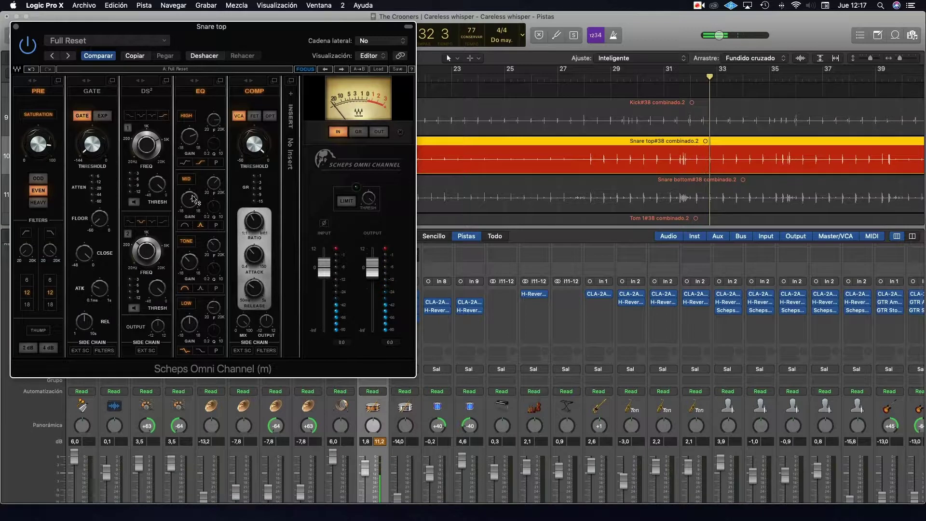
click(27, 49)
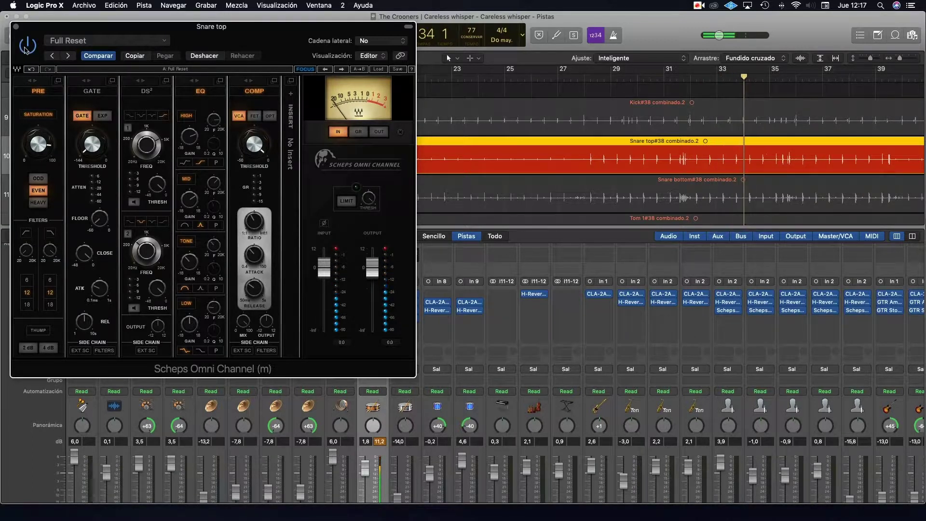
click(26, 47)
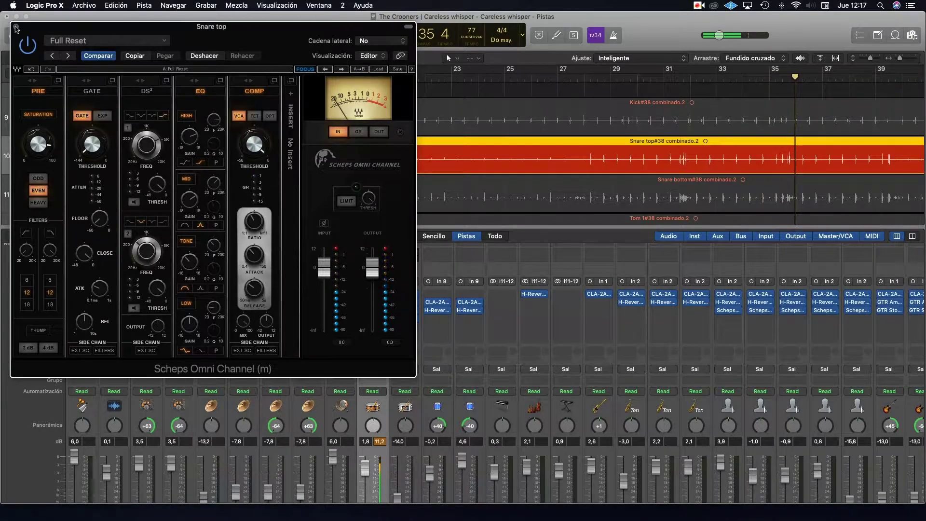
- Close the Scheps Omni Channel window and compare the Snare top with its H-Reverb plug-in bypassed and active
click(16, 27)
scroll(374, 331, down, 1)
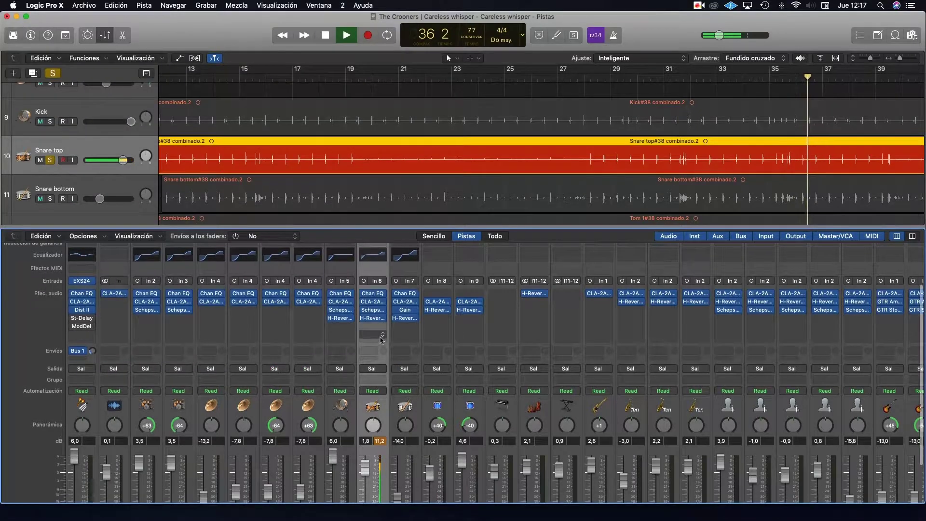
click(372, 318)
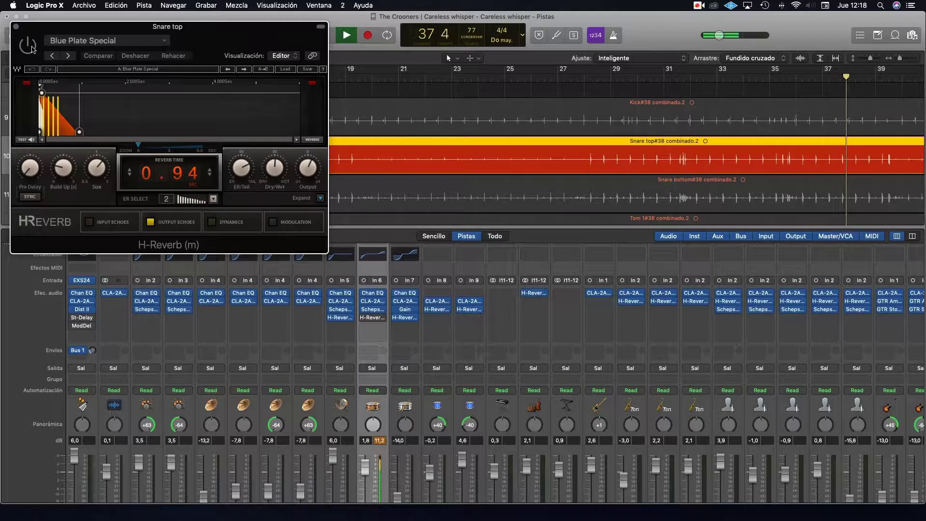
click(16, 28)
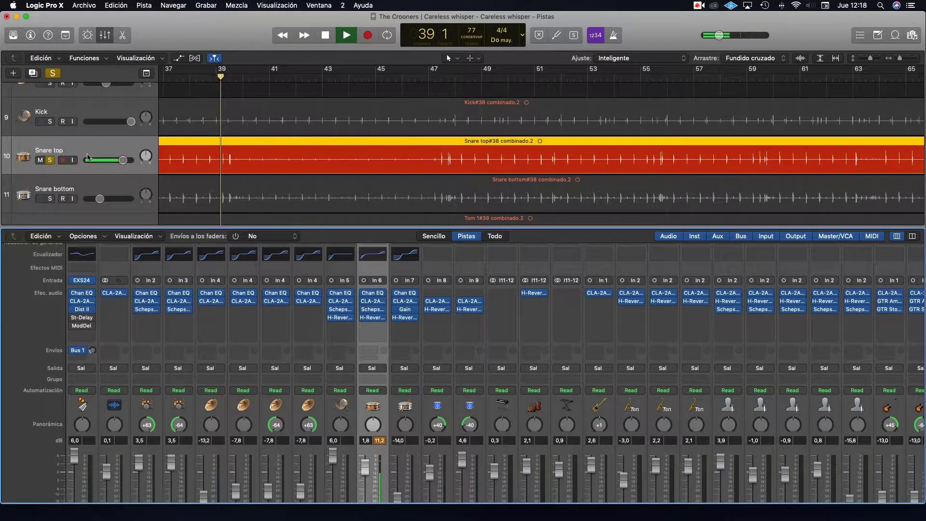
- Remove the solo from the Snare top and replay the full mix from around bar 37
click(51, 162)
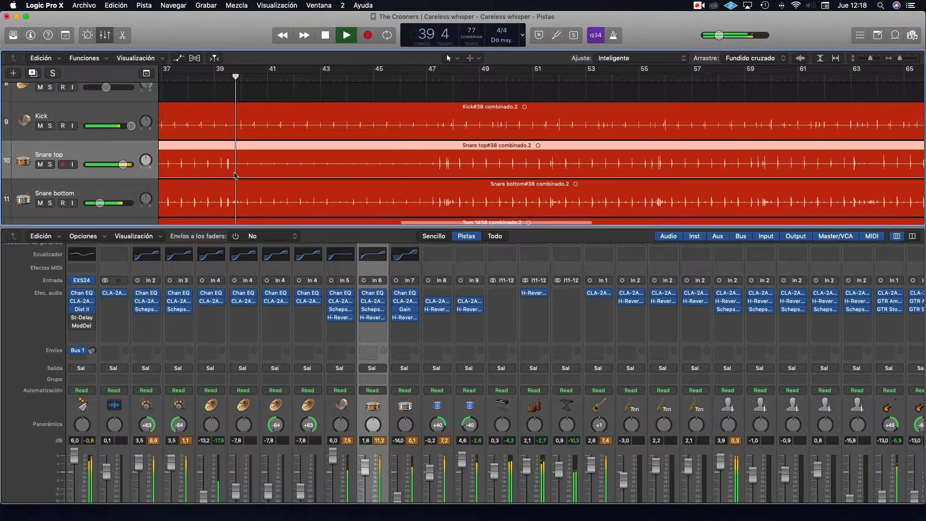
scroll(169, 82, down, 2)
click(168, 79)
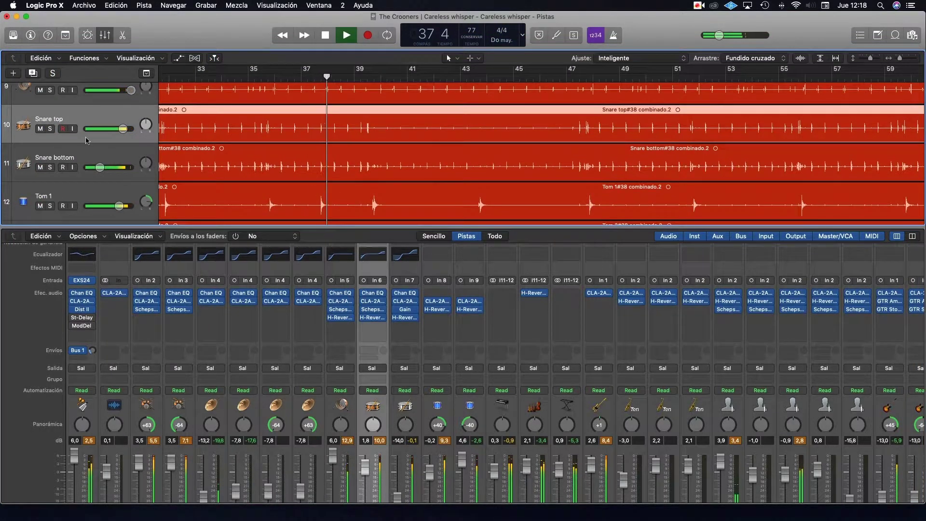
scroll(109, 142, down, 1)
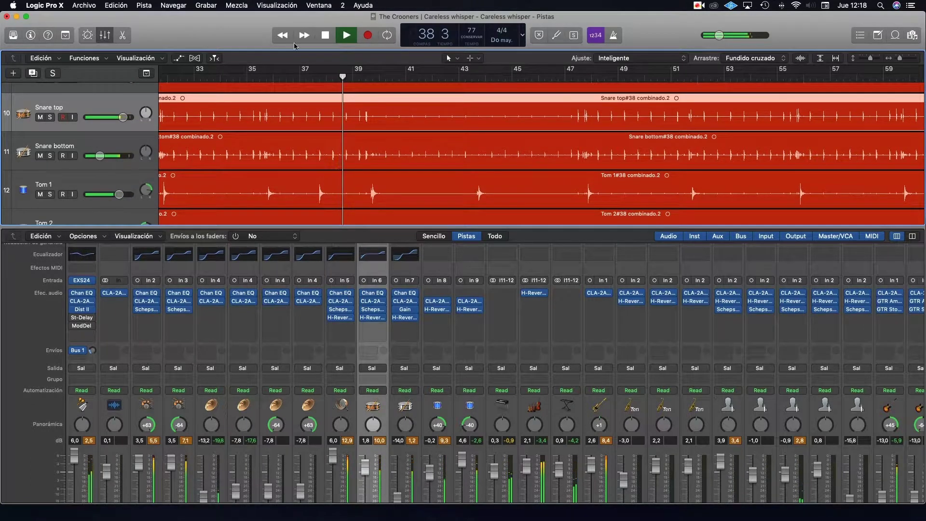
- Audition the Snare top and Snare bottom tracks soloed together and stop playback around bar 40
click(51, 156)
key(s)
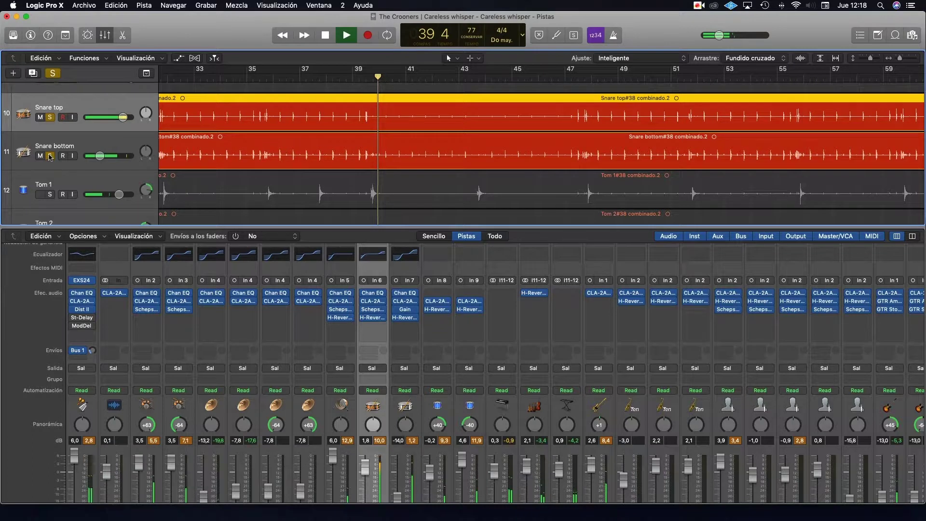
click(320, 39)
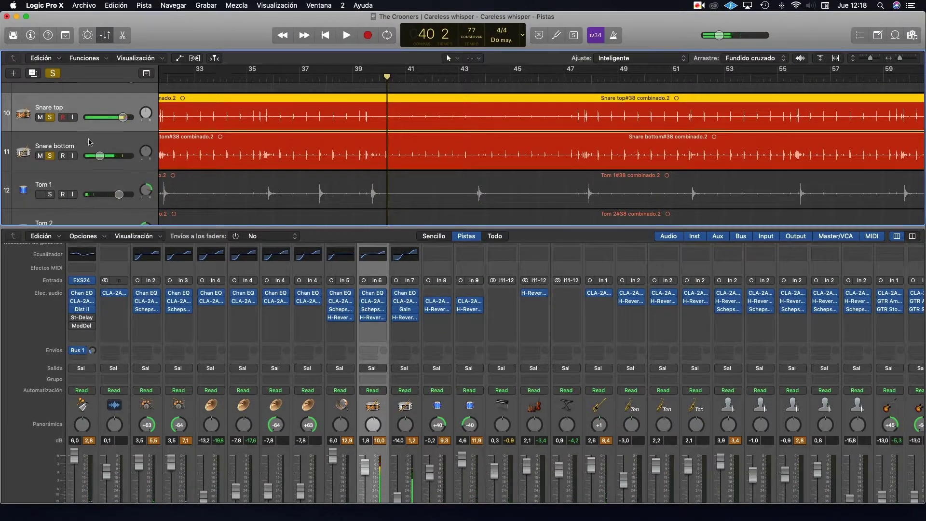
- Select the Snare bottom, Snare top and Tom 1 tracks in turn to review their channel strips
click(47, 149)
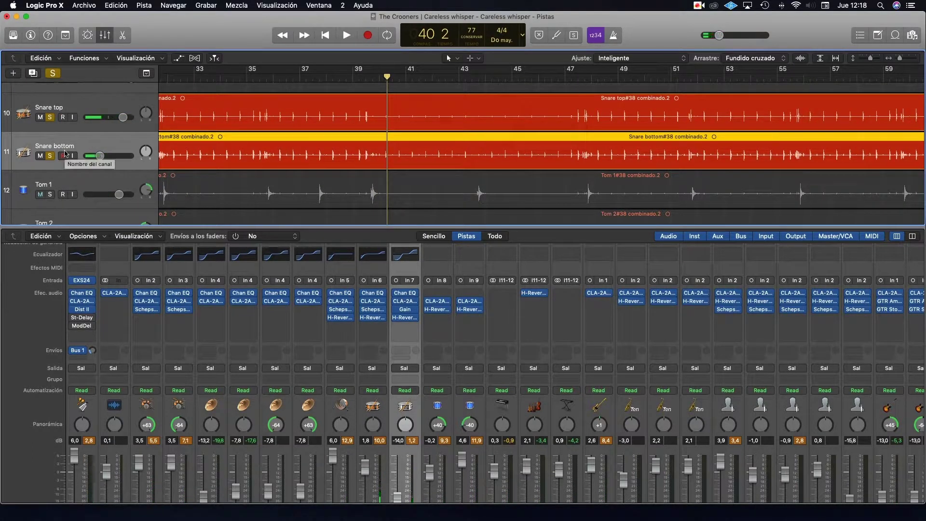
scroll(71, 152, right, 1)
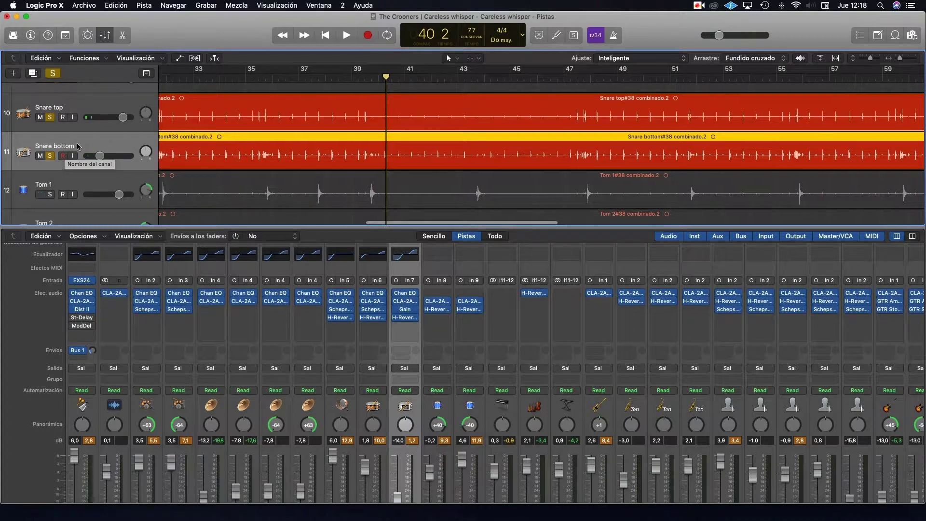
scroll(404, 316, down, 1)
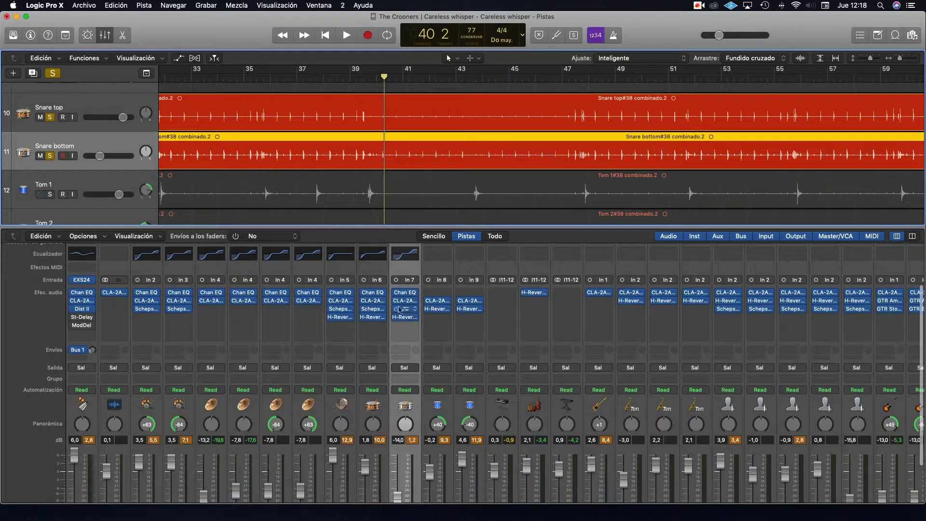
click(84, 110)
scroll(84, 113, down, 1)
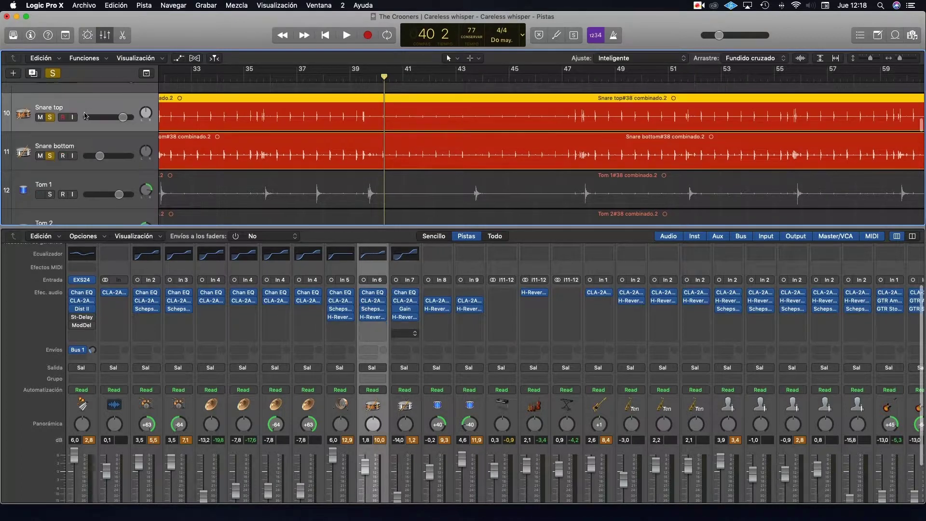
click(90, 141)
click(91, 181)
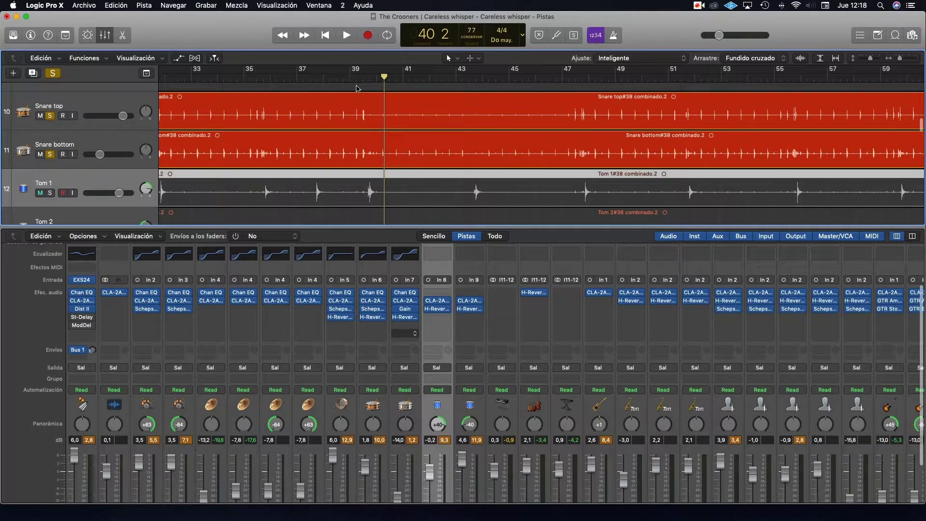
- Clear the solos on both snare tracks and play the full mix from around bar 39
click(357, 88)
click(49, 153)
click(50, 114)
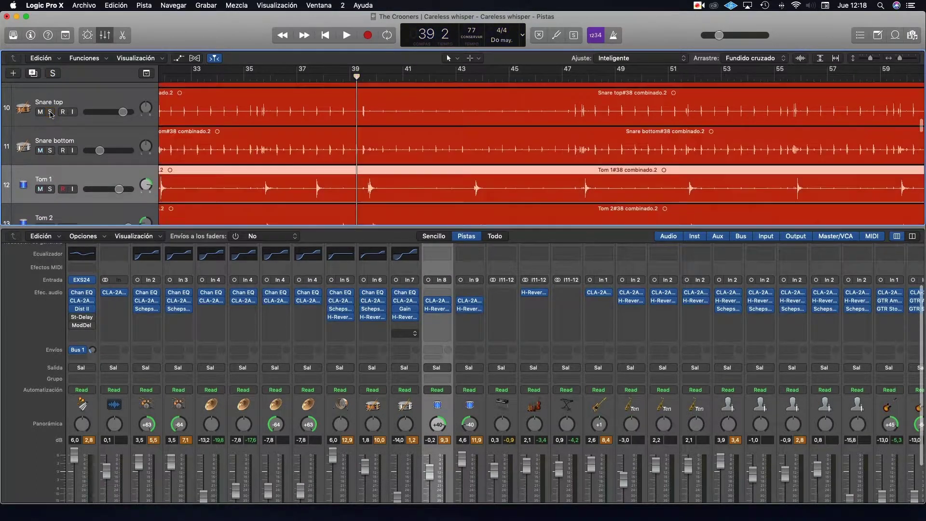
key(space)
scroll(328, 183, down, 2)
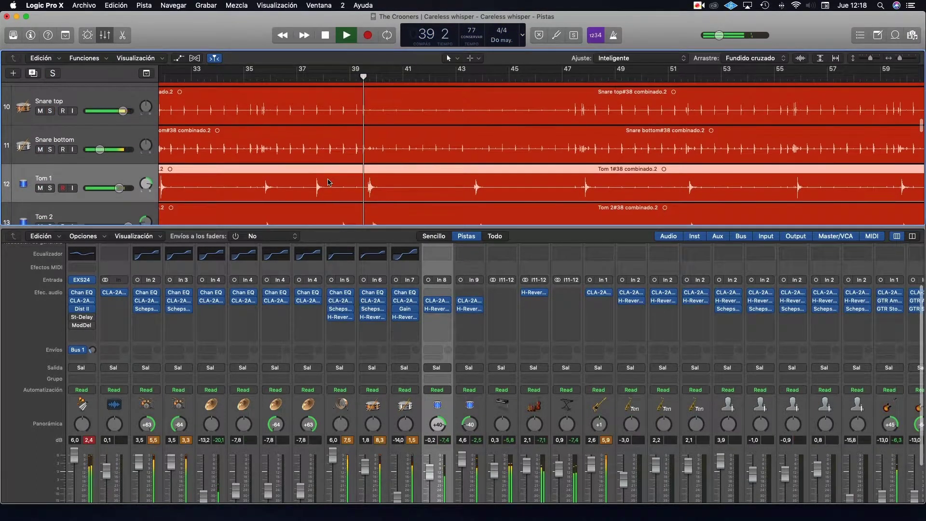
scroll(325, 193, down, 4)
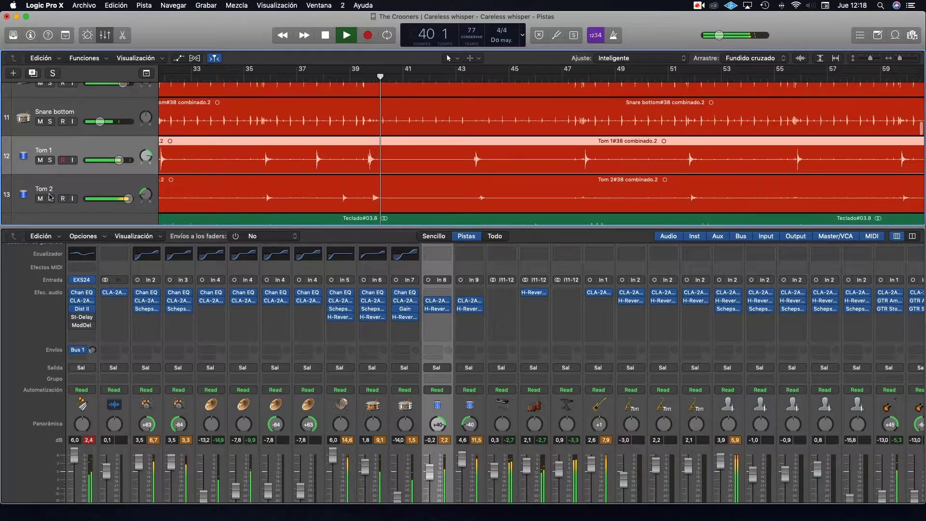
- Audition Tom 1 and Tom 2 soloed together from around bar 39, clear both solos and stop playback
click(354, 78)
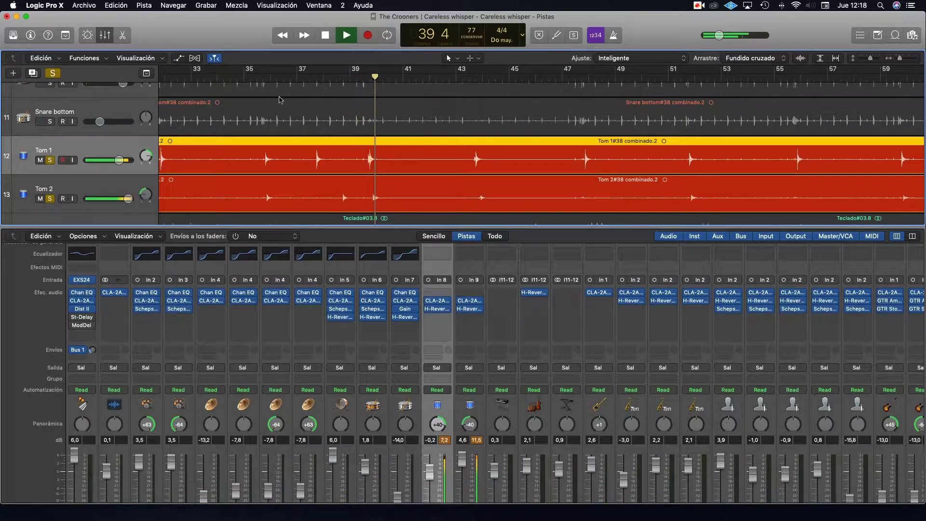
click(51, 198)
click(50, 160)
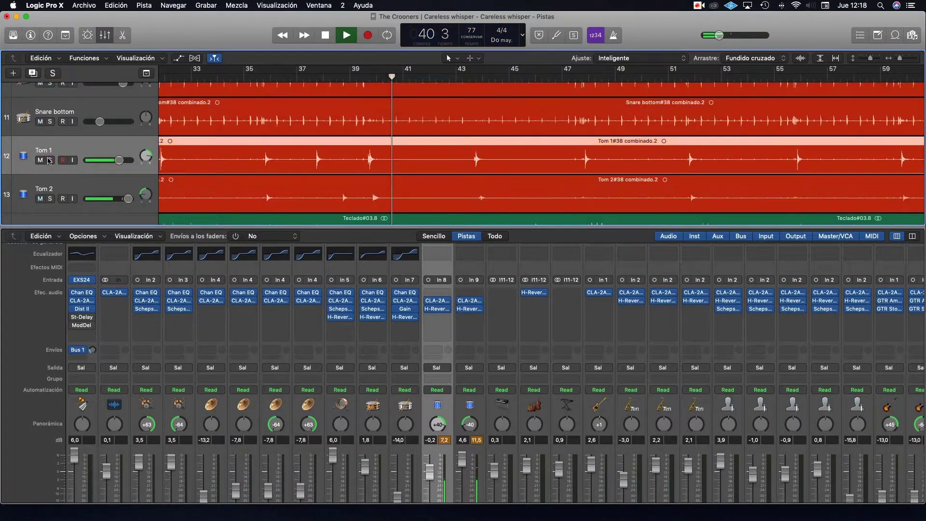
key(space)
- Replay the tom fill from bar 39 beat 3 with Tom 1 and Tom 2 soloed, and clear their solos once stopped
click(353, 77)
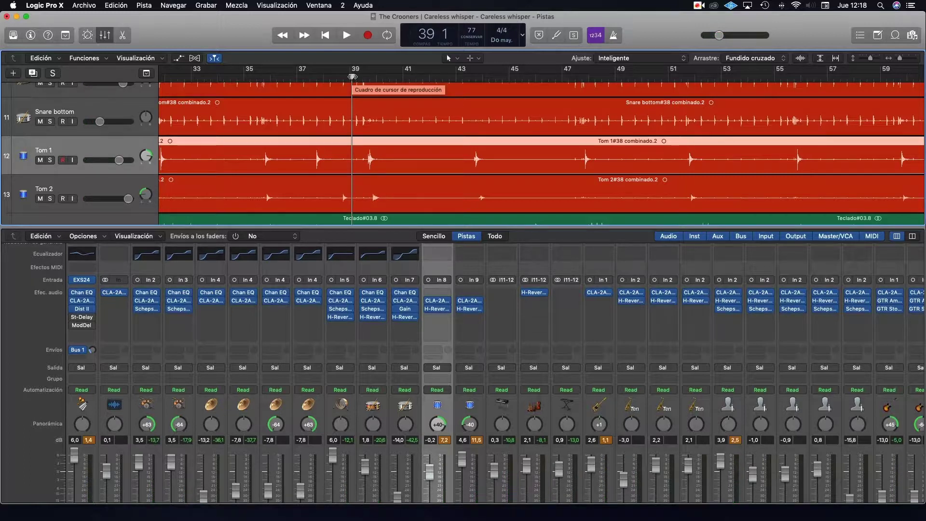
drag(353, 77, 363, 78)
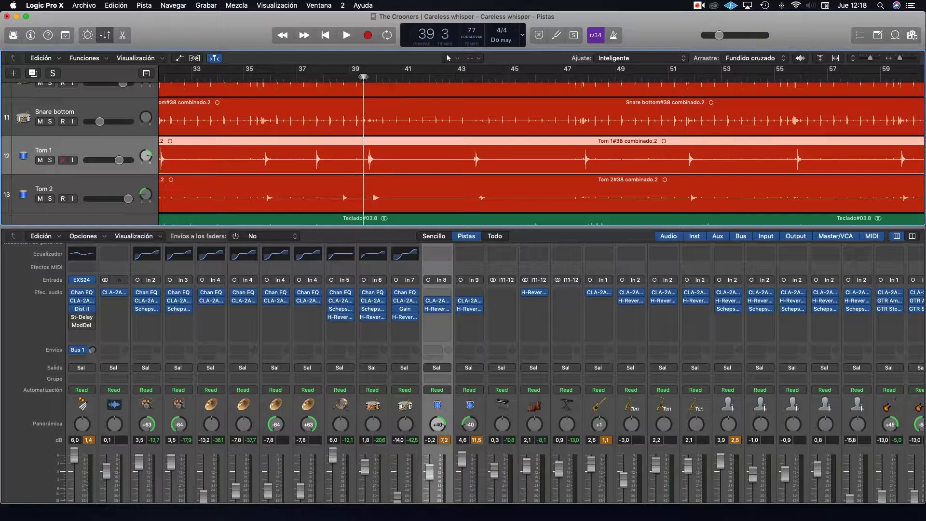
click(115, 187)
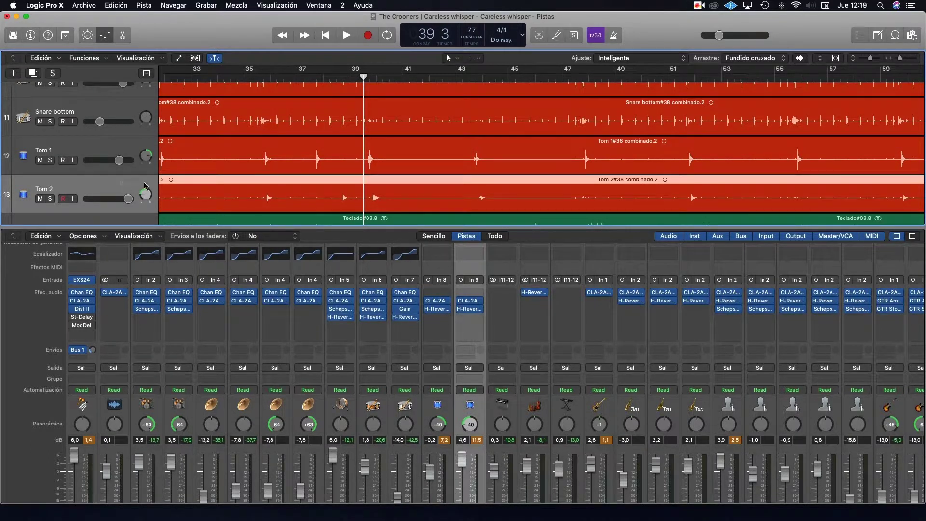
click(347, 35)
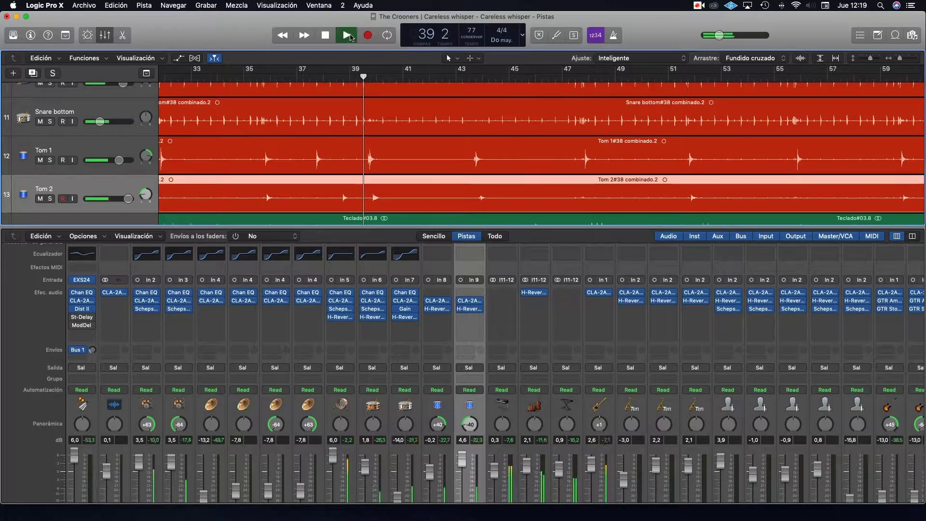
click(49, 161)
click(50, 199)
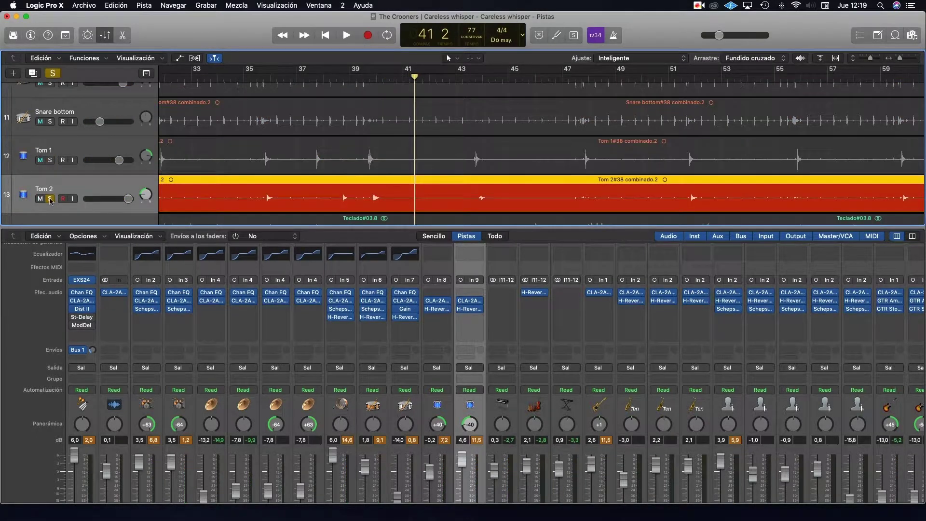
click(50, 200)
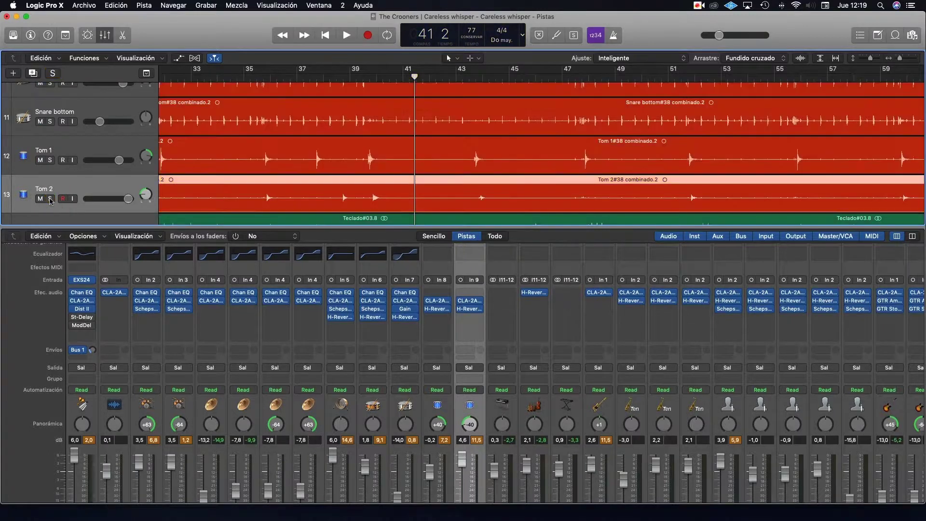
- Play from bar 41 with the Teclado track 14 and the DX7 track soloed together
scroll(97, 145, down, 3)
click(98, 144)
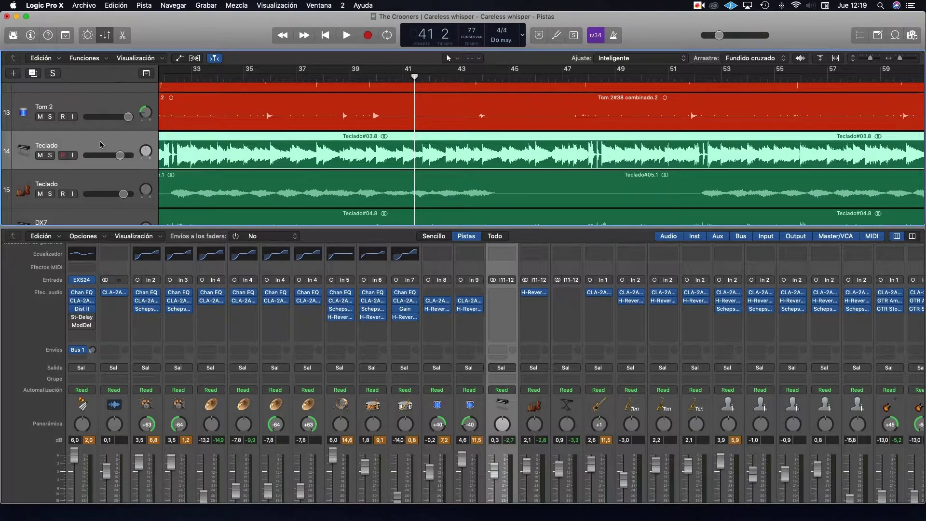
key(space)
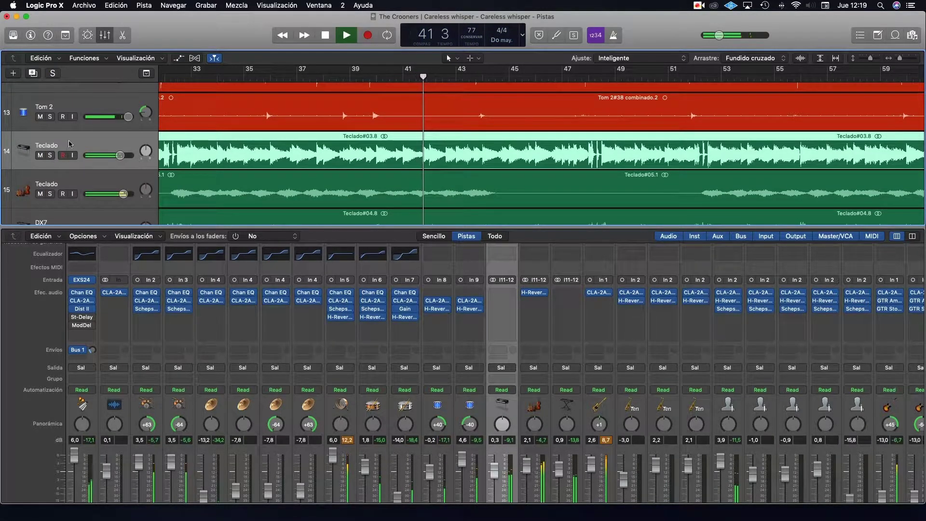
click(49, 155)
scroll(50, 159, down, 3)
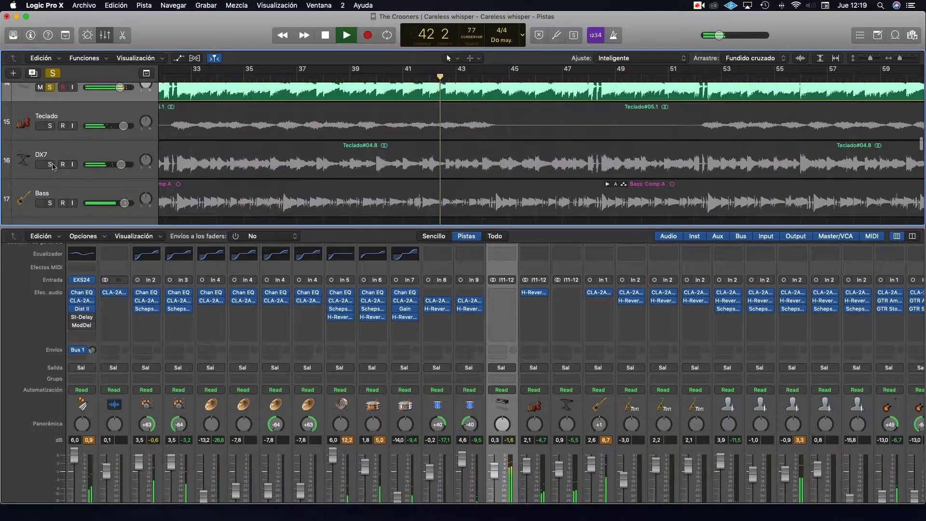
click(51, 165)
scroll(96, 169, up, 2)
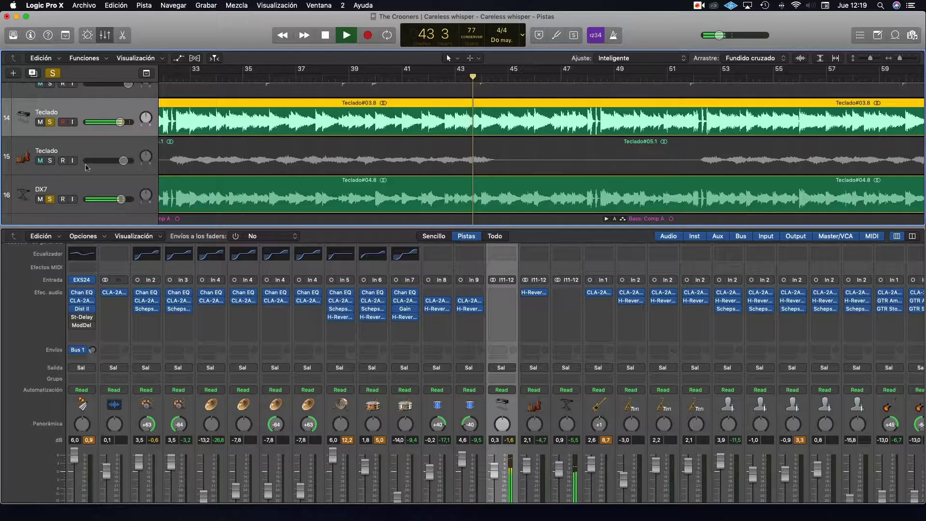
click(89, 183)
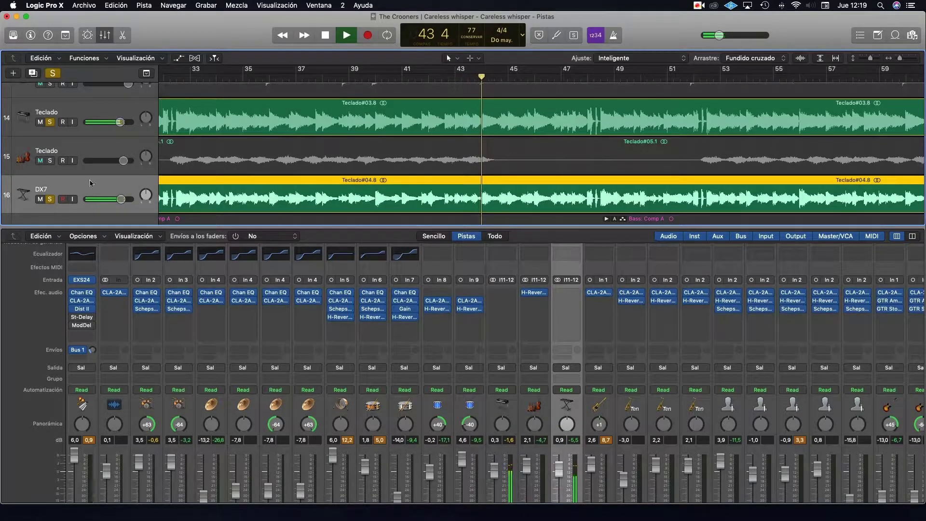
- Switch the solo from Teclado 14 and DX7 to Teclado track 15, and play it from around bar 32 before stopping
click(50, 200)
click(50, 122)
click(51, 161)
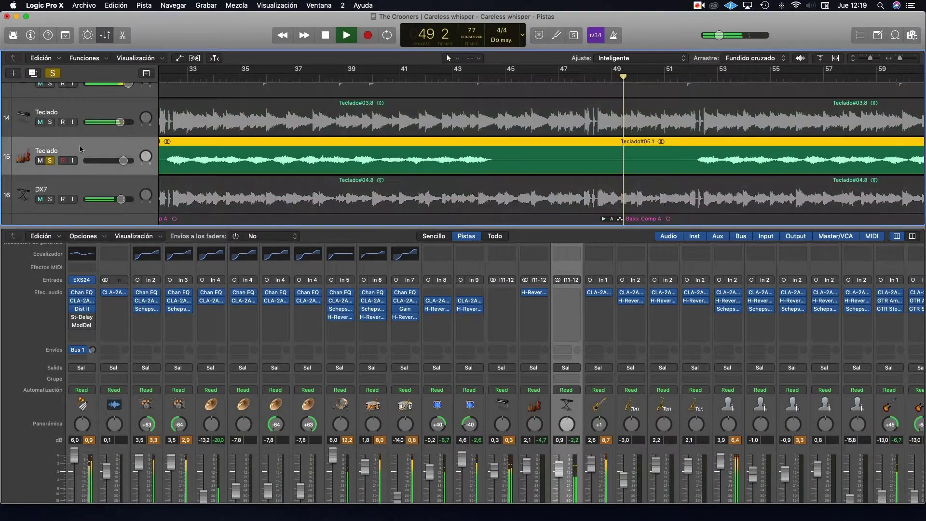
click(170, 77)
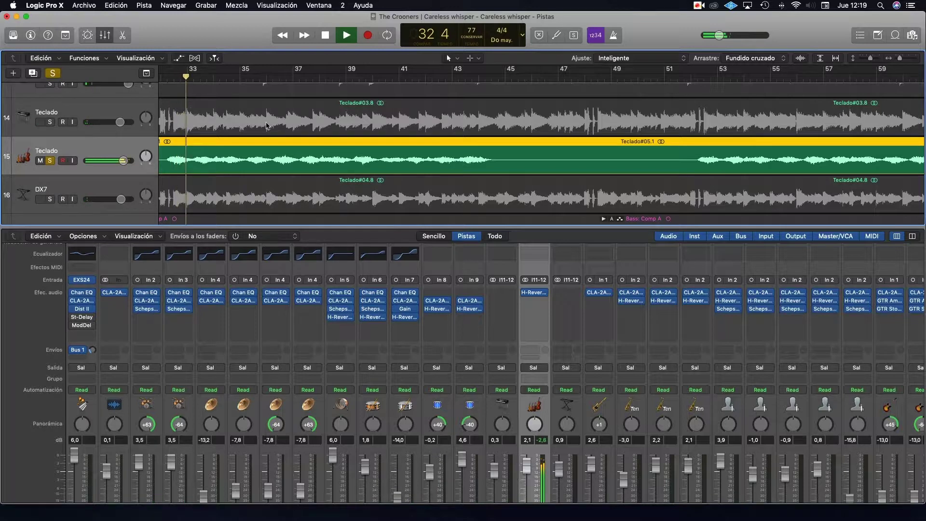
scroll(239, 120, left, 5)
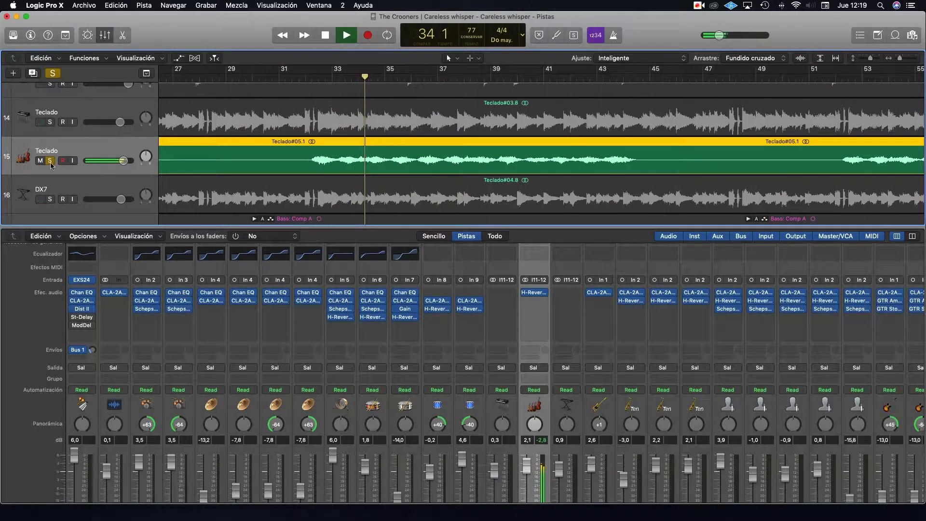
key(space)
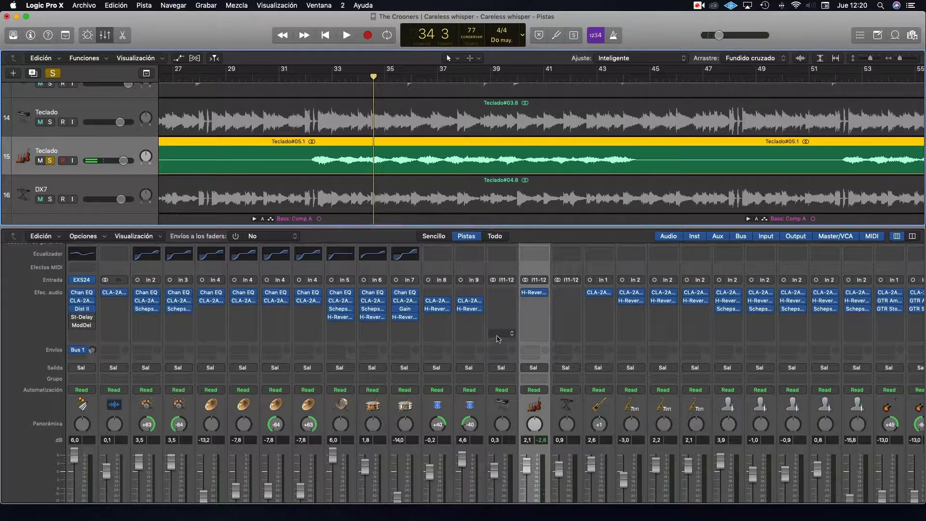
scroll(520, 336, up, 5)
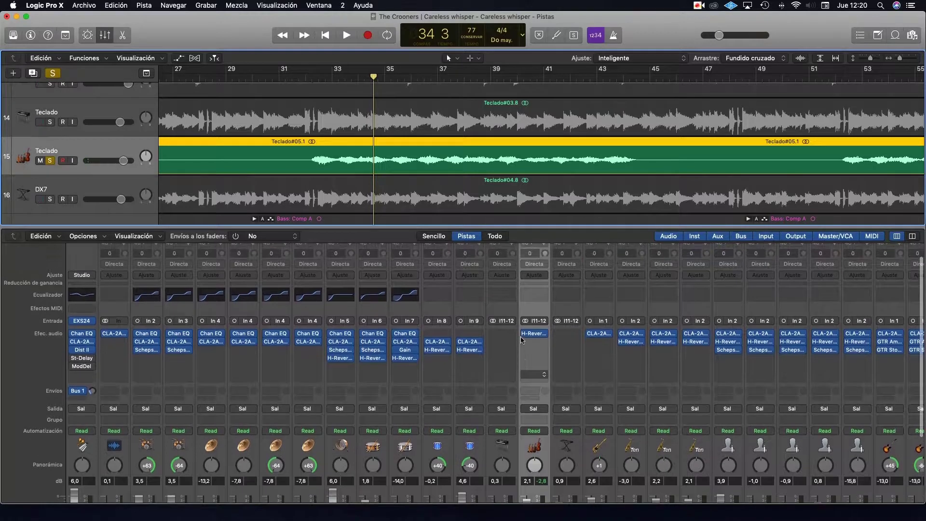
scroll(521, 340, down, 3)
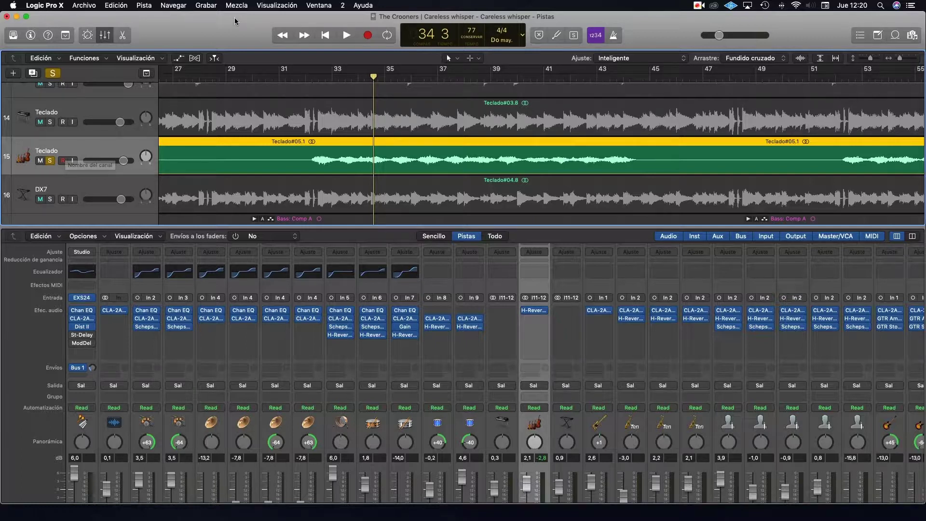
- Open the preferences, look over the advanced tools options, and close the preferences window
click(44, 5)
mouse_move(143, 33)
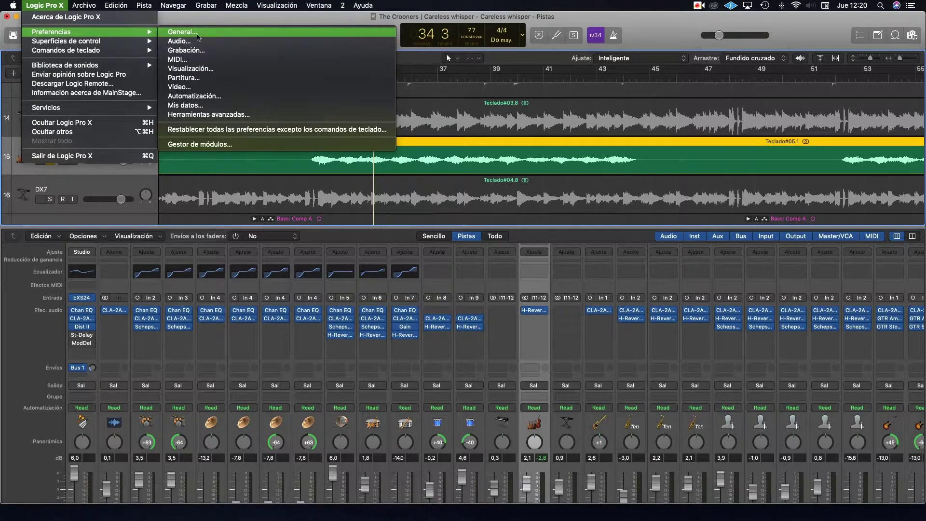
click(198, 34)
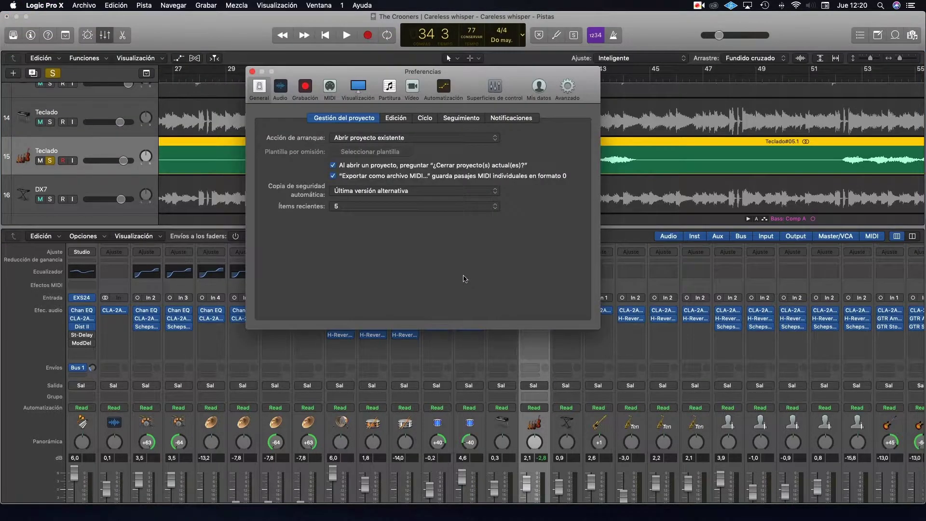
click(567, 87)
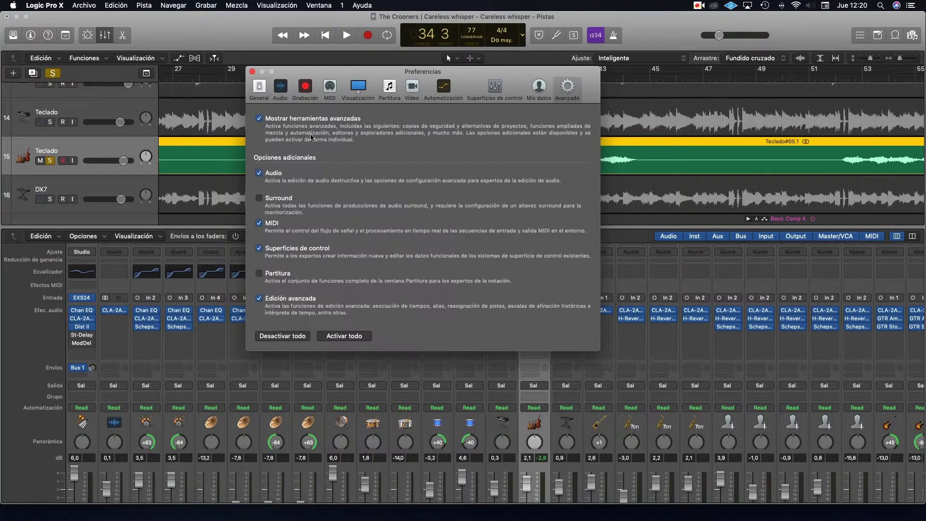
click(252, 72)
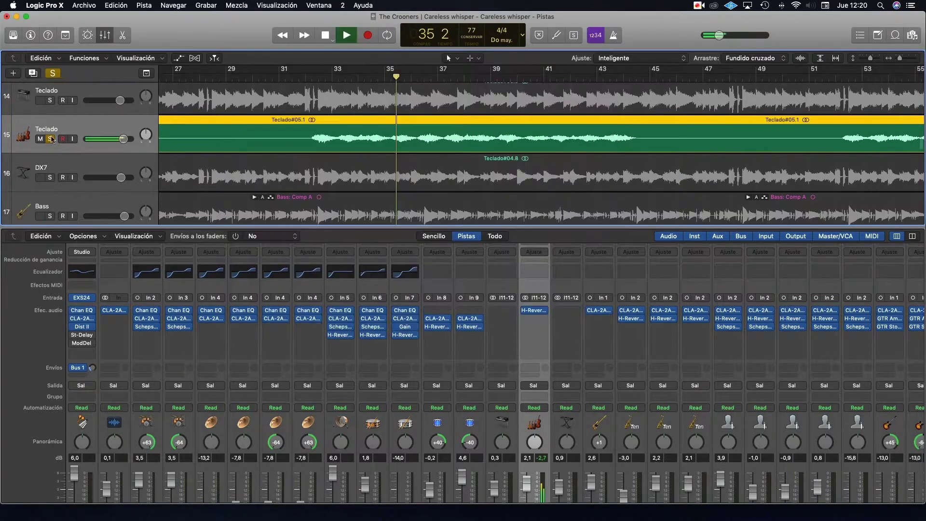
- Play Teclado track 15 from around bar 34, comparing soloed and full mix, and check its H-Reverb before closing the plug-in
key(space)
click(50, 139)
click(50, 139)
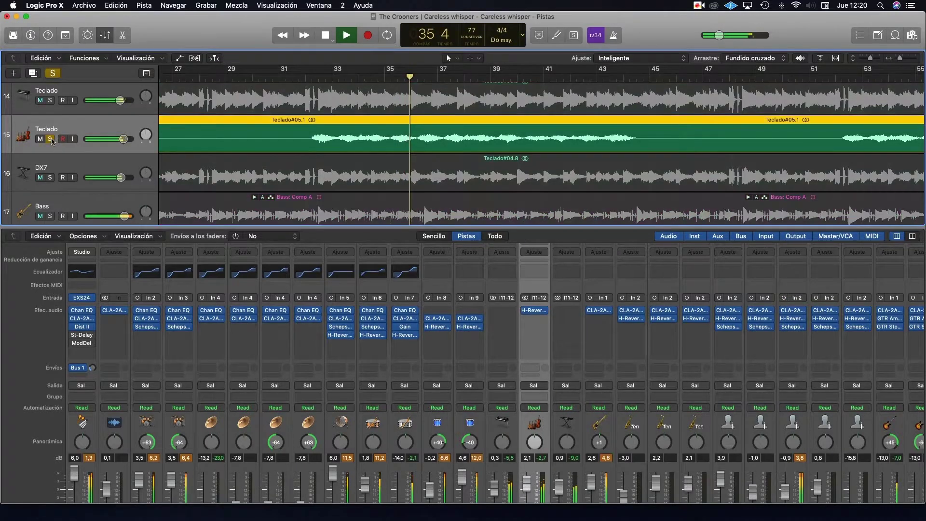
click(538, 314)
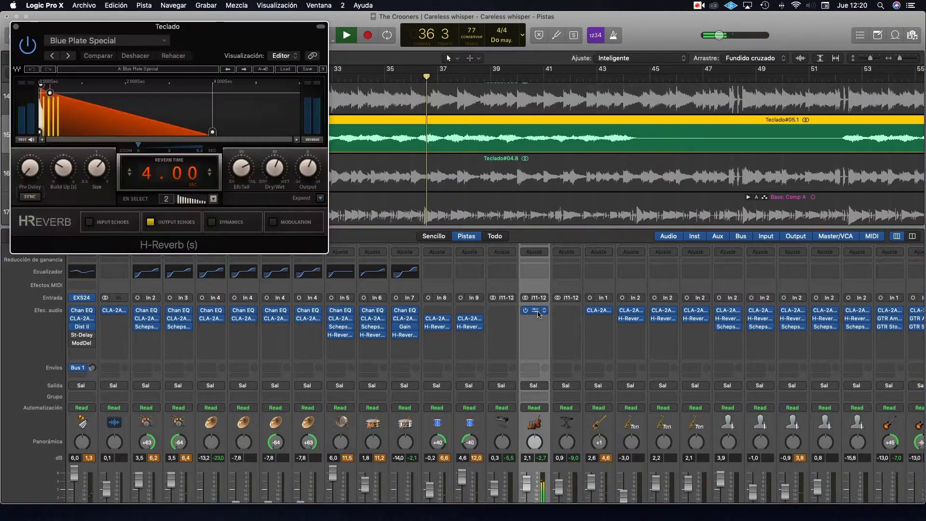
click(16, 27)
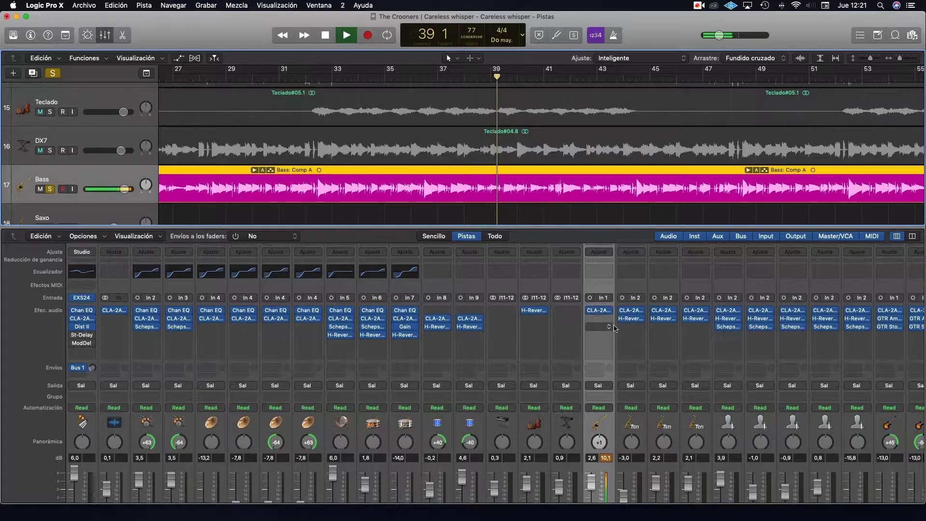
- Toggle the Bass solo during playback to compare it with the full mix, leaving the solo off
click(50, 189)
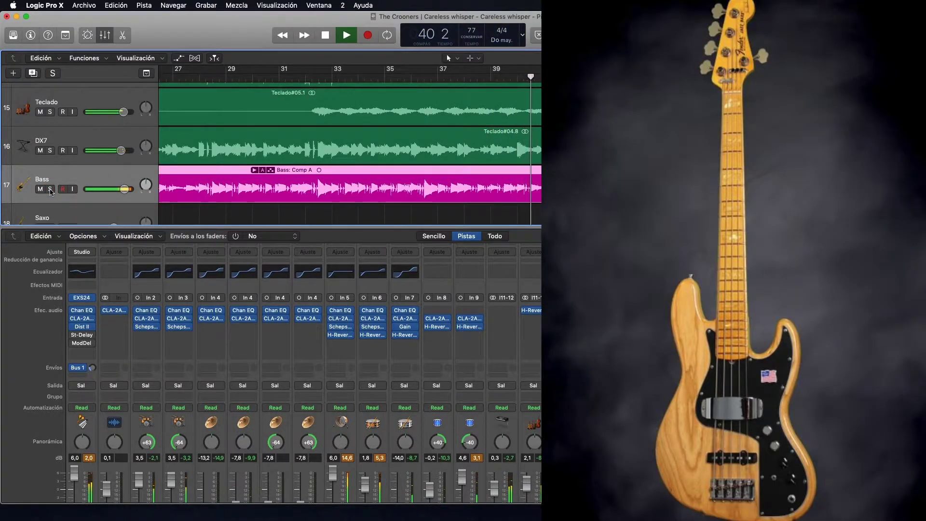
click(50, 189)
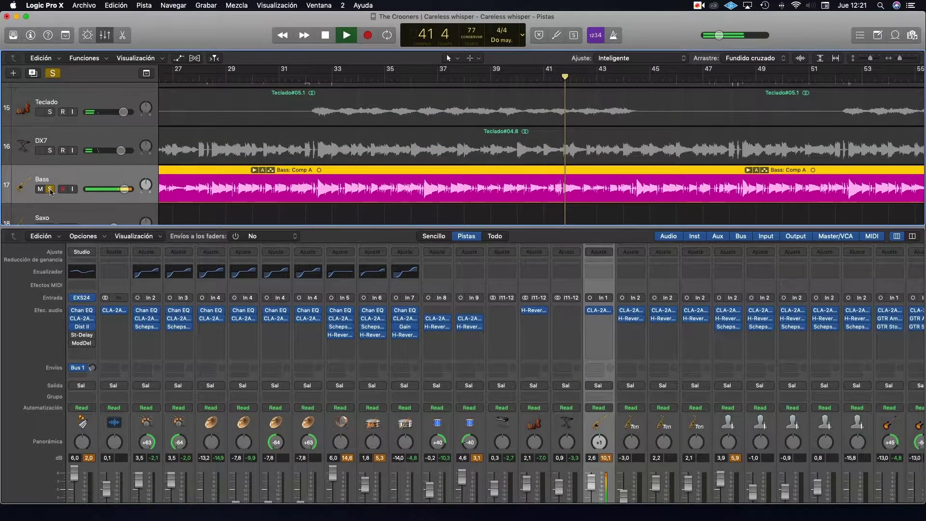
click(50, 189)
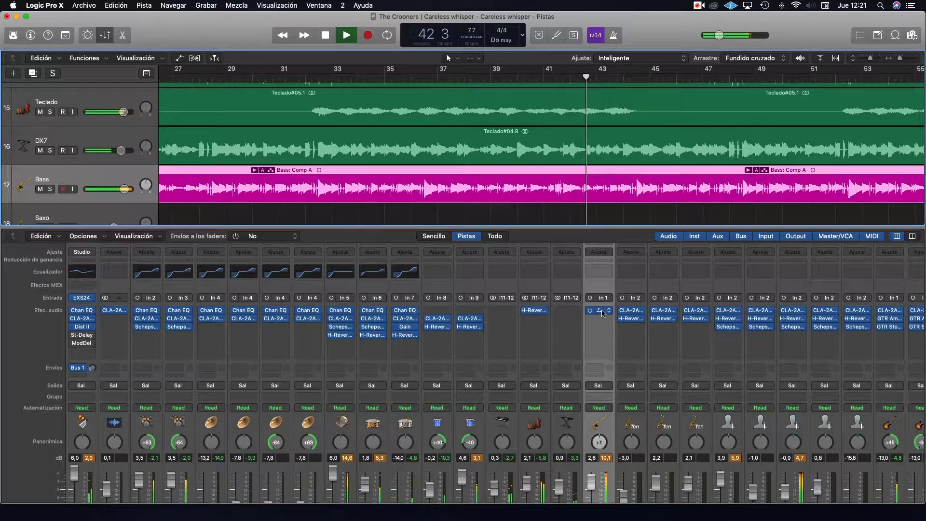
- Inspect the CLA-2A compressor on the Bass track, close it, and stop playback around bar 54
click(602, 313)
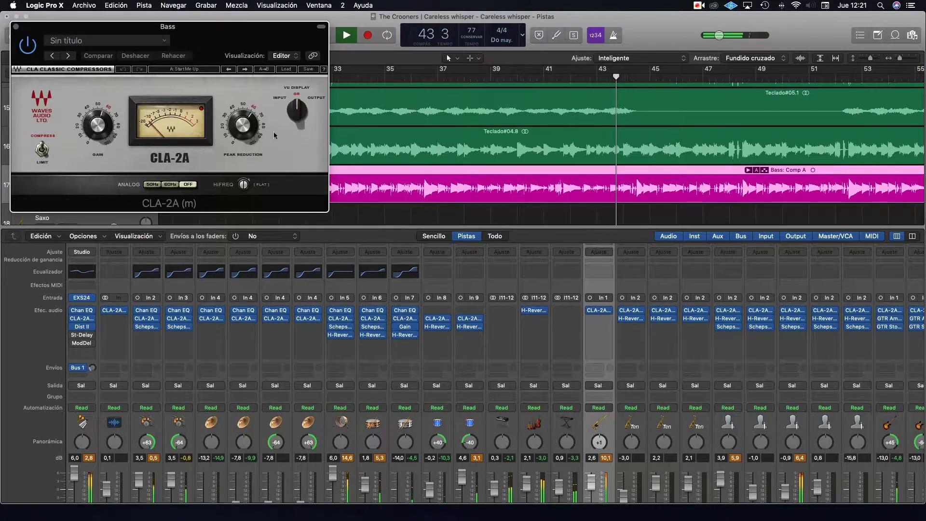
drag(246, 31, 366, 146)
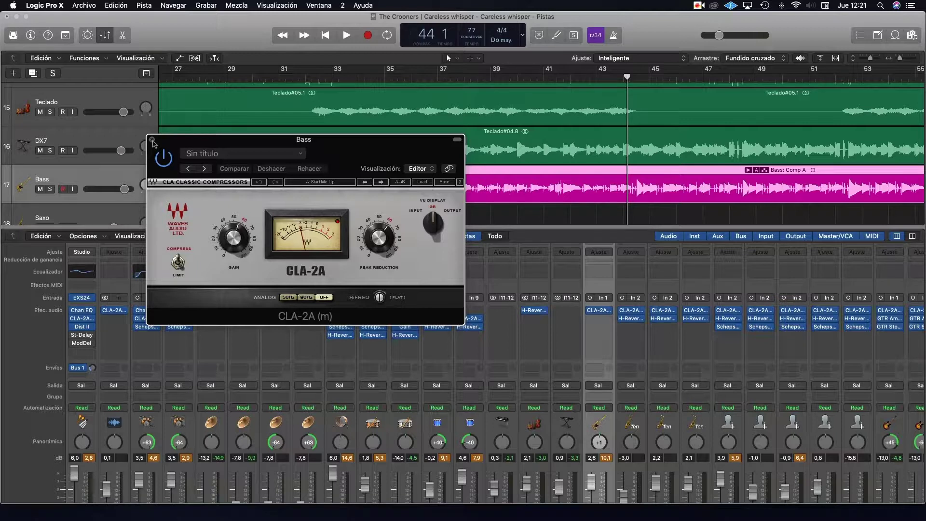
drag(153, 141, 178, 144)
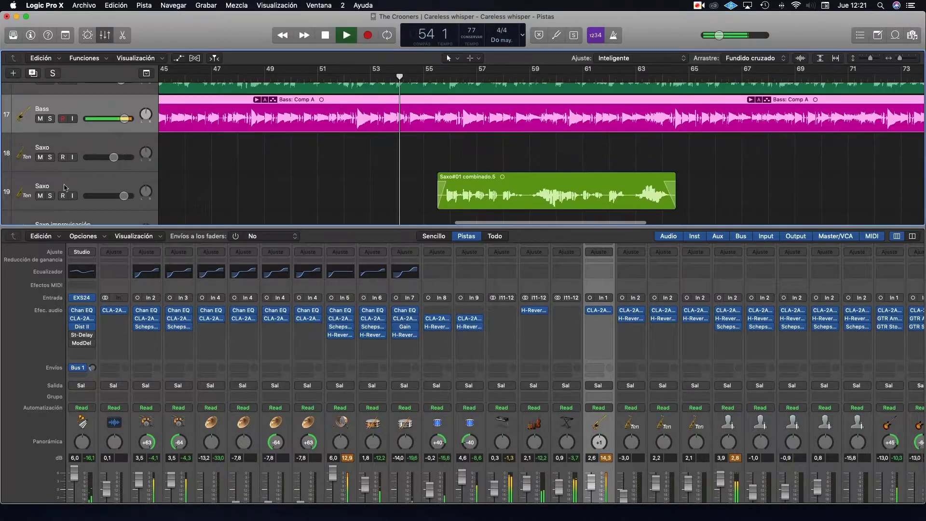
key(space)
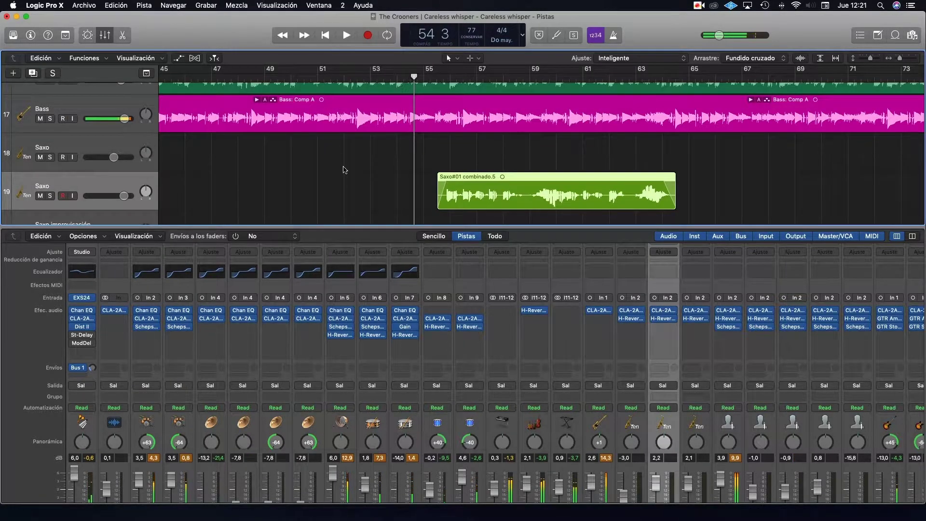
- Play the mix from bar 55 into the Saxo track 19 phrase, and solo that track
scroll(338, 169, right, 5)
click(275, 76)
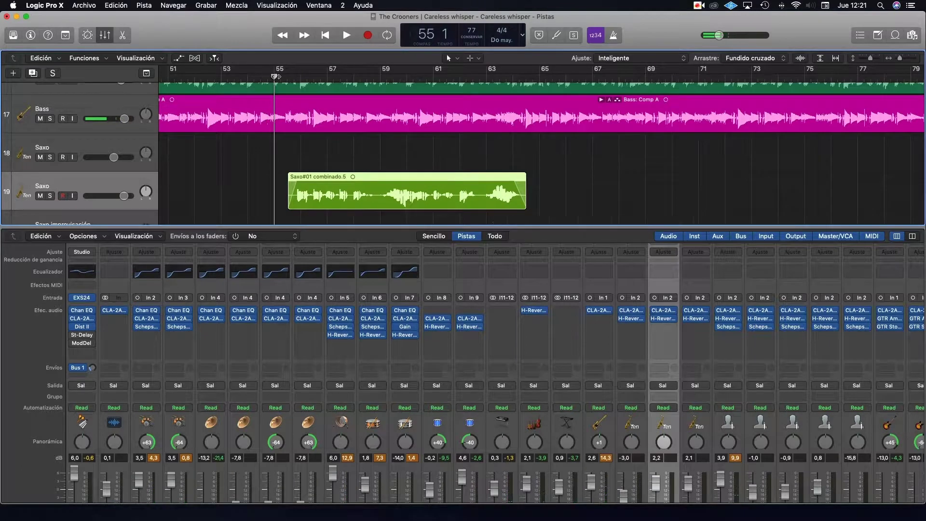
click(348, 35)
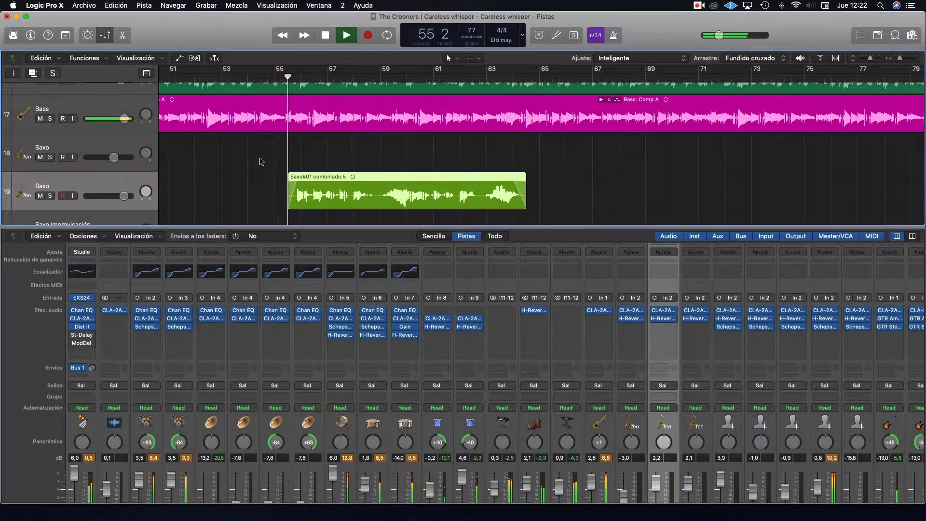
scroll(261, 162, down, 2)
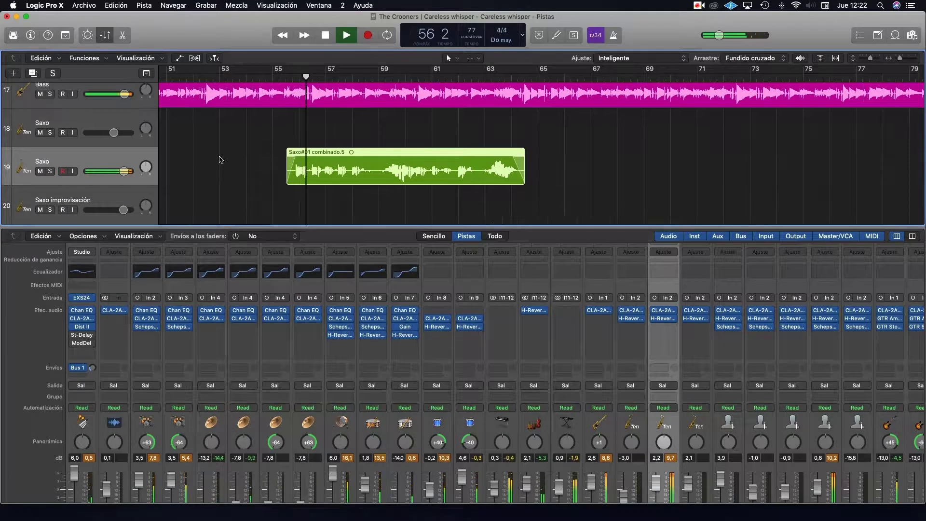
click(50, 171)
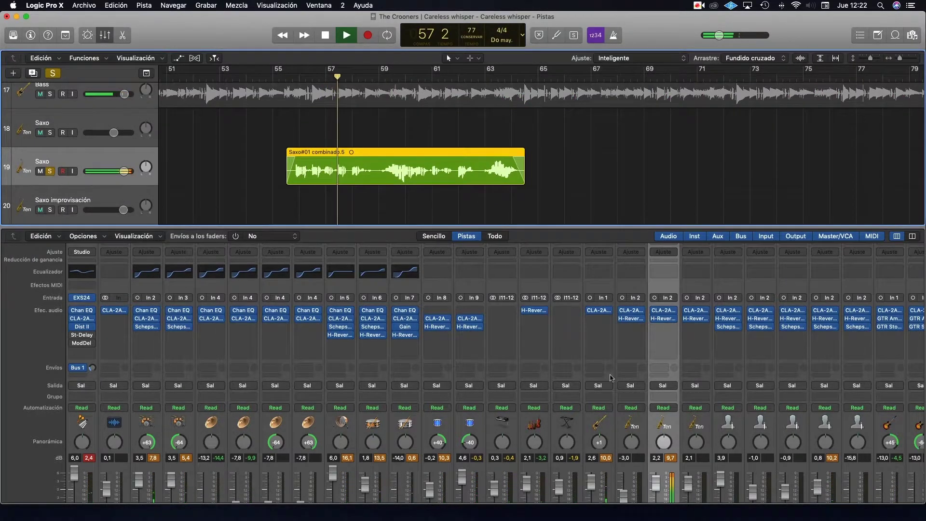
- Open the H-Reverb and CLA-2A plug-ins of Saxo track 19 and arrange their windows side by side
click(663, 318)
click(664, 318)
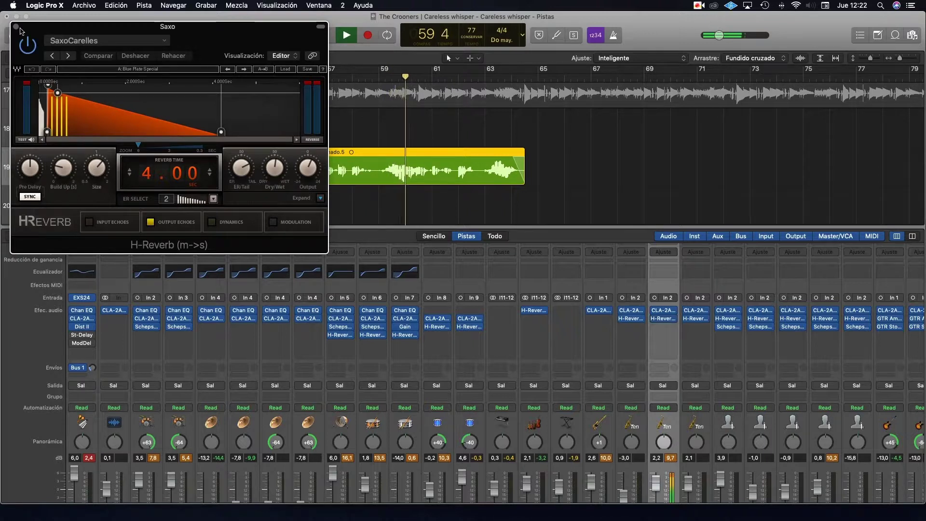
click(665, 311)
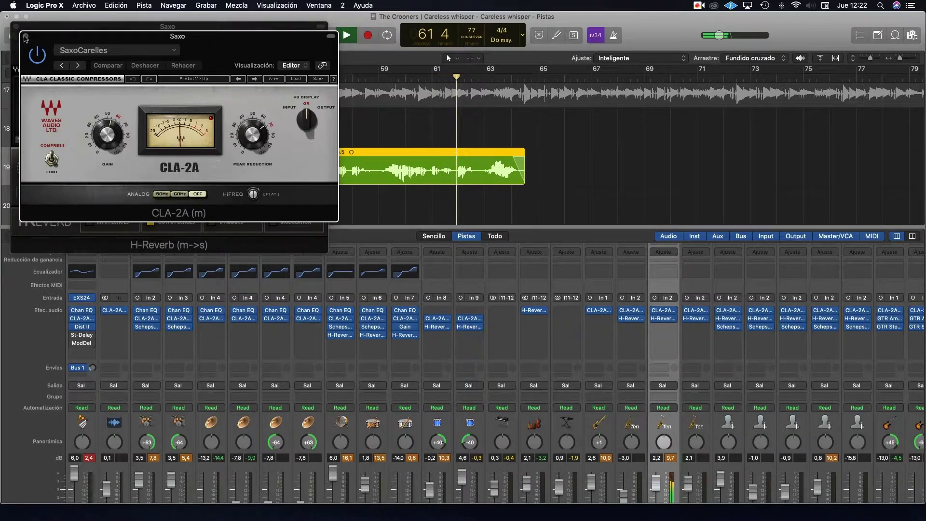
drag(53, 37, 471, 116)
drag(277, 30, 289, 84)
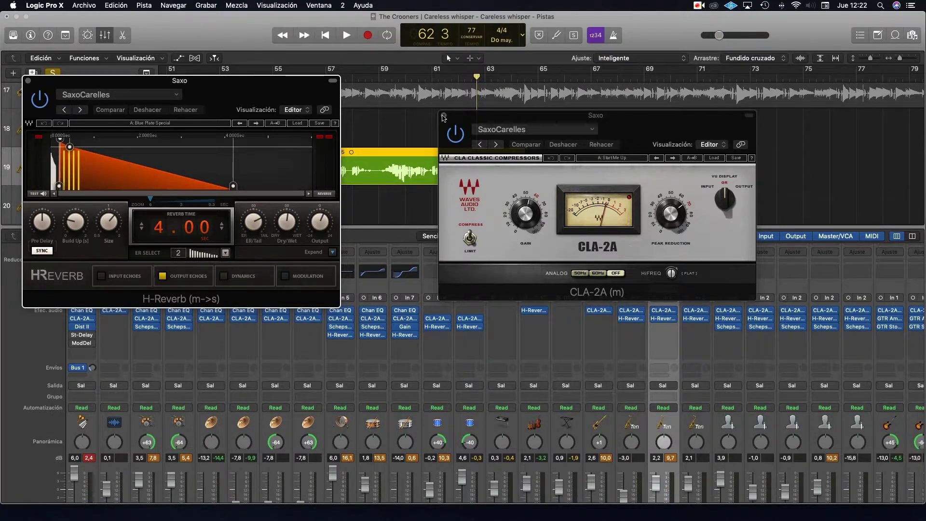
- Close the Saxo CLA-2A, examine its H-Reverb settings, and return to the Voz final entry at bar 20 with the Saxo solo cleared
click(443, 117)
drag(180, 82, 225, 82)
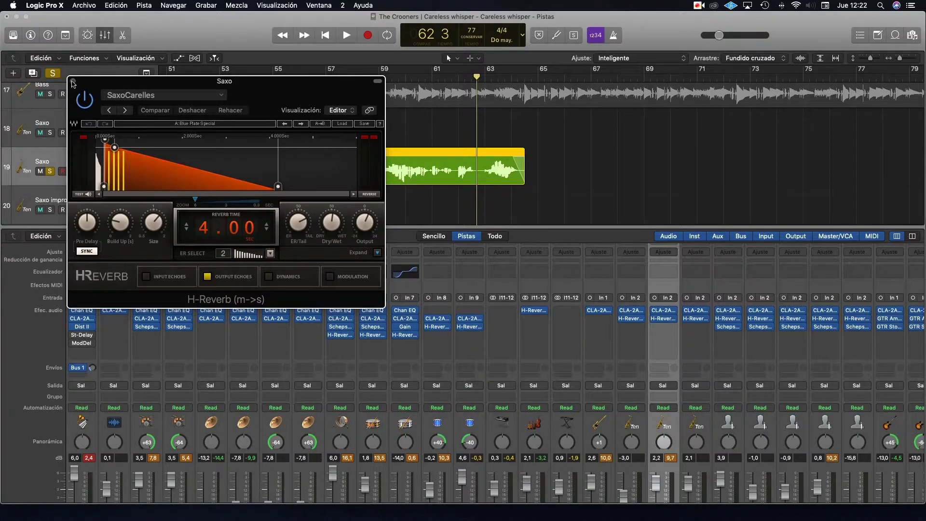
scroll(291, 163, left, 6)
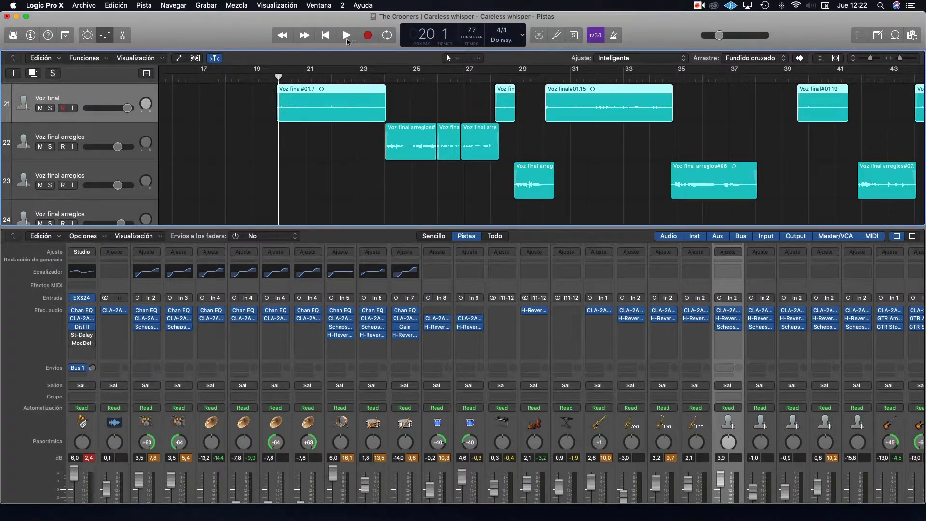
- Play Voz final soloed from bar 19 beat 4, and clear its solo near bar 24
scroll(327, 105, up, 3)
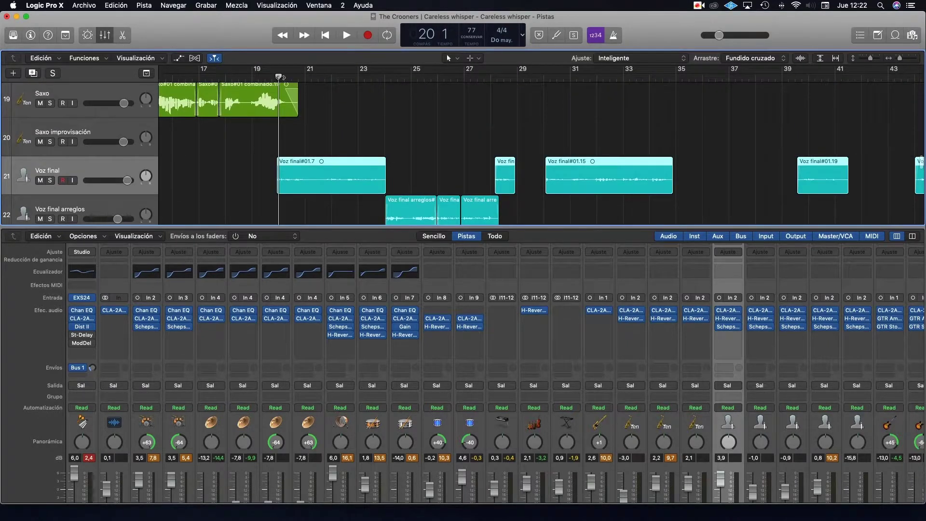
drag(283, 77, 276, 77)
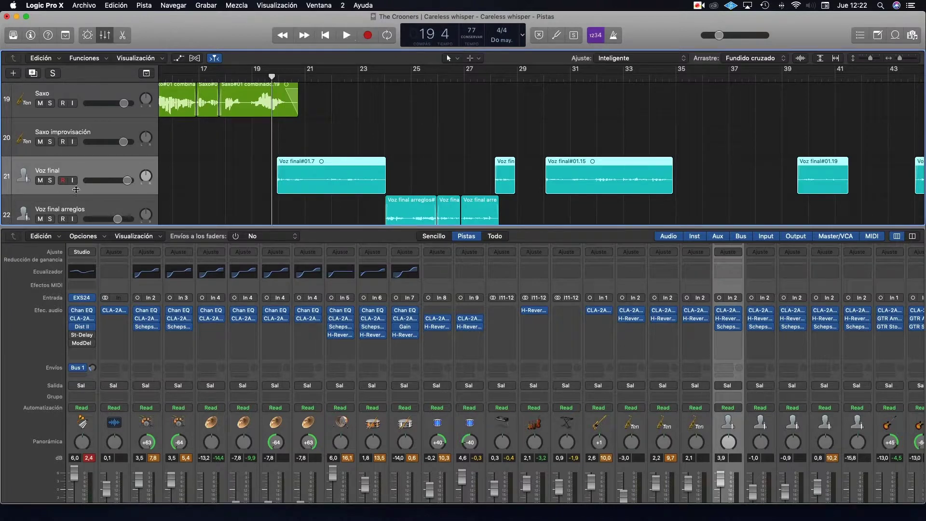
click(49, 180)
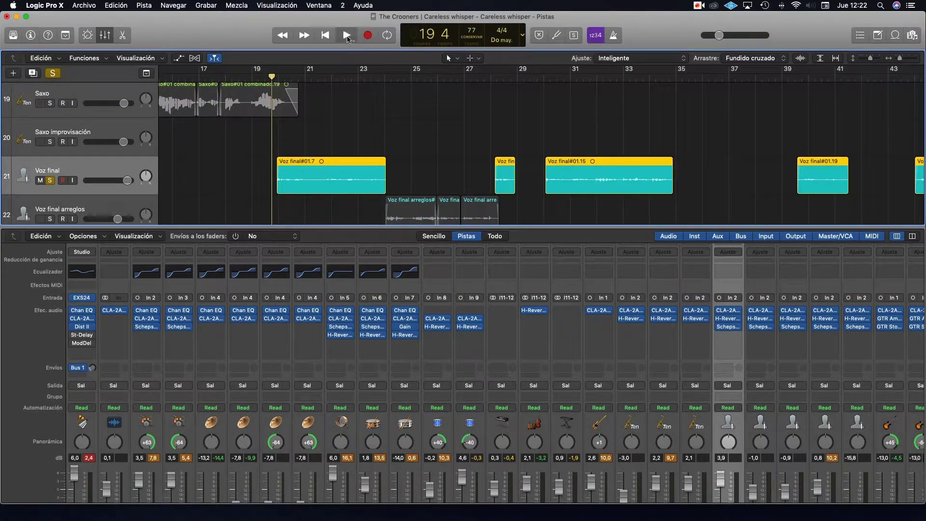
key(space)
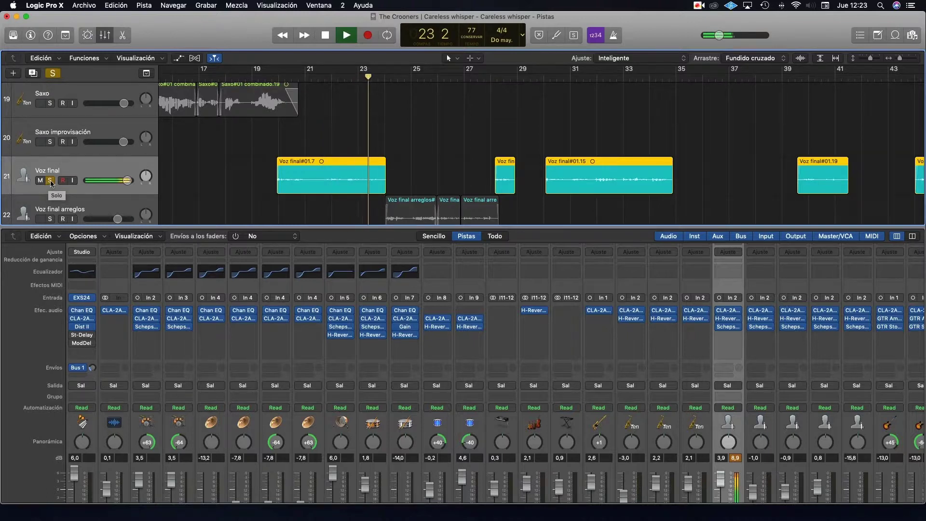
click(51, 180)
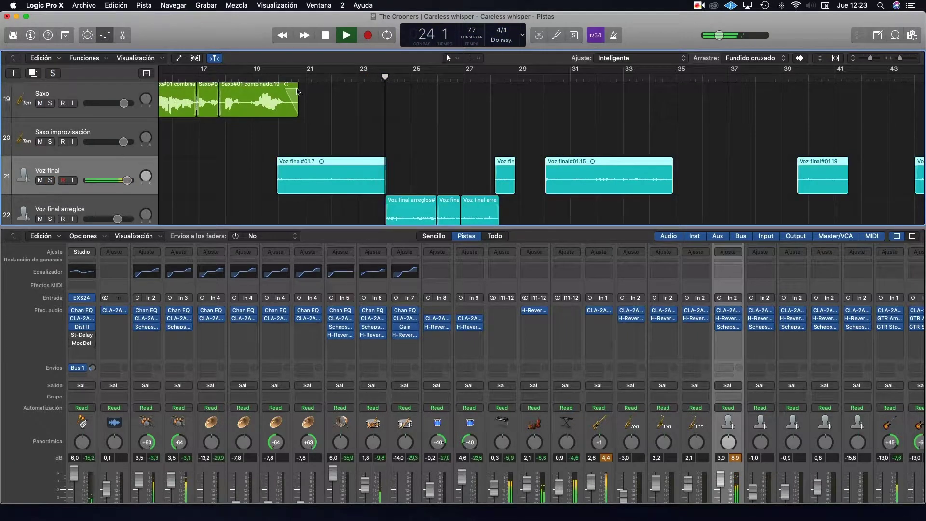
- Replay the full mix from around bar 20 while inspecting Voz final's H-Reverb and Scheps Omni Channel, closing each plug-in
click(277, 76)
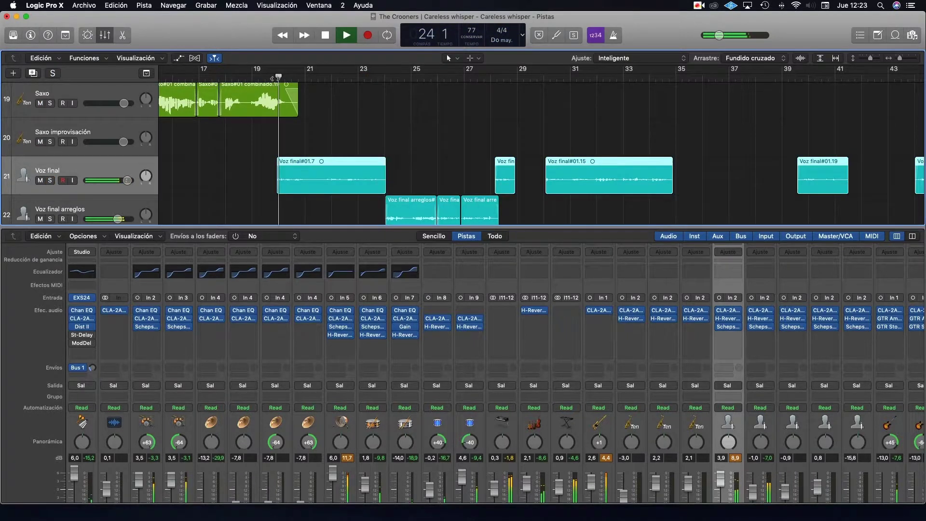
click(729, 320)
click(728, 320)
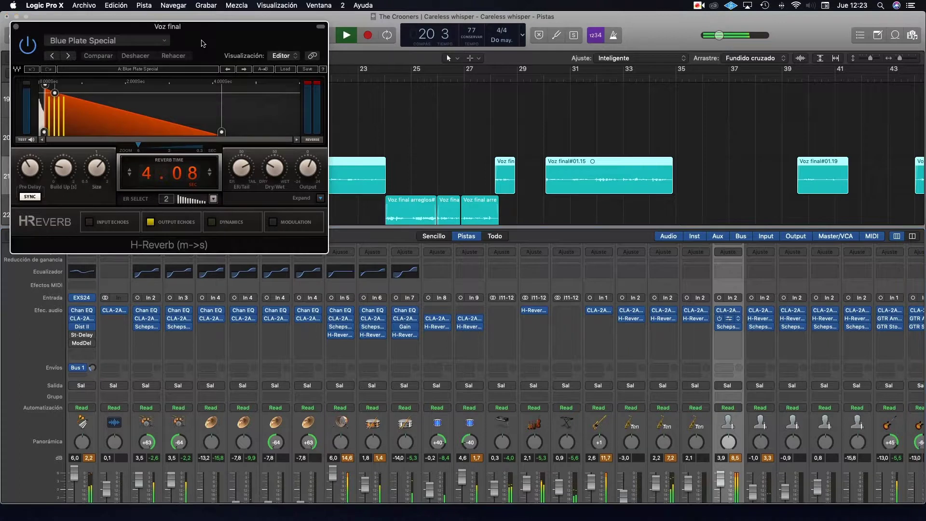
drag(191, 39, 553, 156)
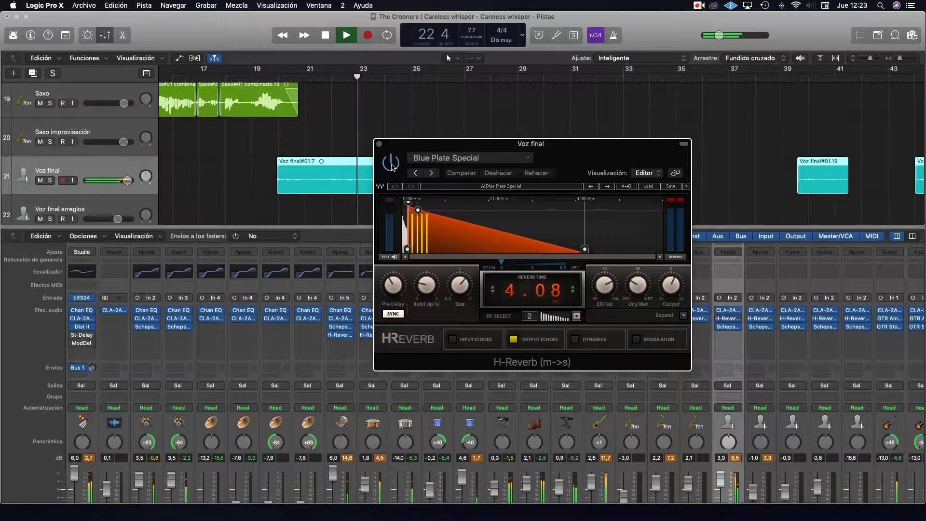
click(379, 144)
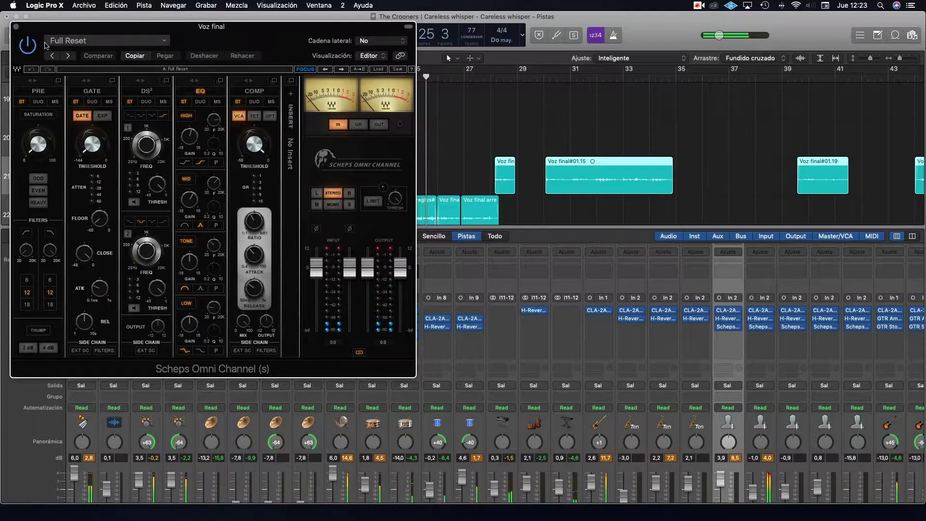
click(16, 26)
- Look over the Voz final and Voz final arreglos regions along the timeline, and stop playback near bar 75
scroll(359, 143, right, 7)
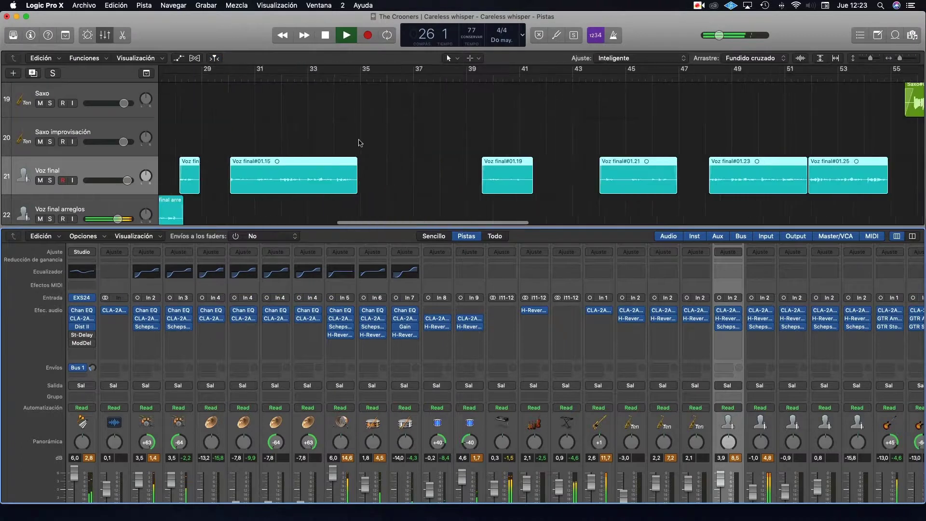
scroll(359, 142, down, 3)
scroll(360, 143, right, 8)
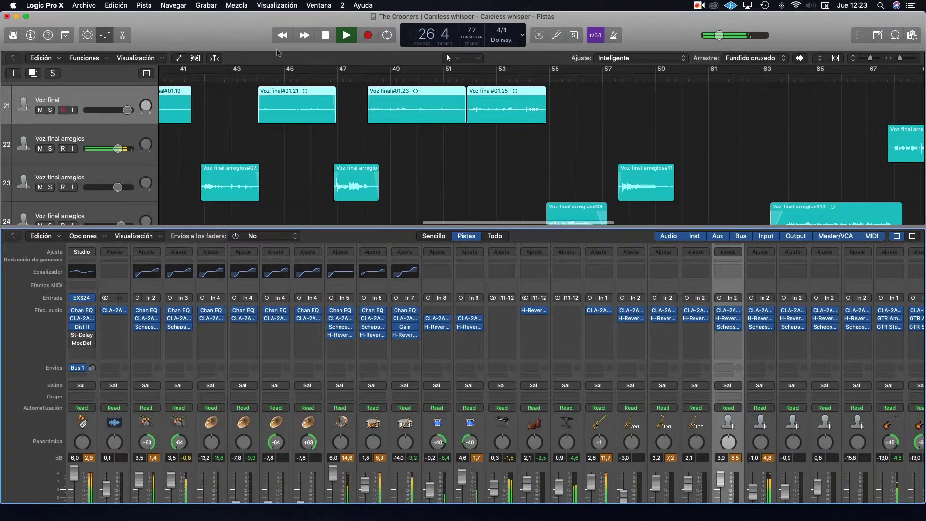
key(space)
scroll(257, 158, left, 4)
scroll(257, 158, down, 1)
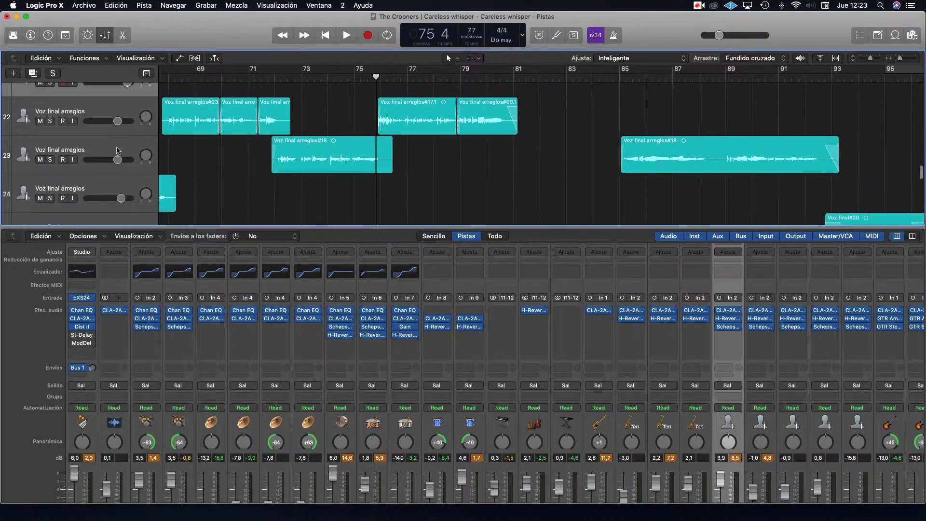
- Select Guitar track 26 and place the playhead at the start of its regions at bar 12
scroll(118, 150, down, 5)
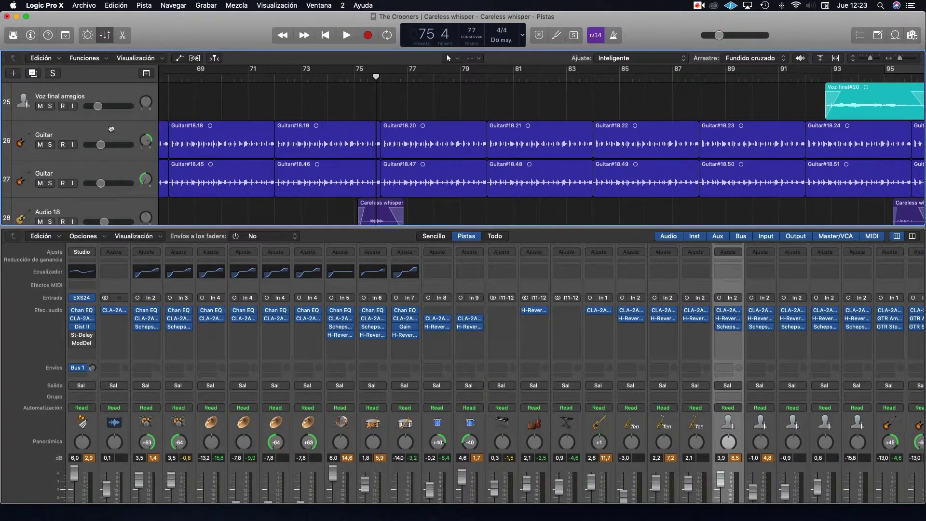
click(111, 129)
scroll(367, 76, left, 10)
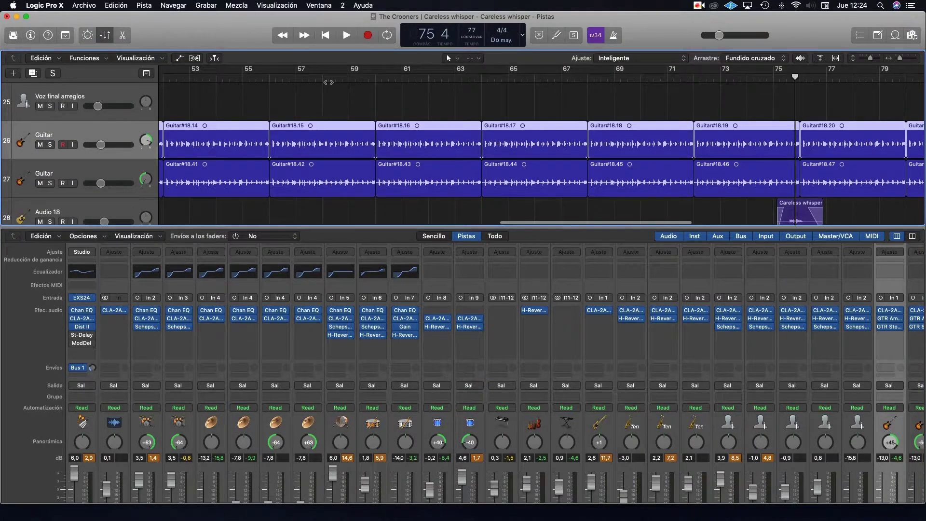
scroll(328, 82, left, 20)
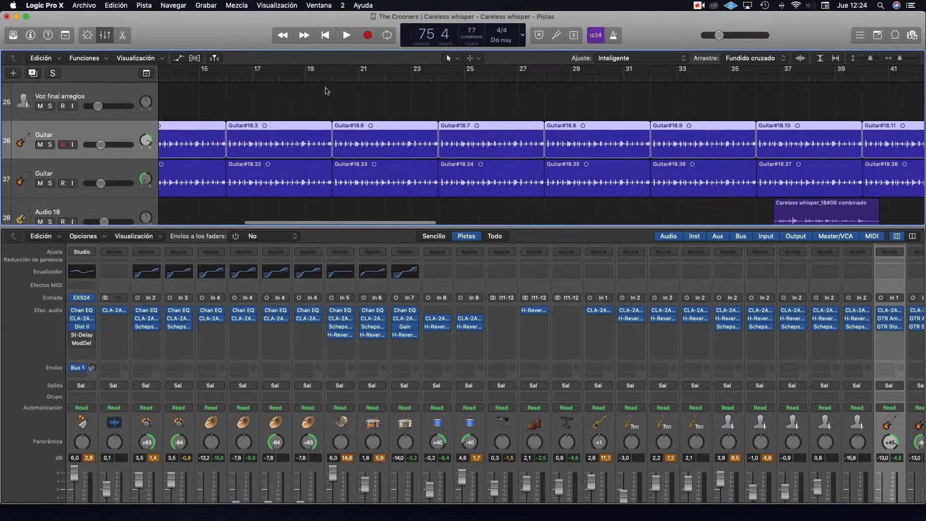
scroll(327, 91, left, 5)
click(241, 78)
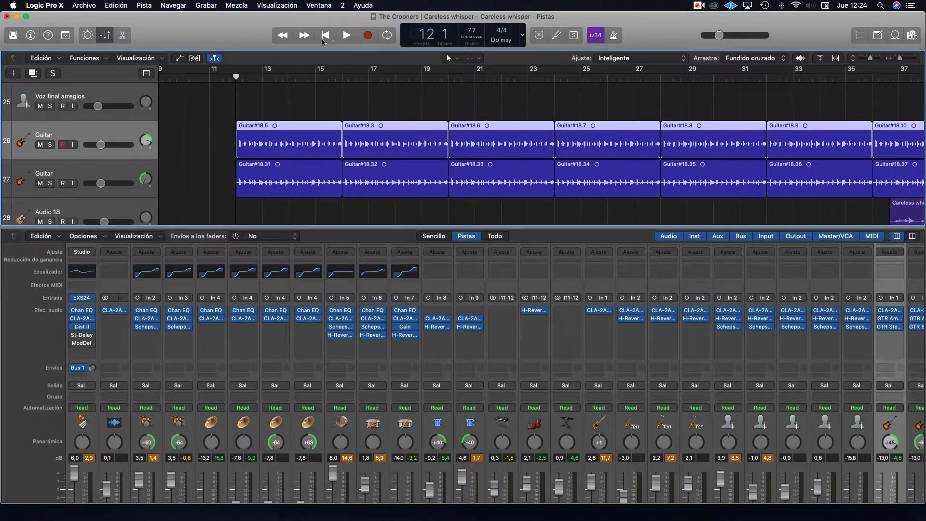
- Play from bar 12 with Guitar tracks 26 and 27 soloed, and clear both solos near bar 14
click(347, 35)
click(50, 145)
click(50, 183)
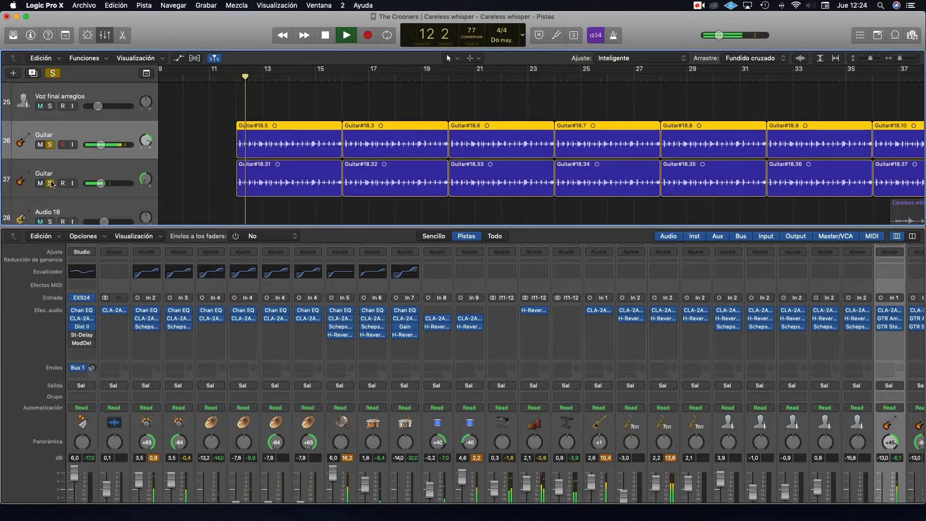
scroll(781, 312, right, 5)
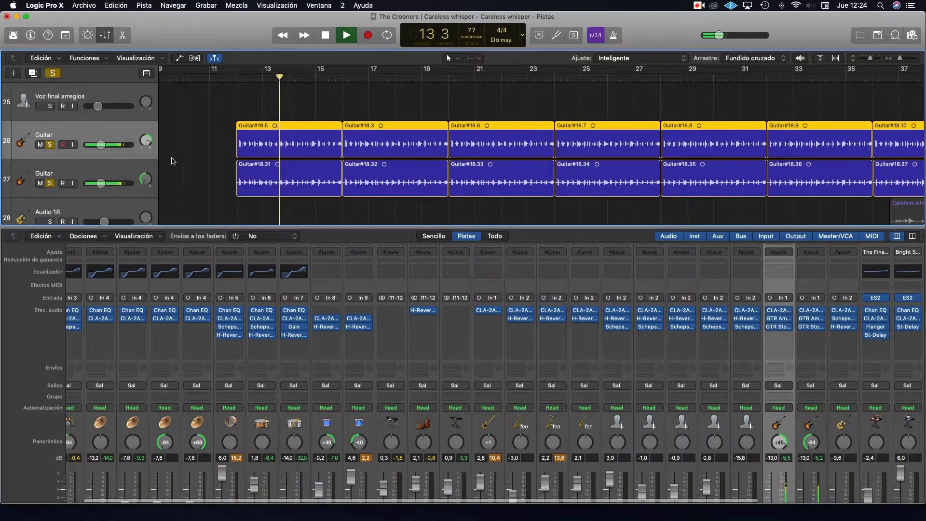
scroll(173, 161, right, 5)
scroll(41, 174, left, 5)
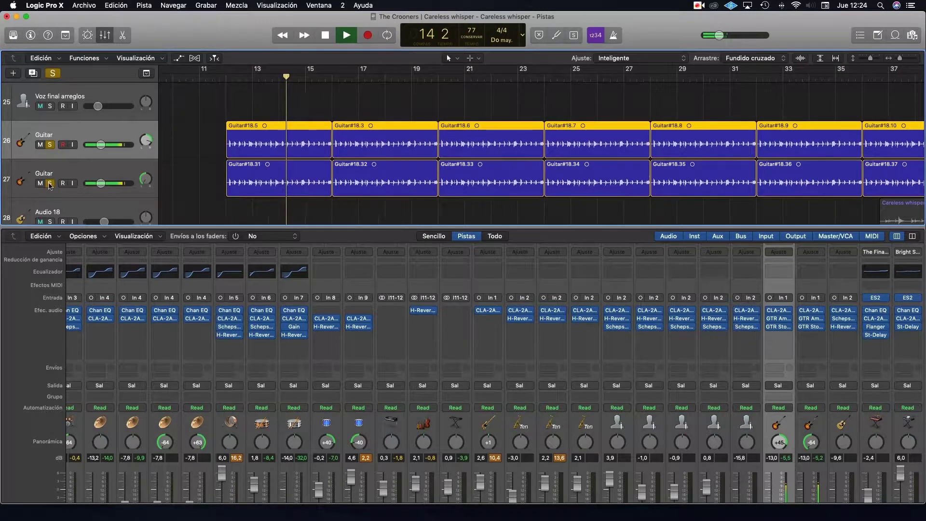
click(51, 184)
click(50, 145)
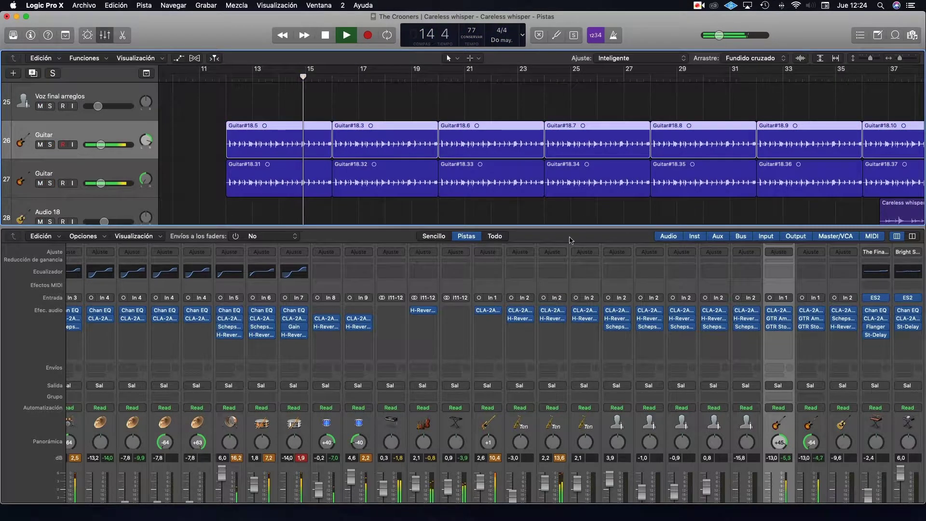
- Stop the full mix near bar 16 and examine Guitar track 26's GTR Amp and GTR Stomp 2 side by side, closing both
scroll(474, 202, down, 2)
scroll(474, 202, right, 3)
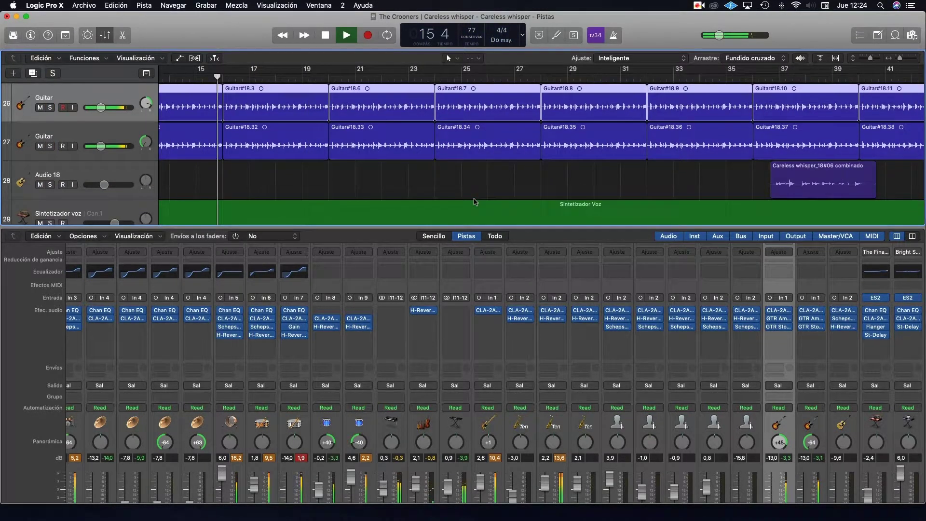
click(326, 35)
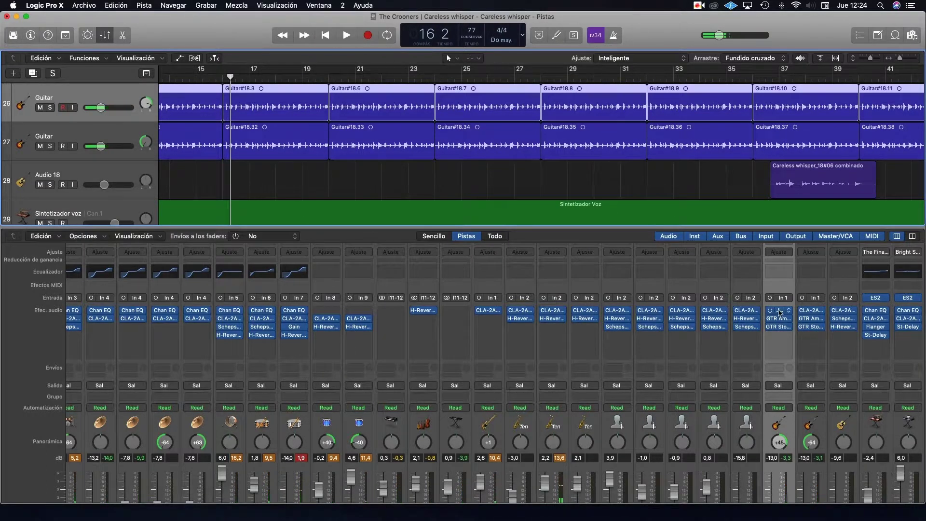
click(781, 320)
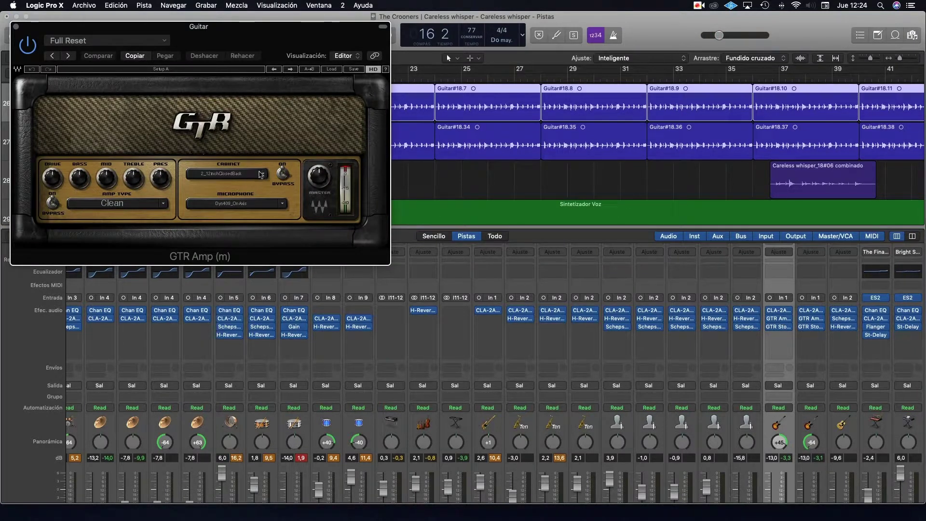
click(780, 327)
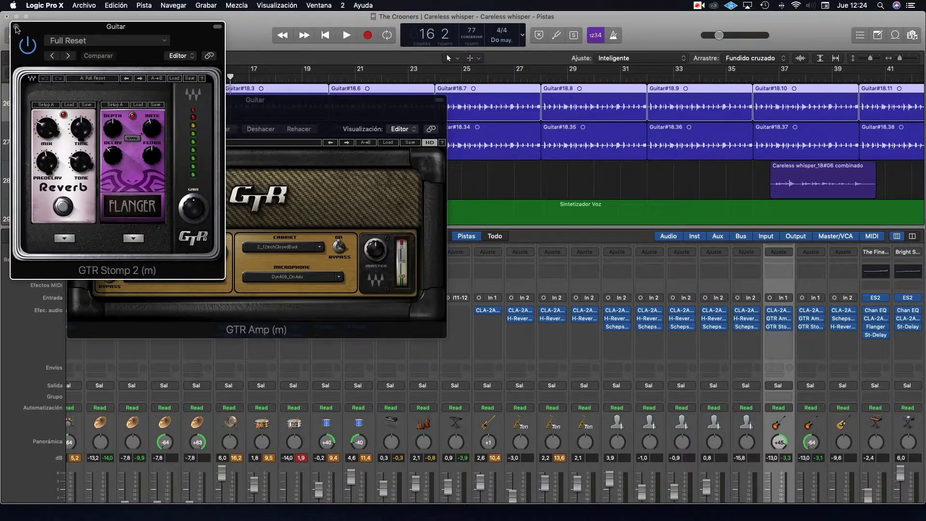
drag(17, 29, 473, 99)
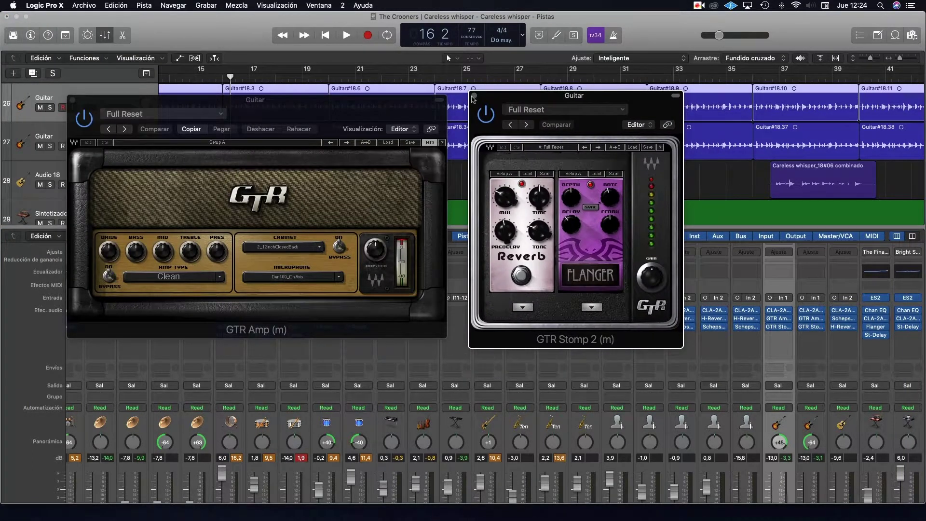
click(473, 99)
- Resume playback, jump to around bar 36, and solo and select the Audio 18 track
key(space)
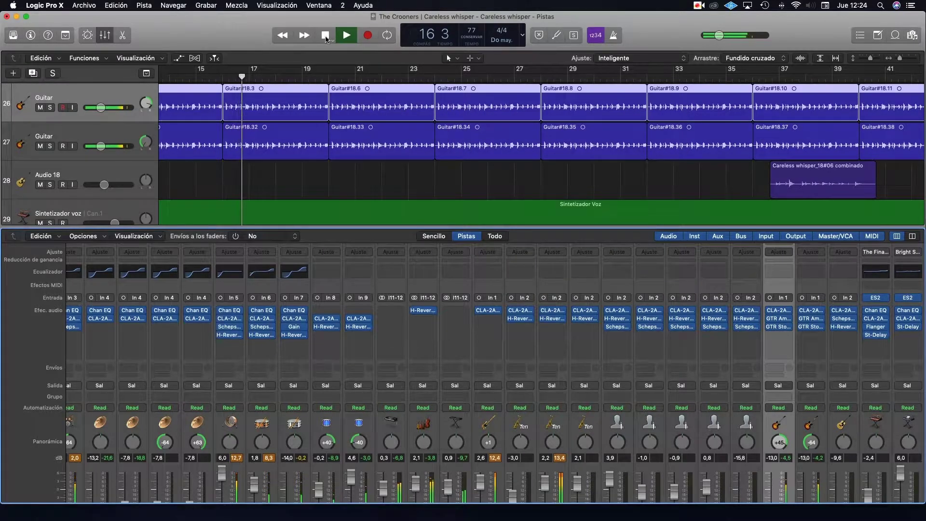
scroll(622, 89, right, 6)
click(568, 77)
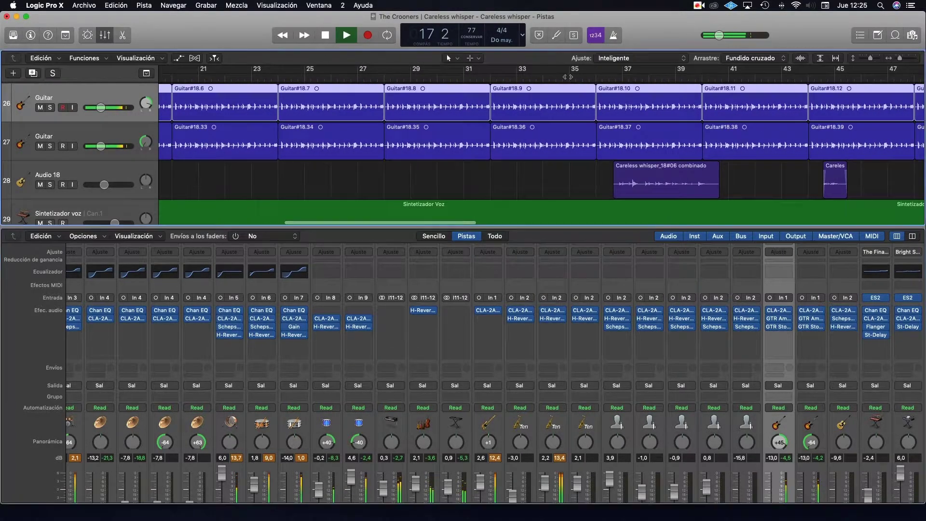
click(568, 77)
click(50, 185)
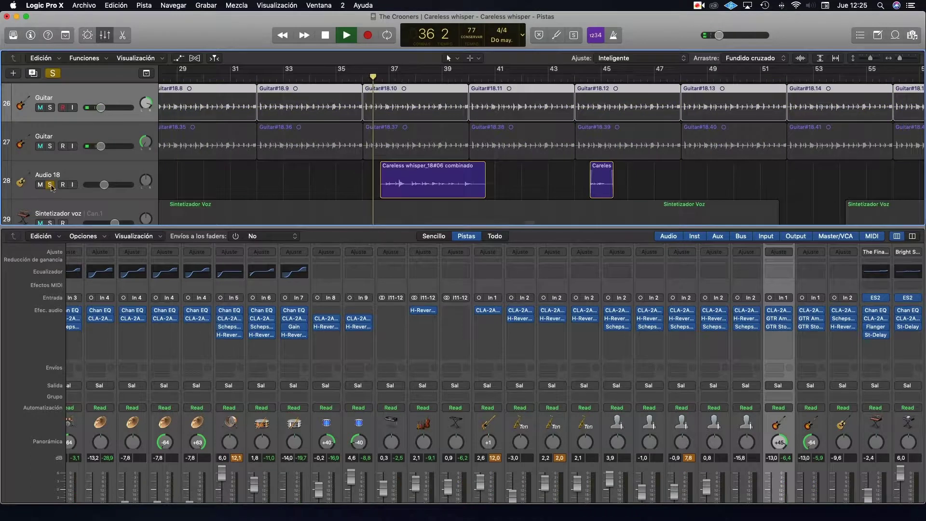
click(110, 174)
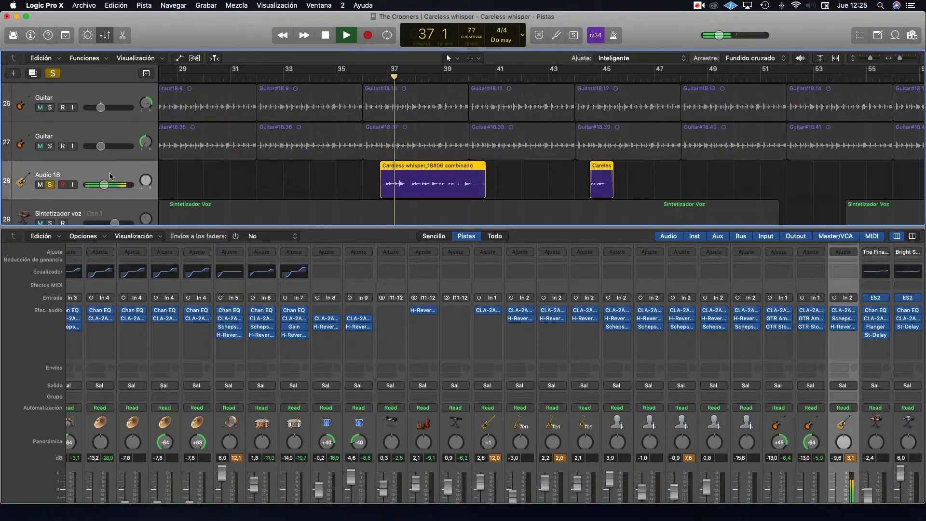
- Examine Audio 18's Scheps Omni Channel during playback, close it, and clear the track's solo near bar 40
click(843, 320)
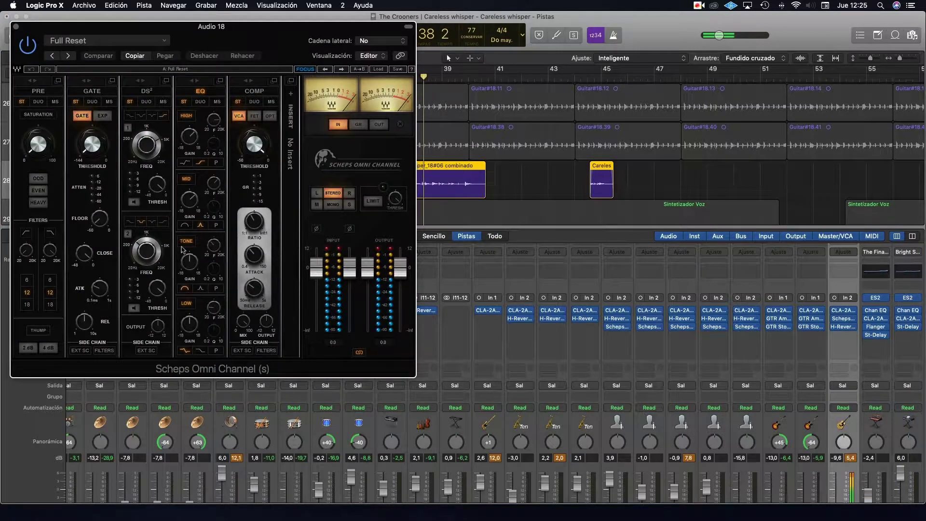
click(16, 26)
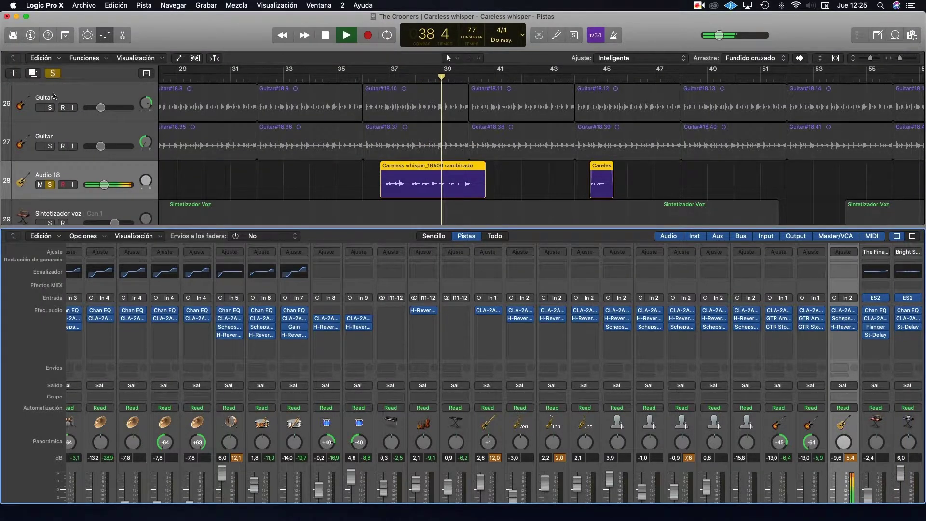
scroll(55, 188, up, 1)
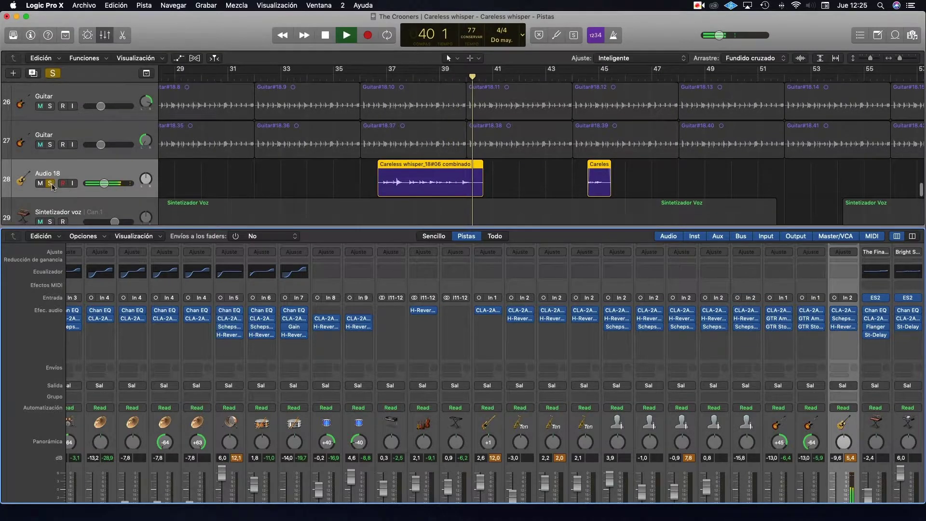
click(50, 185)
- Replay the full mix over the first Audio 18 region, from around bar 37 to bar 40
key(space)
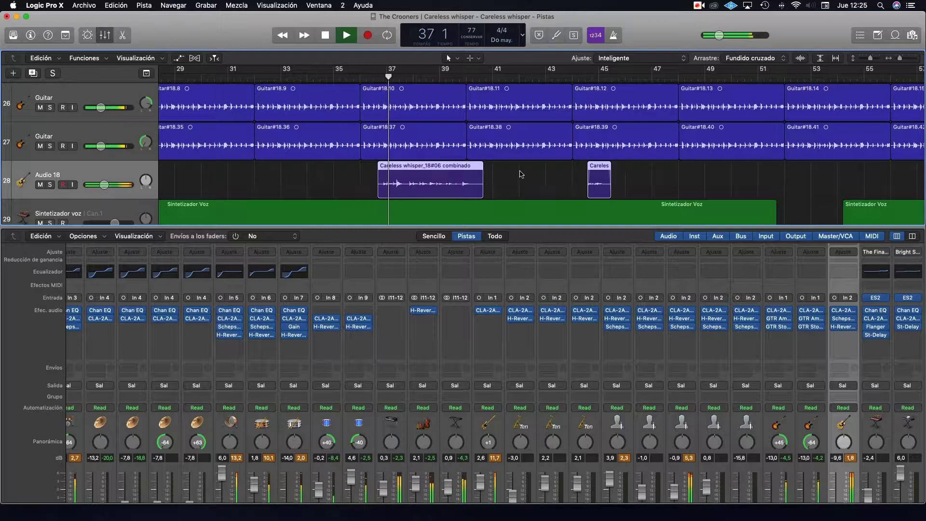
scroll(518, 173, right, 3)
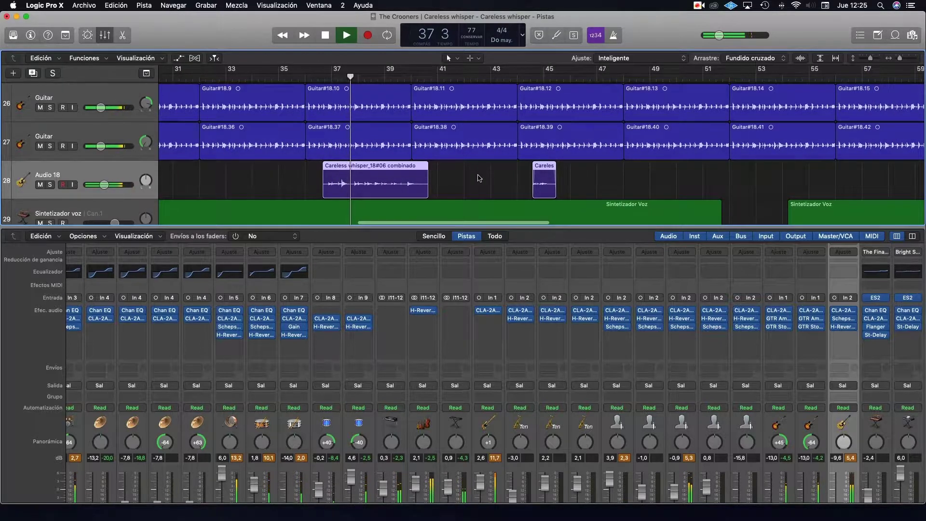
scroll(478, 177, down, 2)
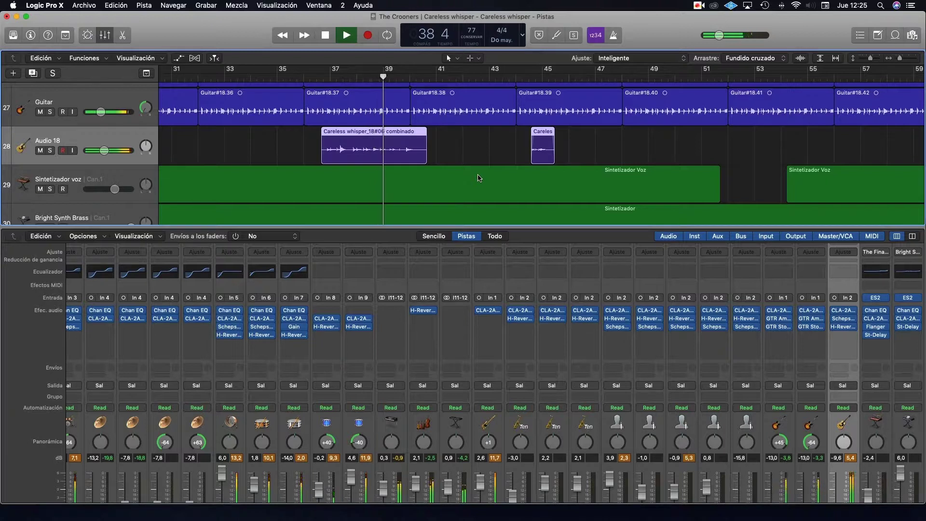
scroll(462, 164, down, 1)
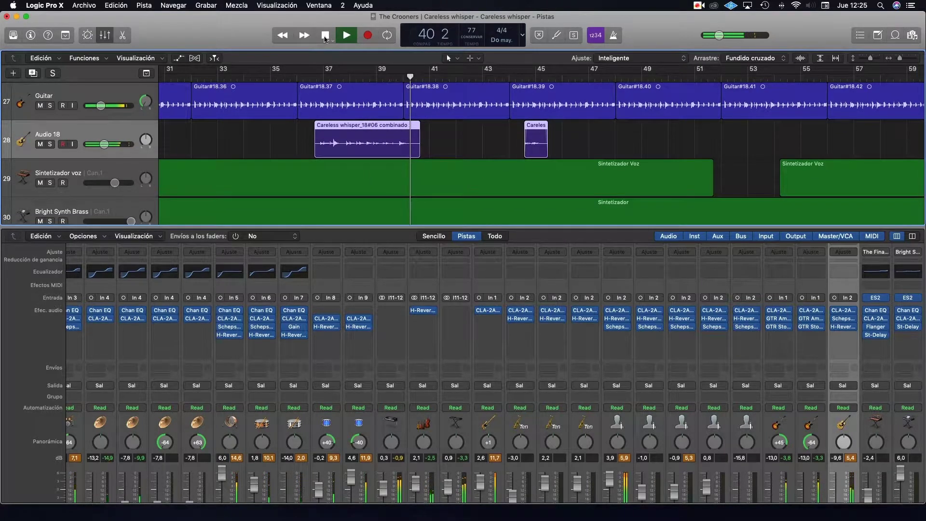
- Play from bar 28 with String Ensemble soloed, adding Classic Pad to the solo during playback
scroll(393, 104, down, 5)
scroll(393, 104, left, 2)
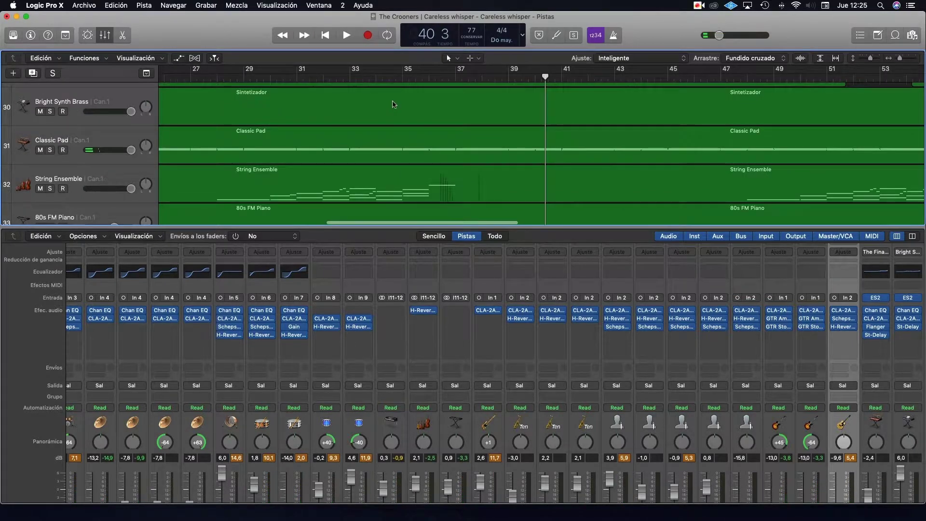
scroll(393, 105, left, 1)
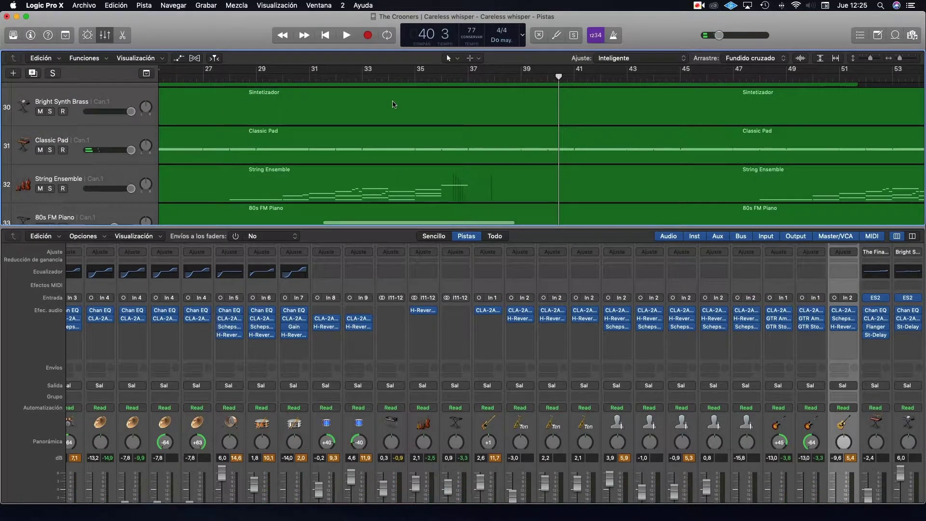
scroll(393, 104, left, 6)
click(322, 81)
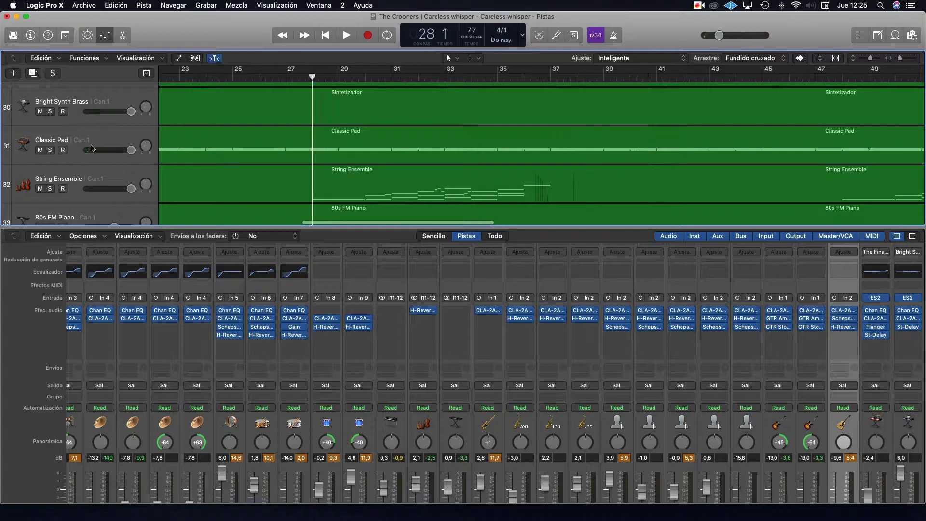
click(49, 189)
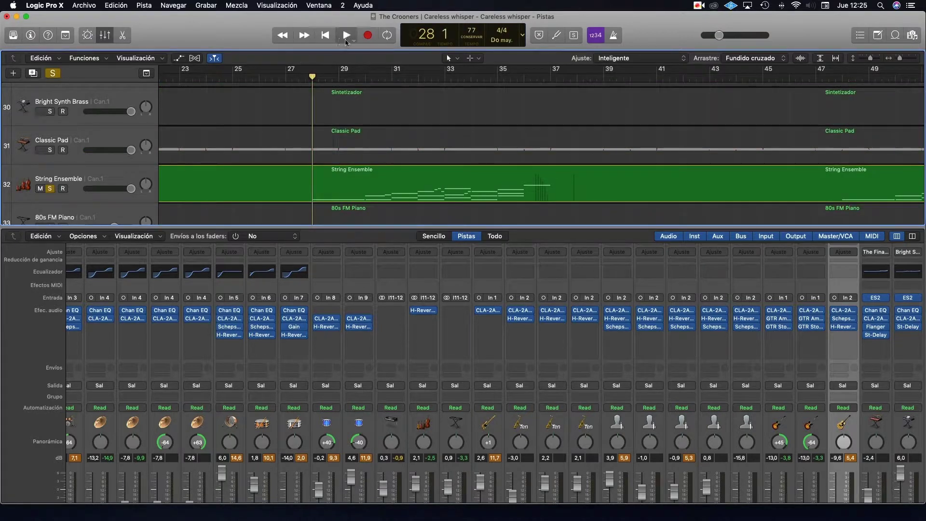
click(345, 41)
scroll(53, 145, down, 3)
scroll(53, 145, up, 2)
click(50, 138)
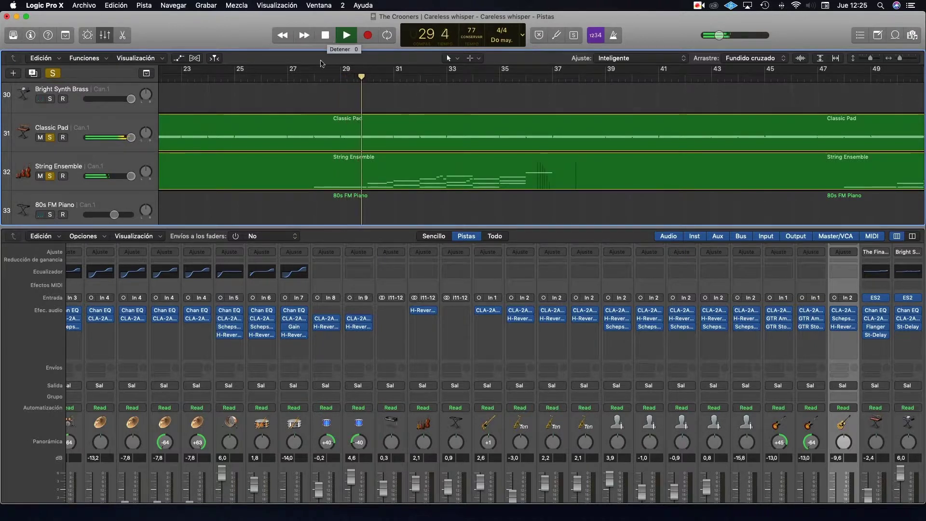
- Clear the solos and play the full mix around bar 38 to hear the Dream Voice notes
scroll(409, 159, down, 3)
scroll(483, 165, right, 5)
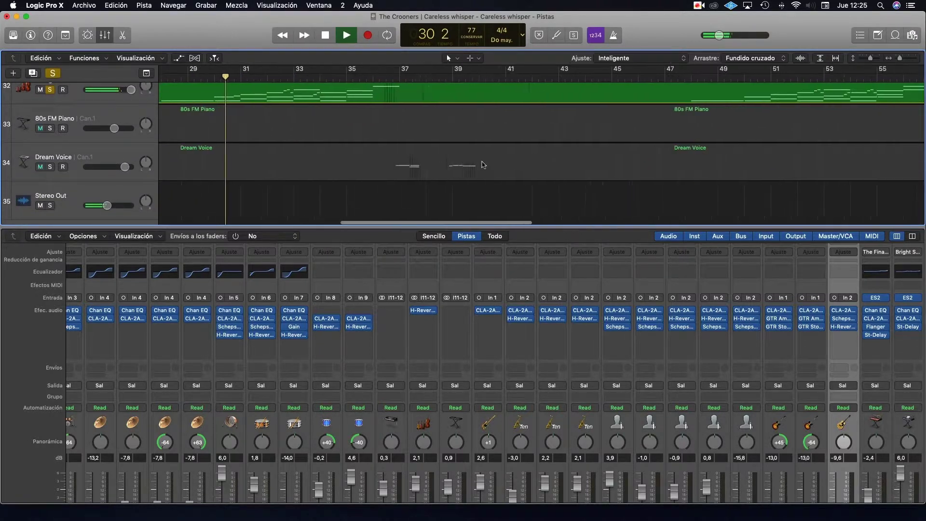
scroll(483, 165, right, 2)
scroll(364, 180, right, 8)
scroll(363, 180, down, 1)
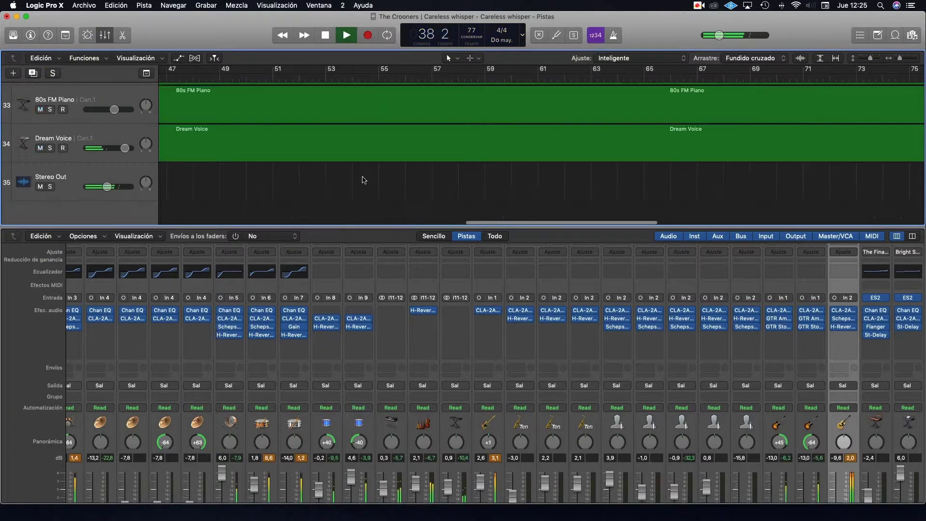
- Locate the Voz final arreglos#18 region near bar 85 and enlarge the tracks area so that more tracks fit
scroll(364, 180, up, 2)
scroll(364, 180, right, 1)
scroll(363, 180, up, 3)
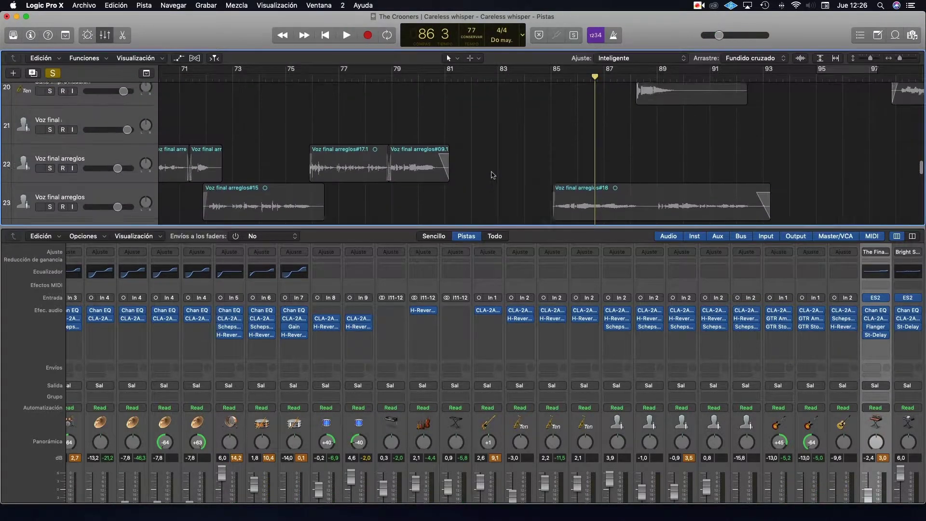
scroll(492, 175, up, 5)
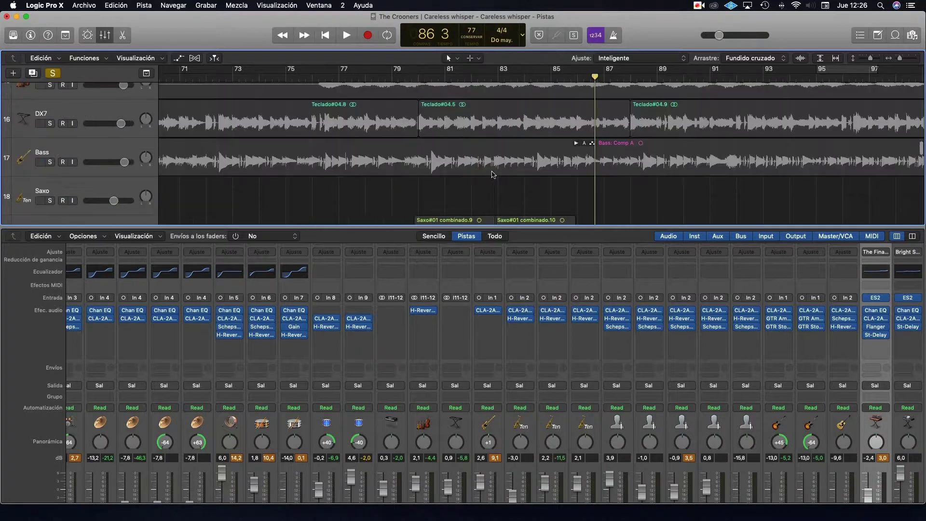
scroll(492, 174, down, 5)
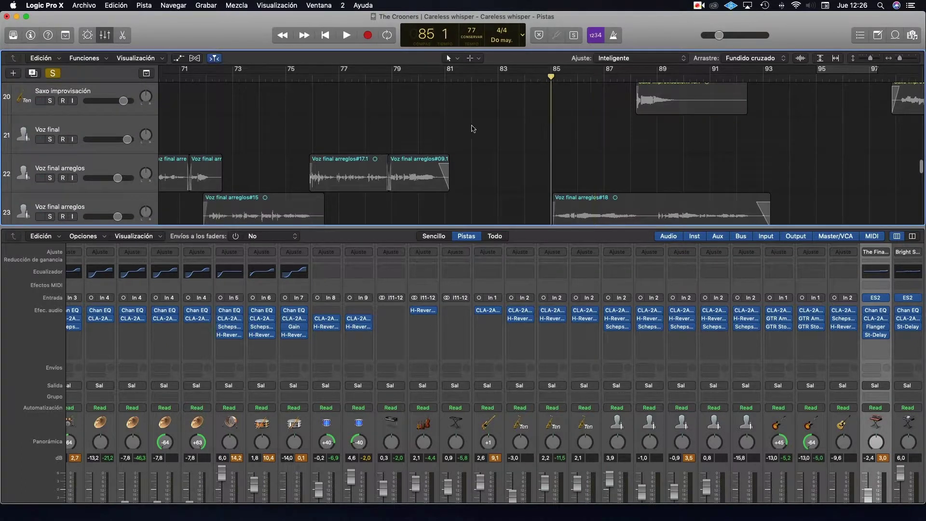
scroll(483, 184, down, 3)
drag(500, 228, 500, 433)
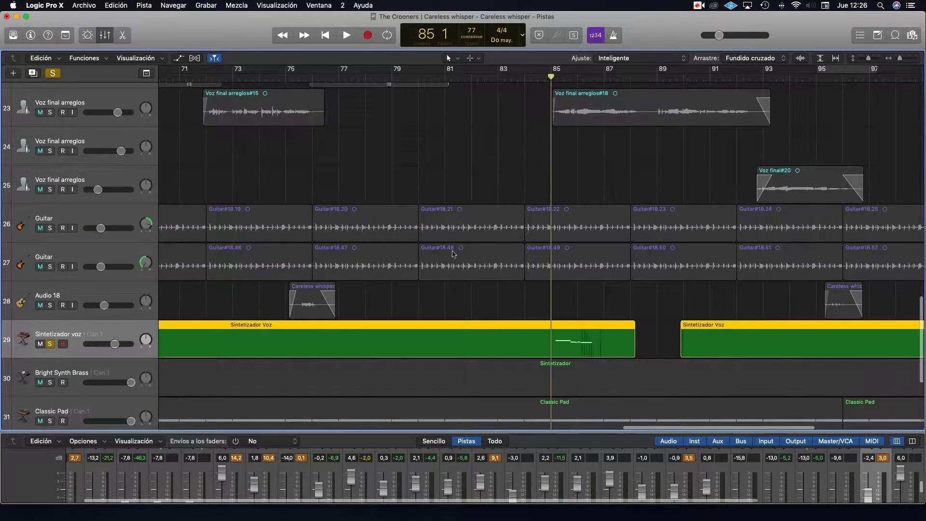
- Play from bar 85 with Voz final arreglos on track 23 soloed alongside Sintetizador voz, then clear both solos during playback
click(51, 114)
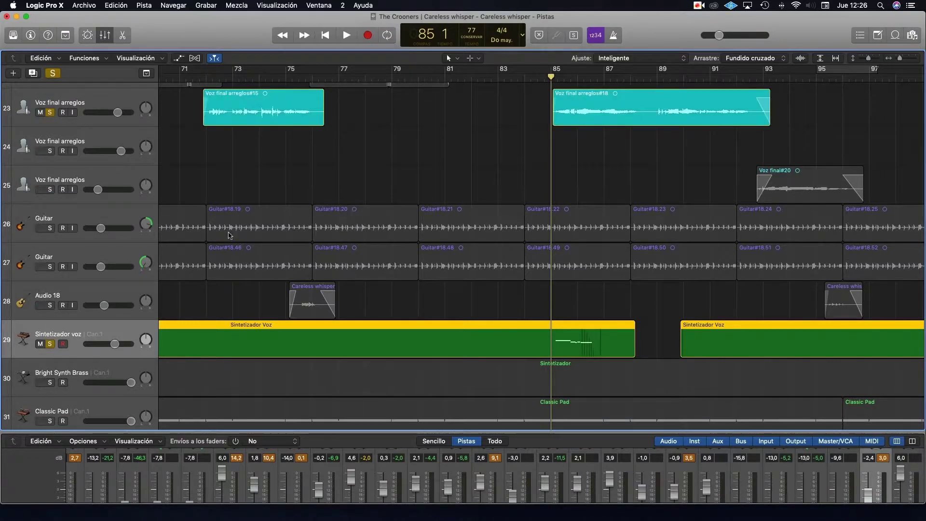
key(space)
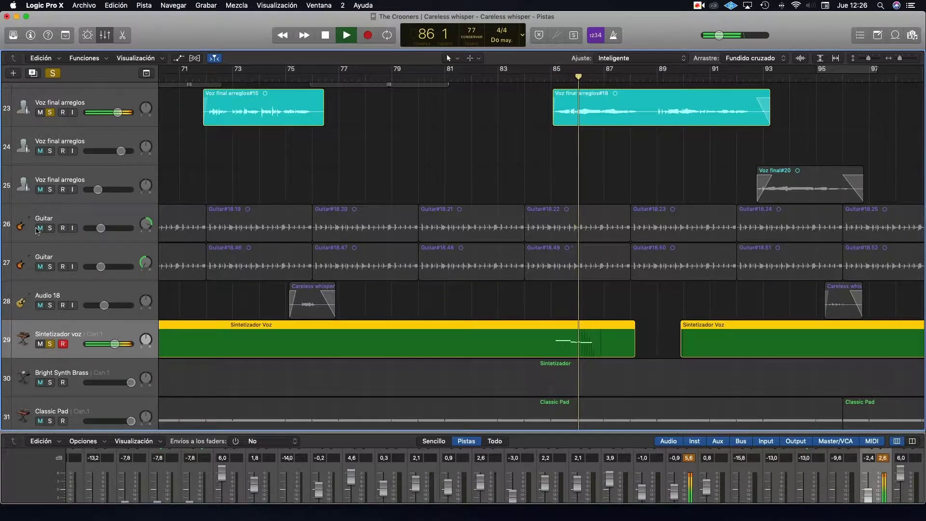
click(51, 344)
click(50, 113)
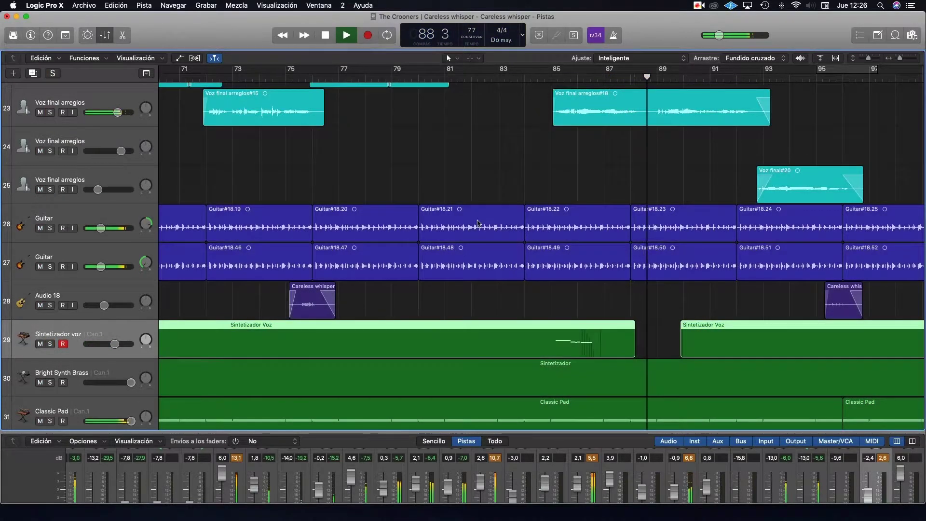
- Solo 80s FM Piano during playback near bar 89, look over its regions up to the song's end, and stop playback
scroll(478, 221, up, 3)
scroll(478, 220, right, 1)
scroll(479, 221, down, 10)
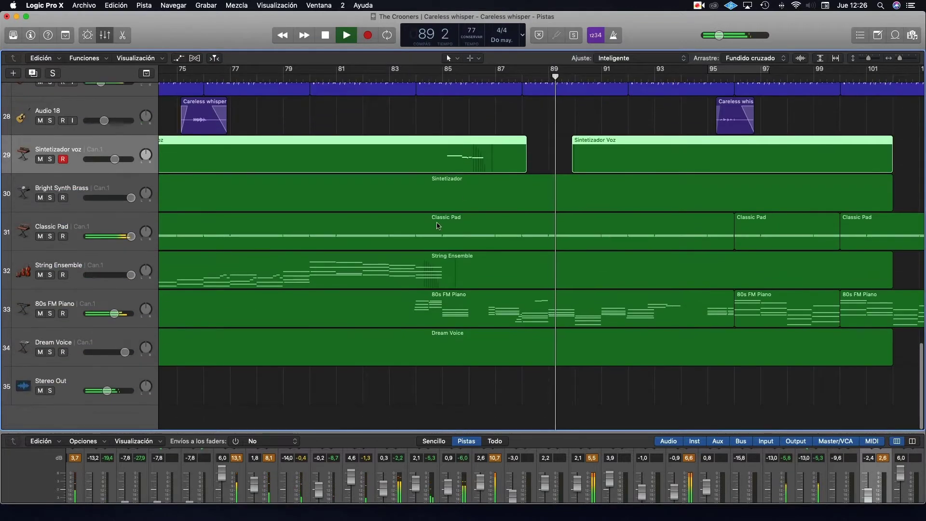
click(50, 315)
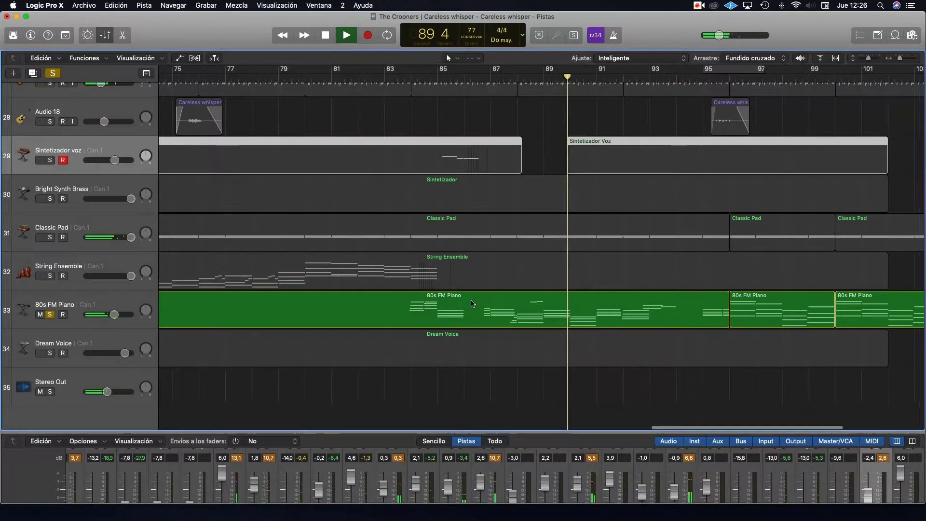
scroll(472, 303, right, 10)
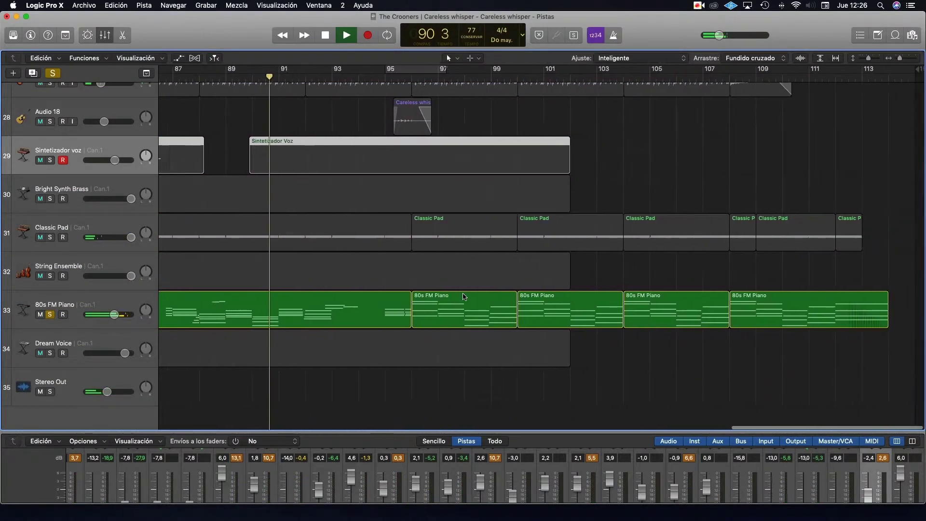
scroll(463, 296, left, 10)
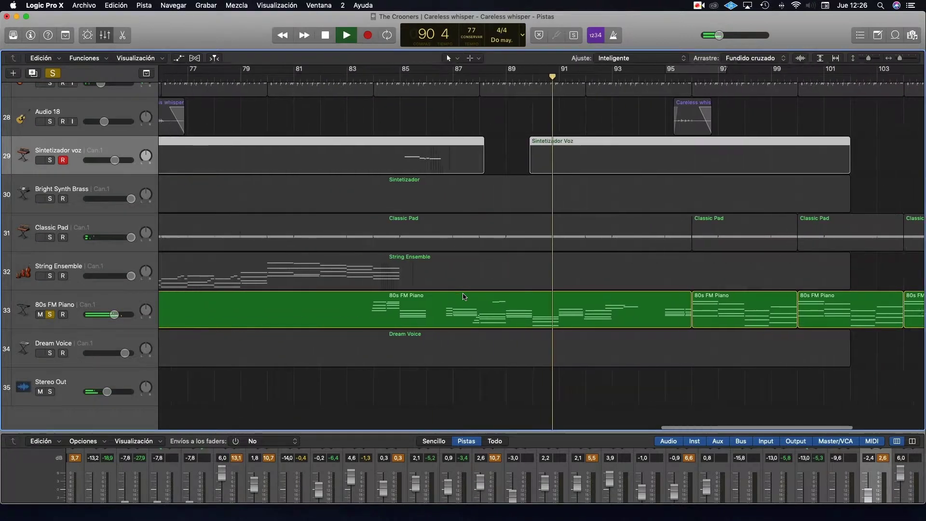
click(325, 36)
- Look back over the synth tracks to the song's opening bars and clear the 80s FM Piano solo
scroll(434, 270, left, 20)
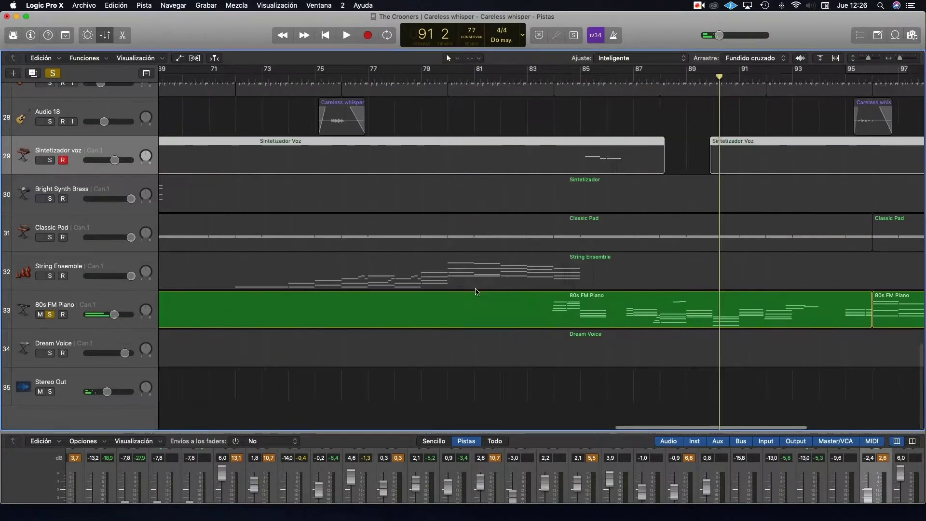
scroll(483, 285, left, 20)
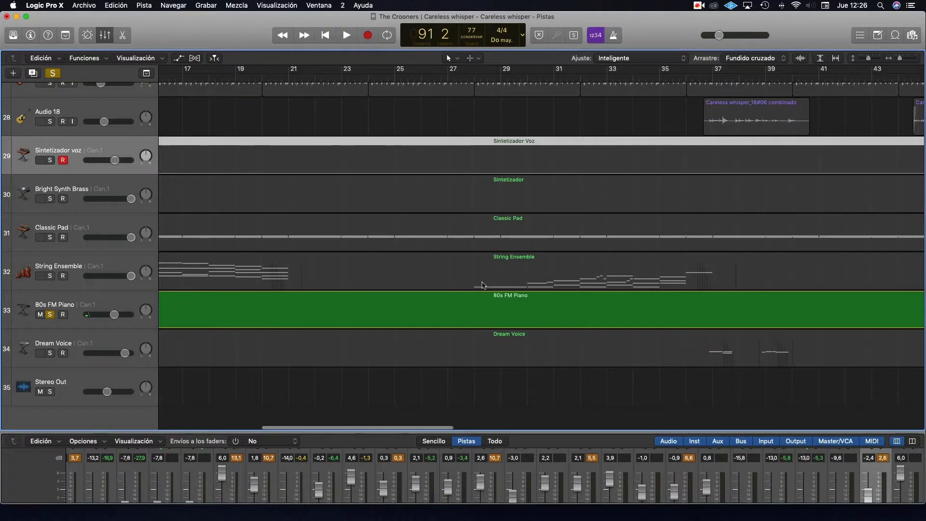
scroll(483, 285, left, 8)
scroll(449, 282, up, 10)
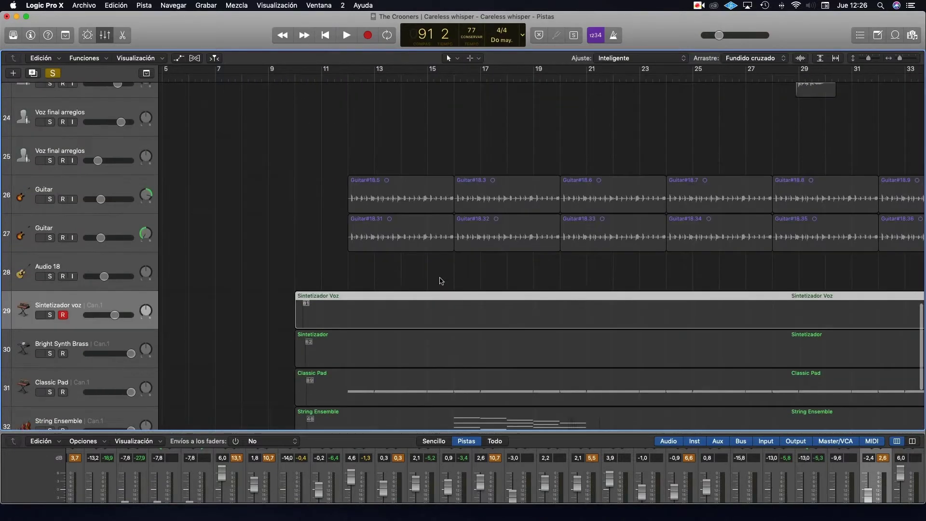
scroll(441, 280, down, 2)
scroll(37, 354, down, 4)
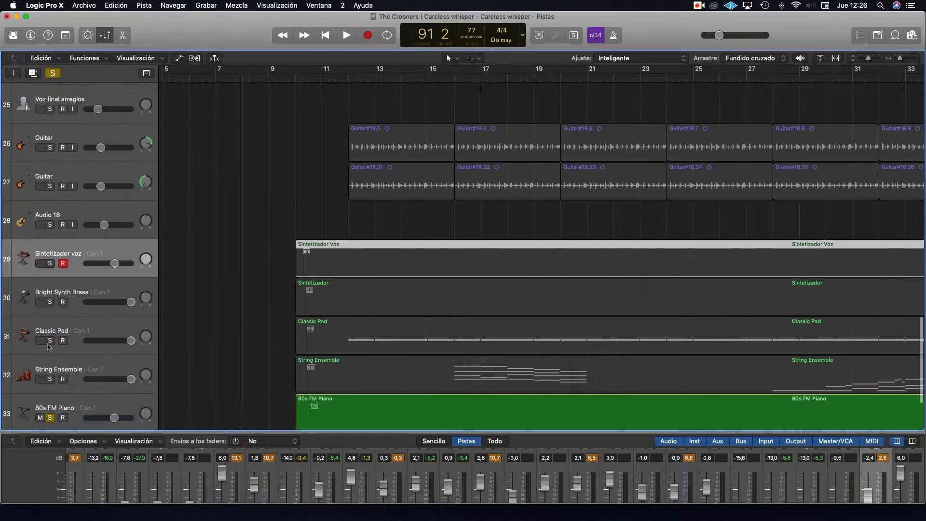
click(51, 320)
scroll(336, 339, up, 12)
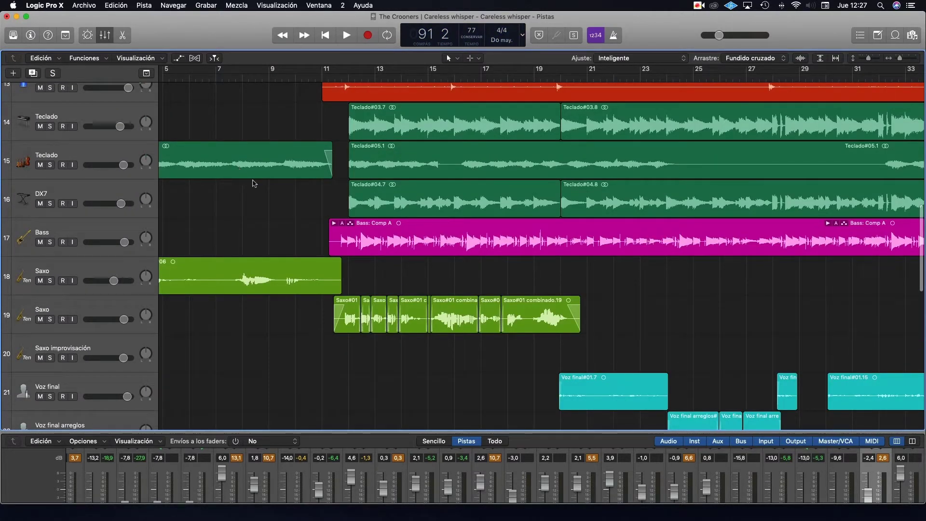
- Play the full mix from bar 91 to around bar 95, following the active regions from the drum tracks down to the synths
scroll(255, 183, right, 3)
scroll(262, 184, up, 8)
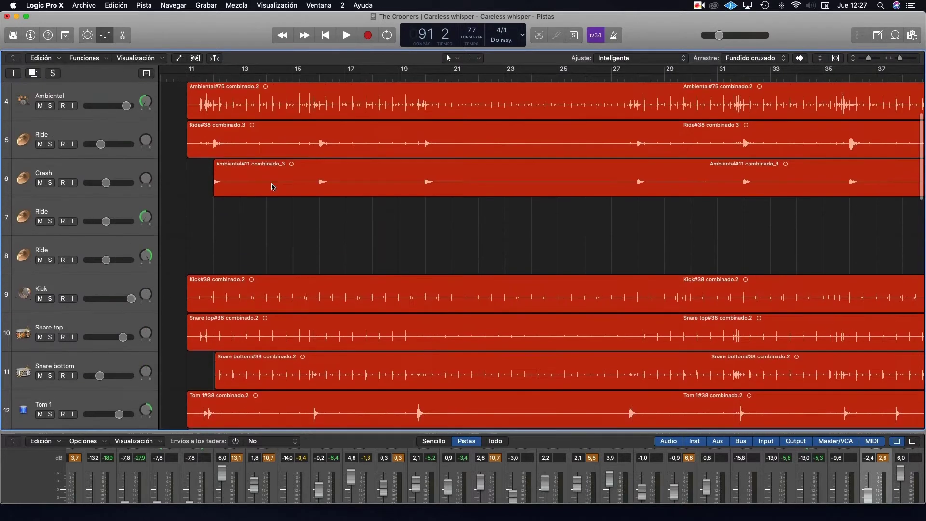
scroll(273, 186, up, 3)
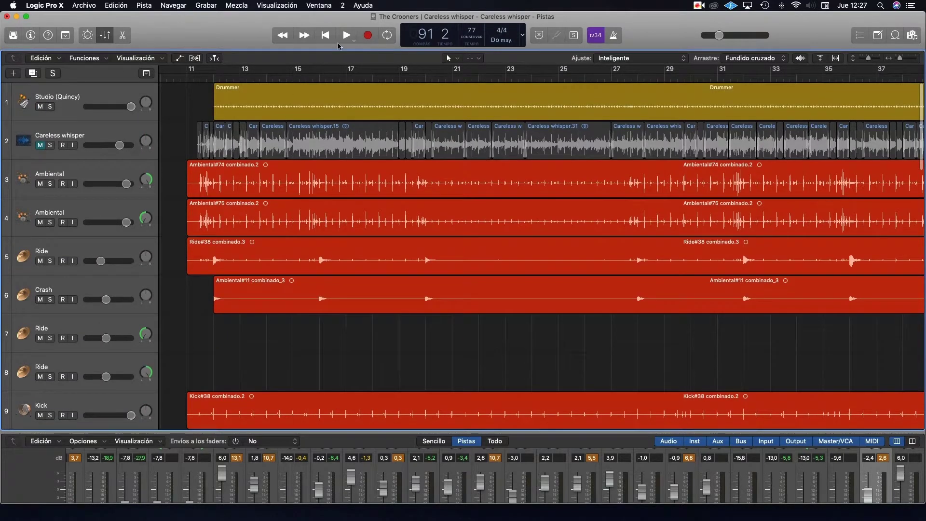
key(space)
scroll(386, 183, right, 8)
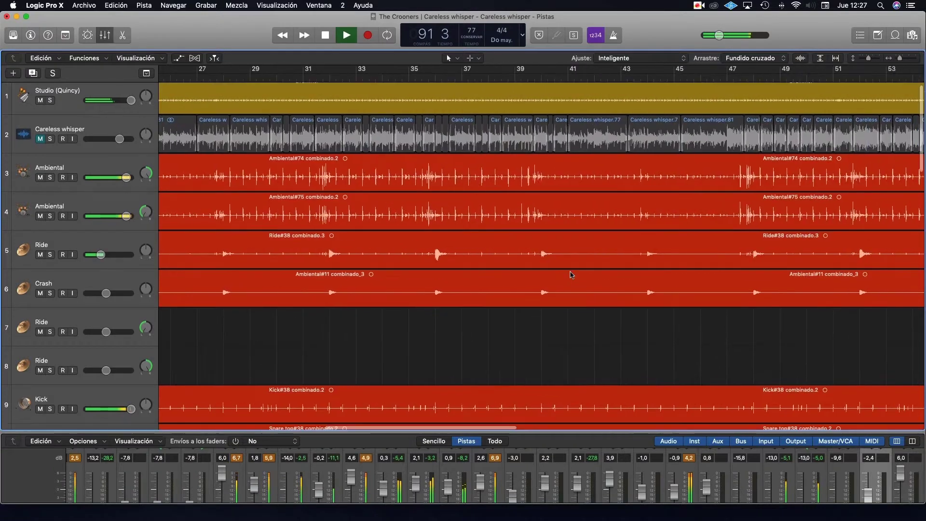
scroll(517, 274, down, 8)
scroll(516, 275, right, 20)
scroll(516, 274, down, 9)
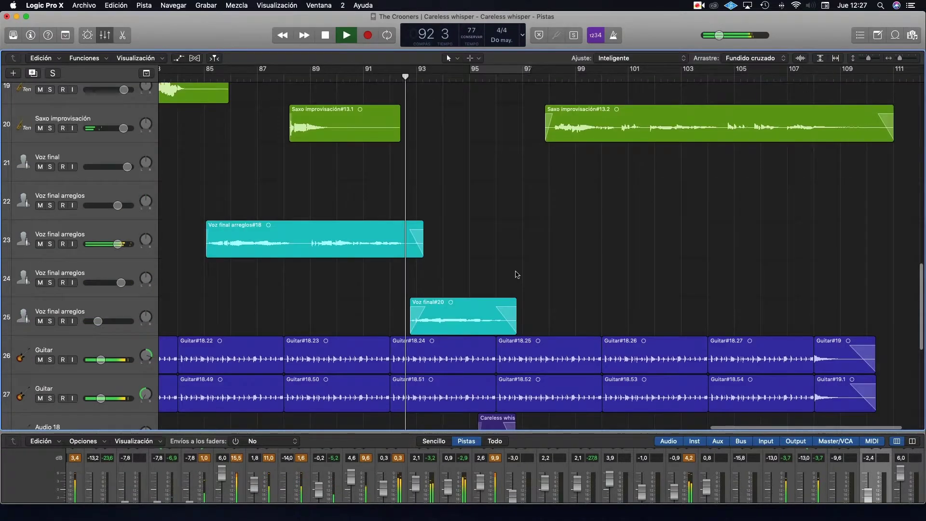
scroll(515, 274, down, 6)
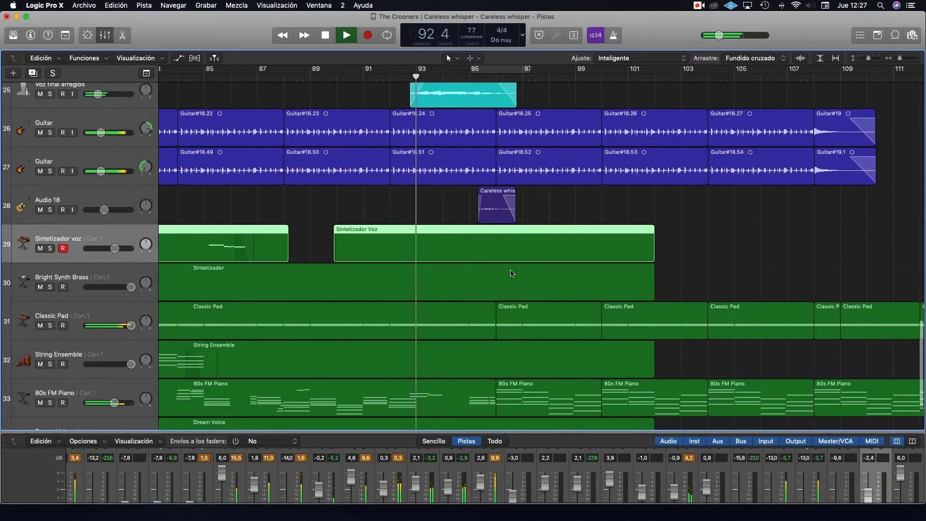
scroll(493, 271, down, 3)
scroll(499, 256, up, 4)
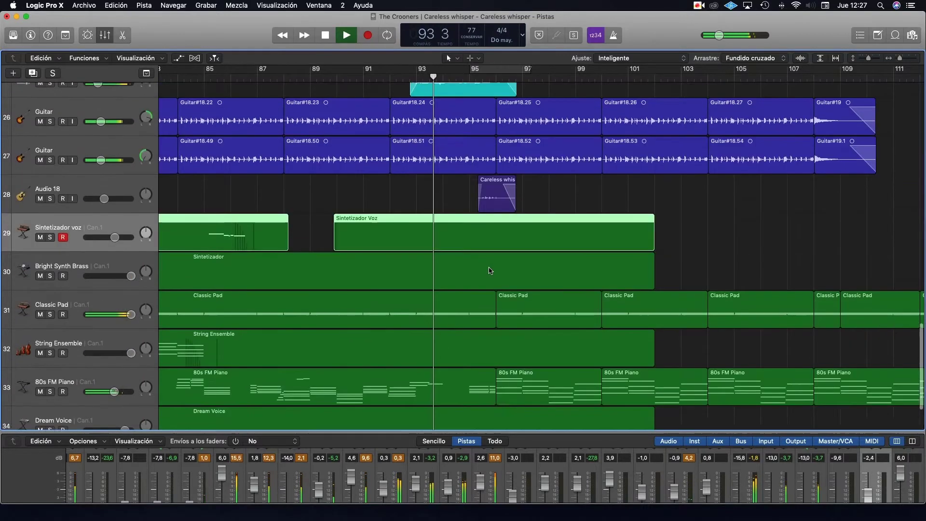
scroll(504, 244, right, 3)
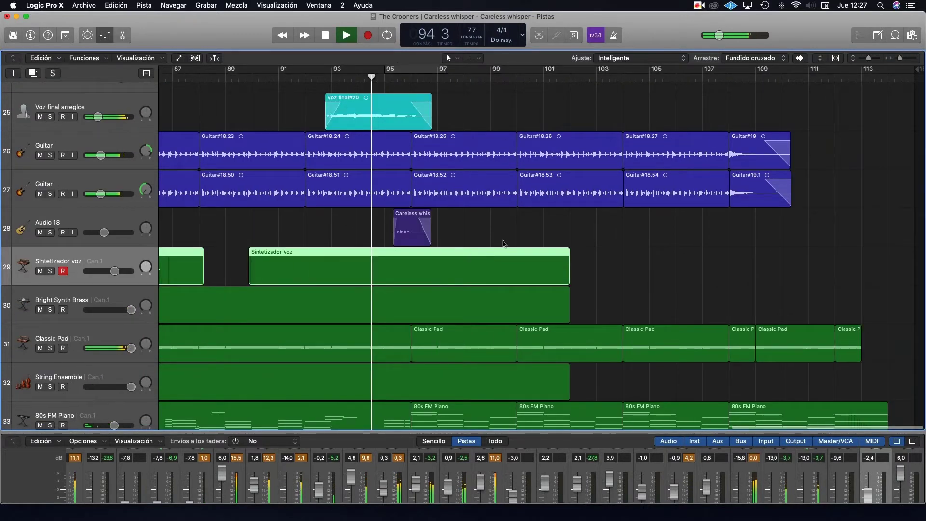
scroll(495, 246, up, 7)
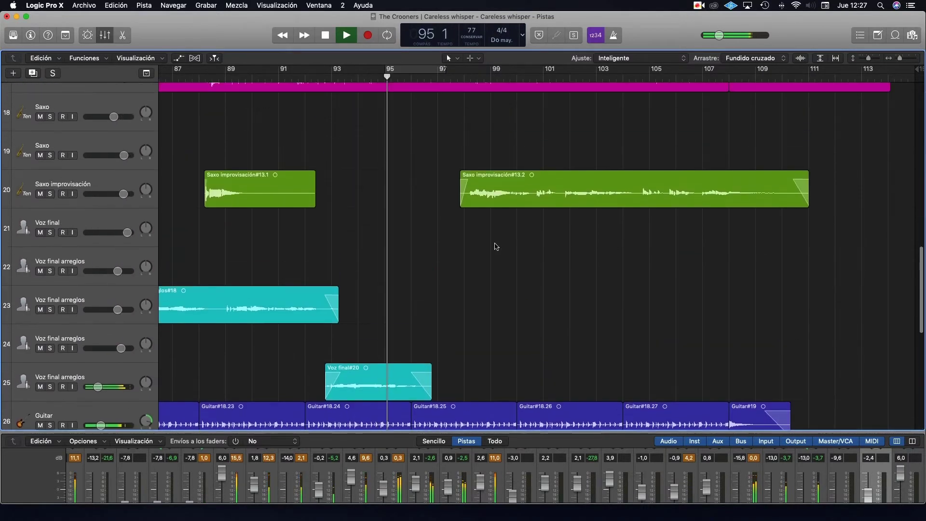
scroll(497, 246, down, 3)
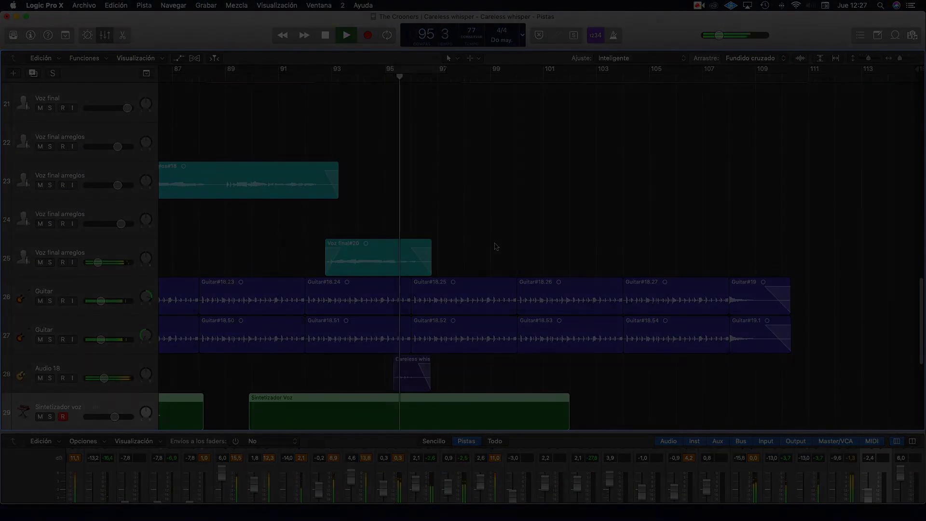